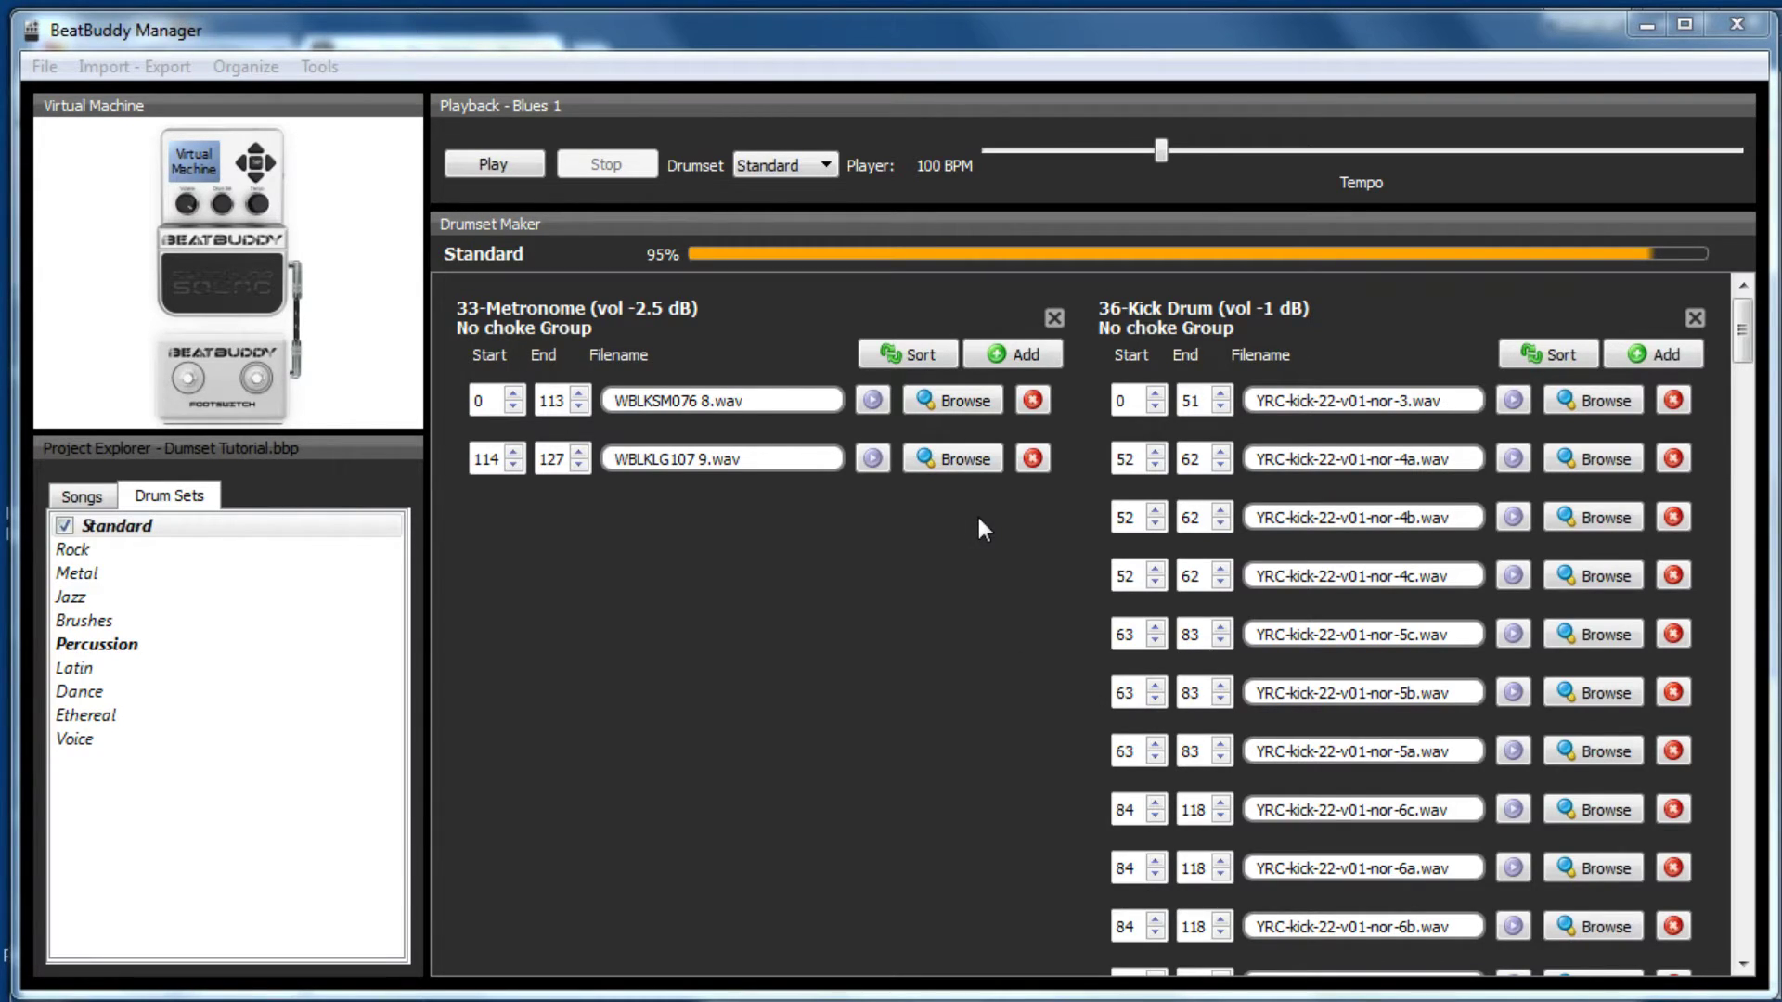
Change the Standard kit's Kick Drum from MIDI note 36 to 35, then reload and save the drum set.
click(1171, 322)
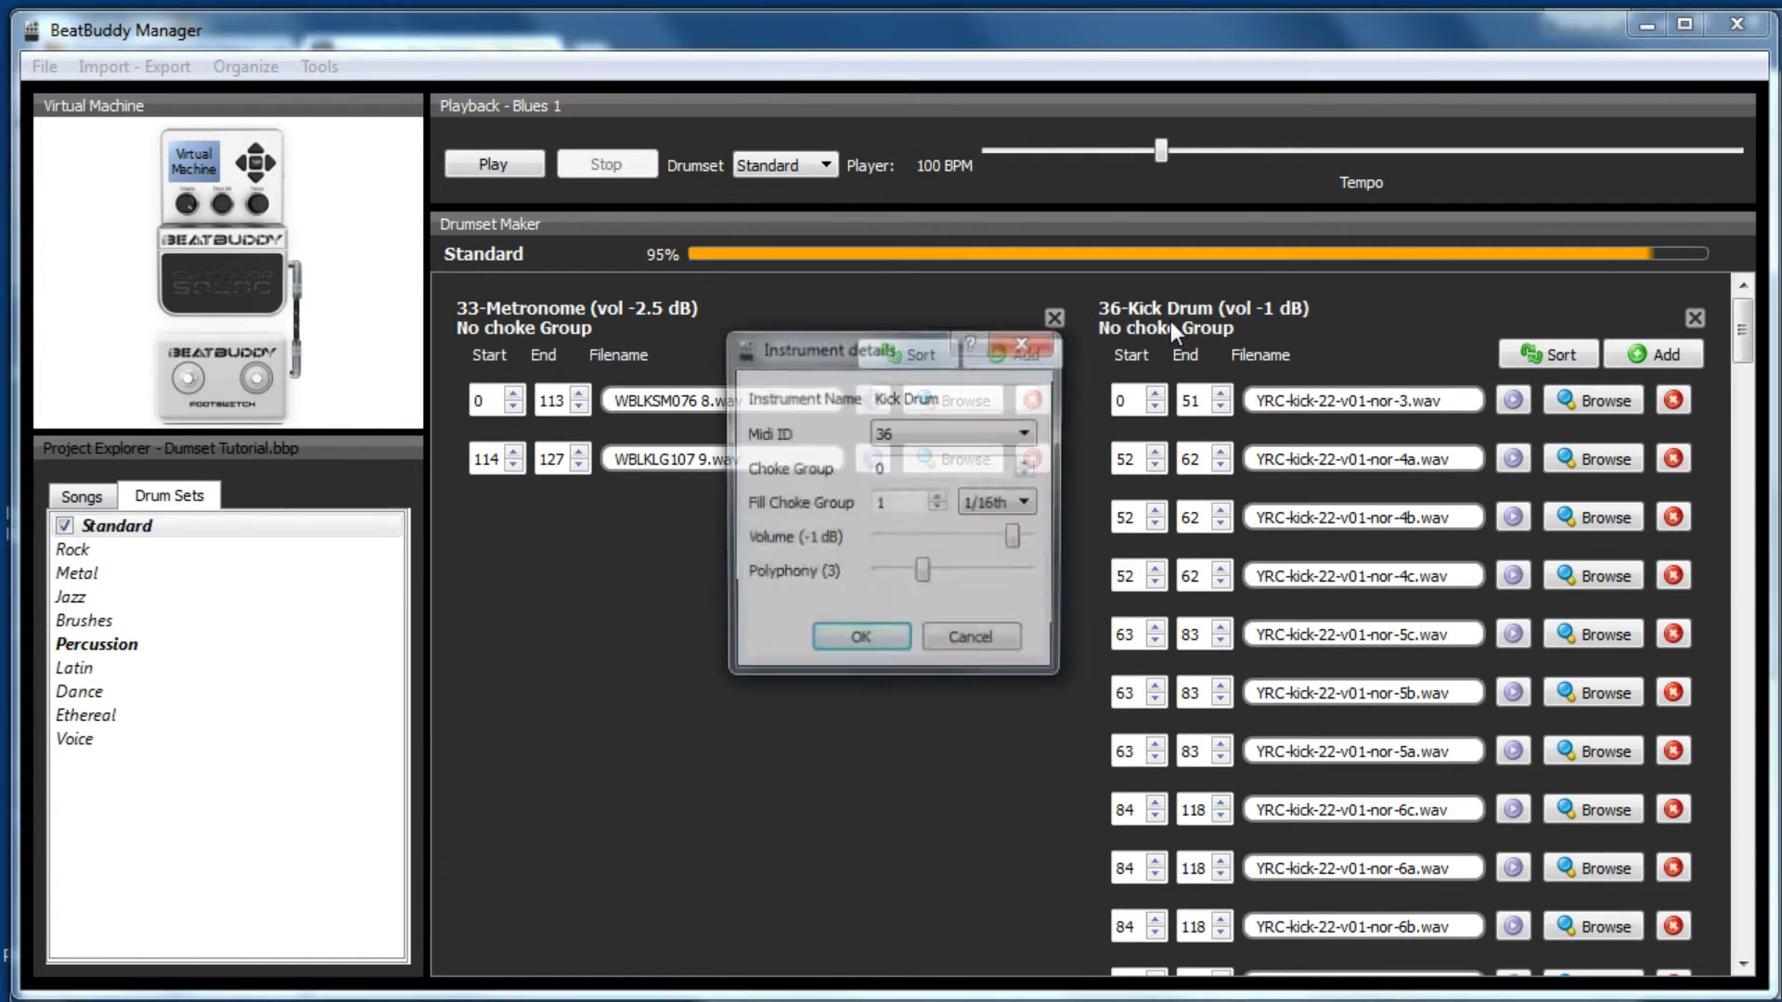
click(1026, 433)
scroll(1005, 534, down, 8)
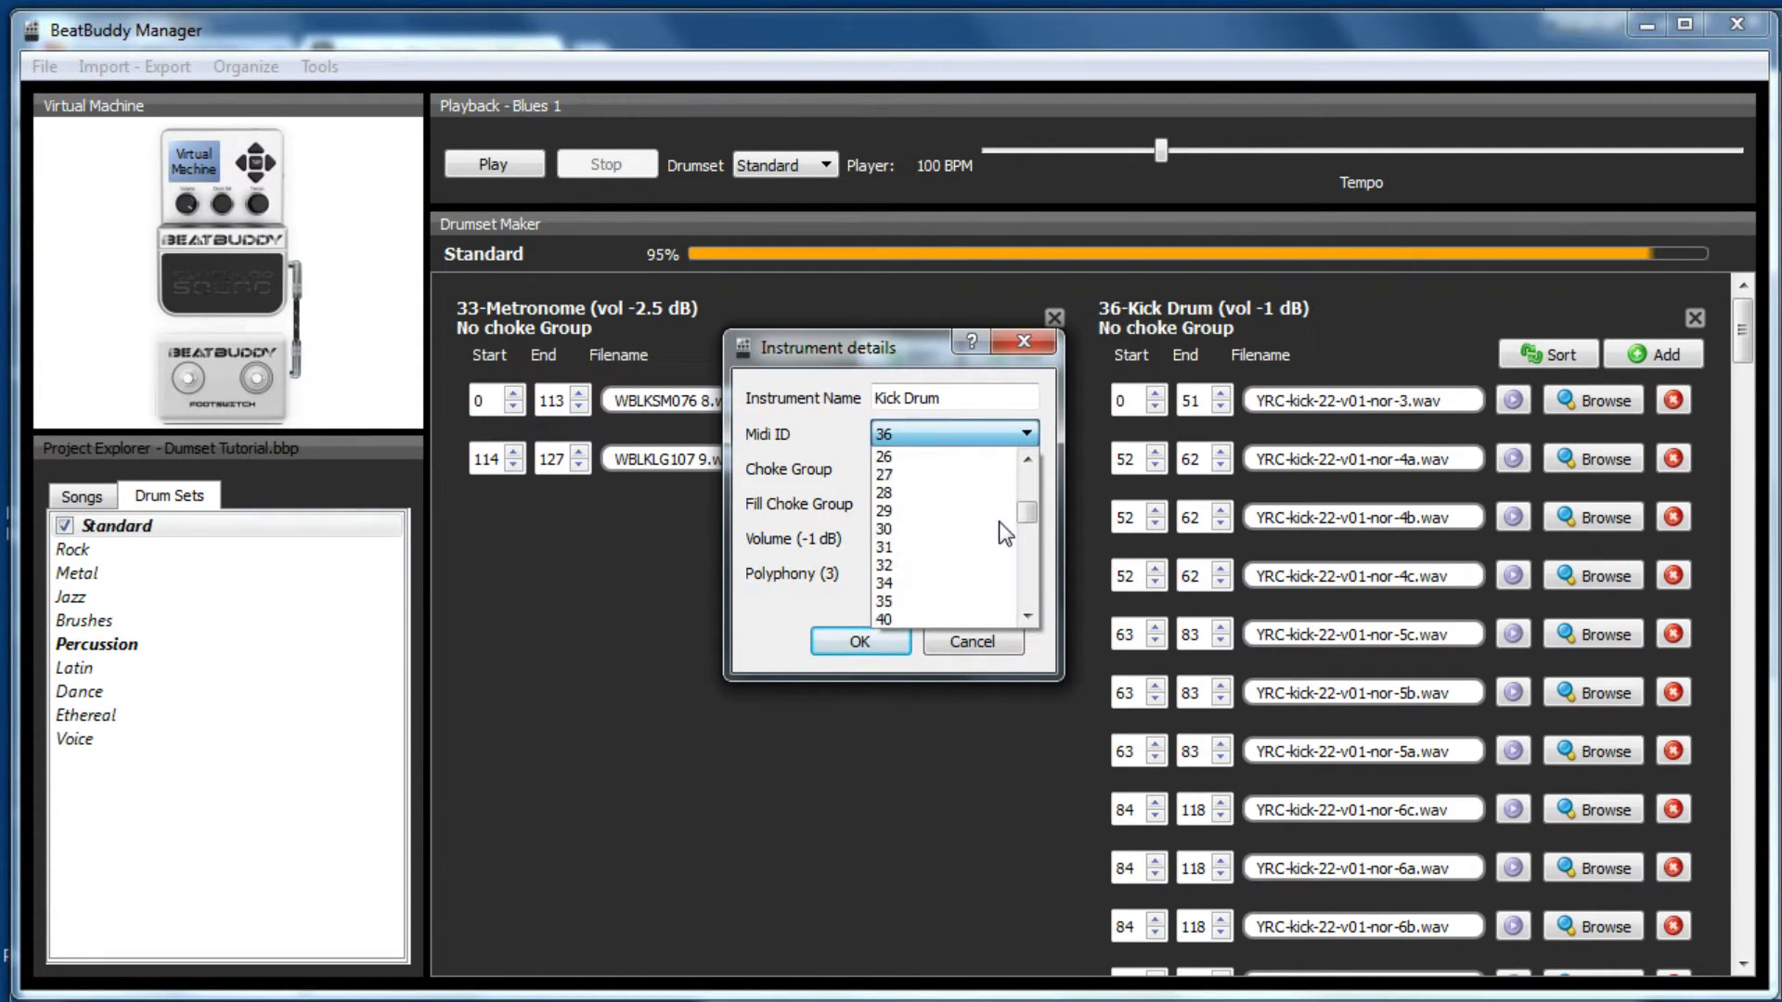
scroll(999, 523, down, 3)
scroll(1005, 535, up, 1)
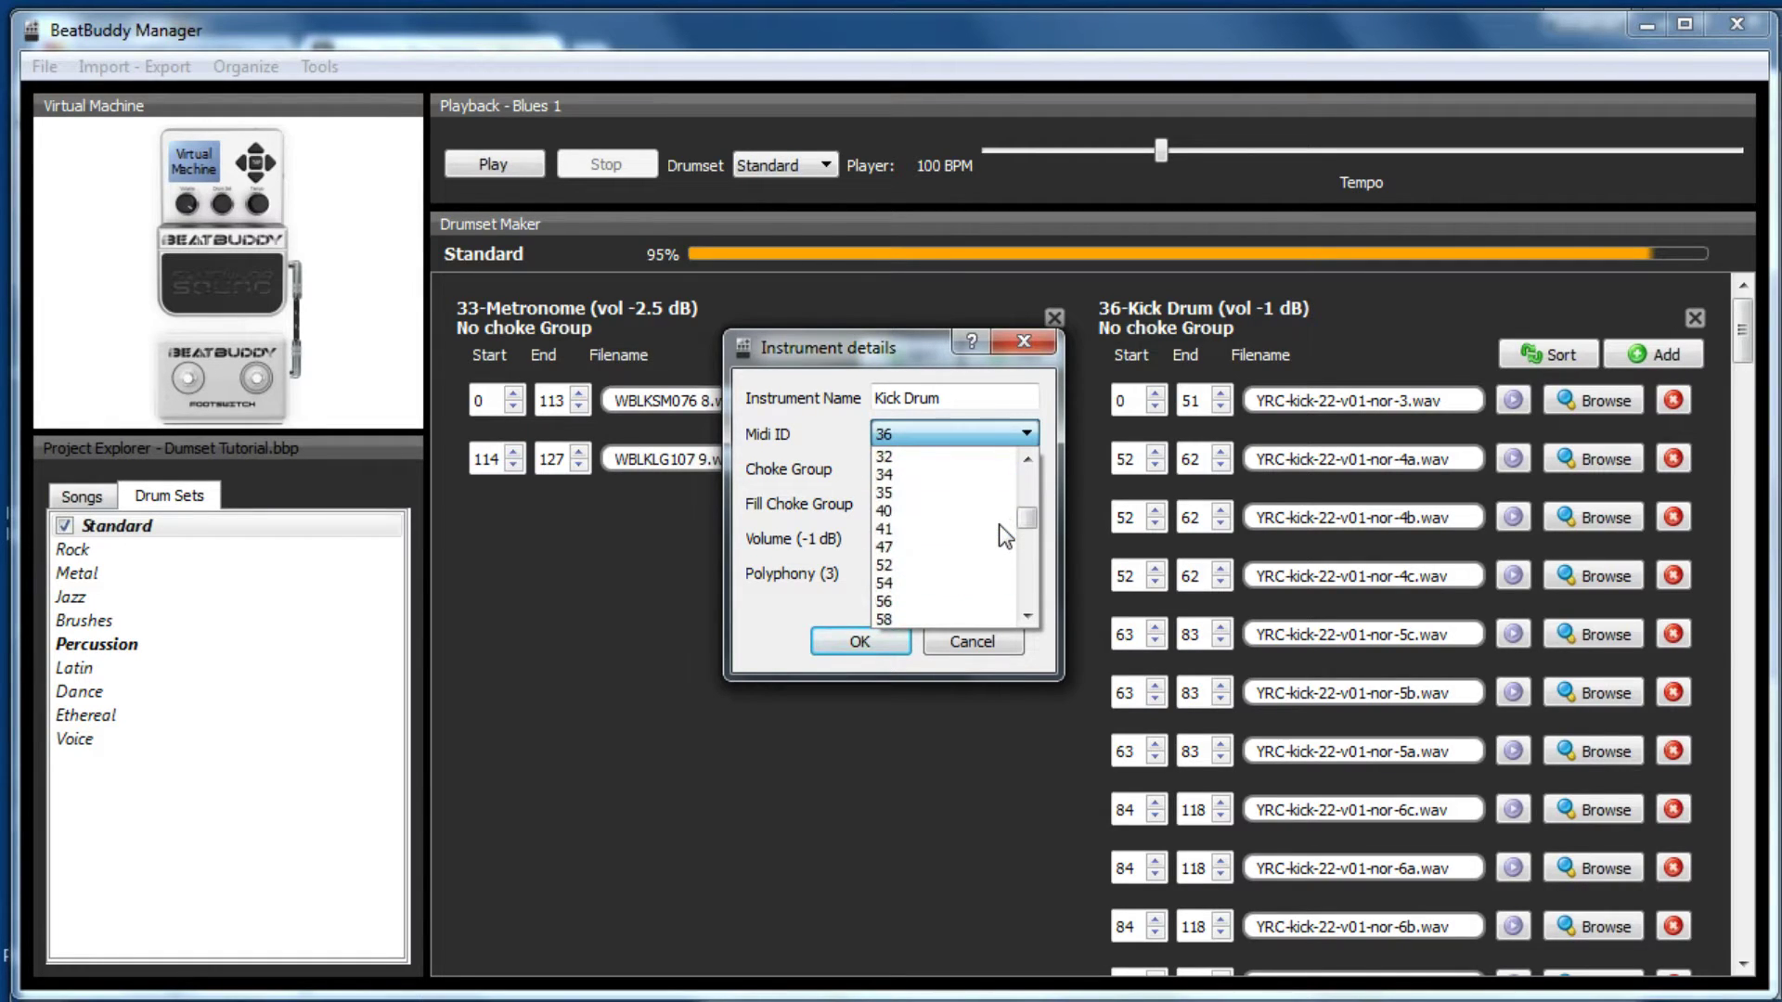
click(950, 494)
click(861, 639)
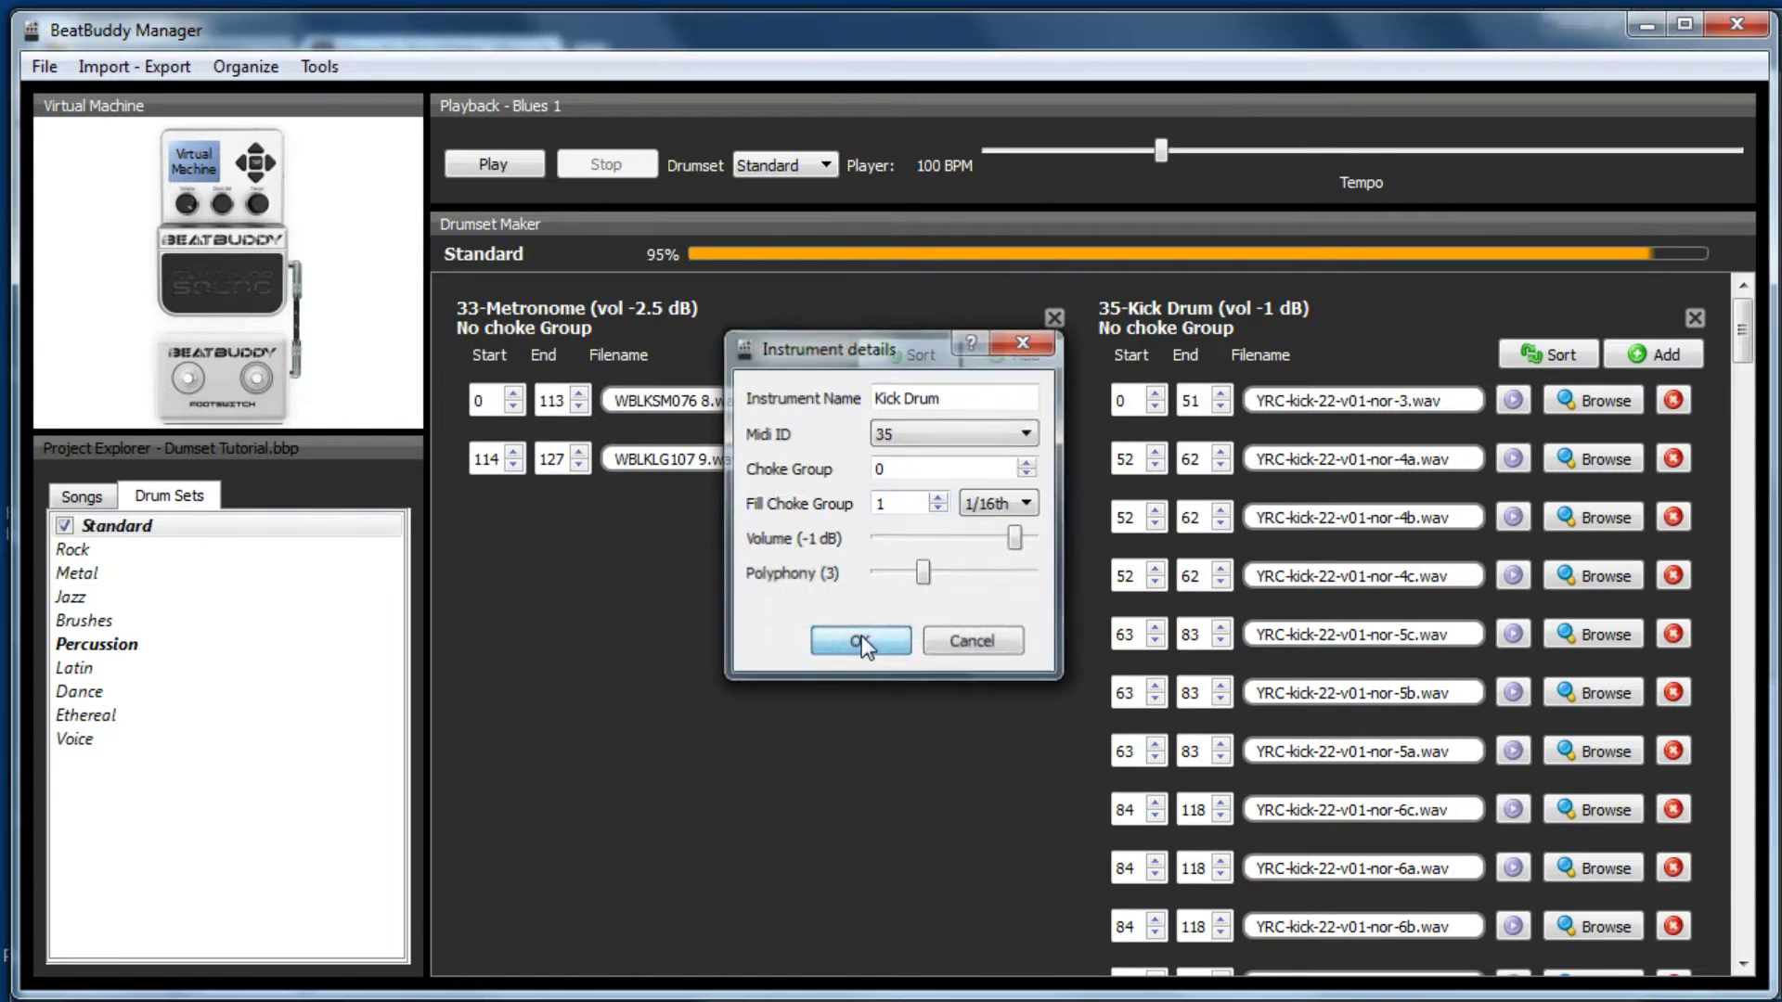
click(85, 522)
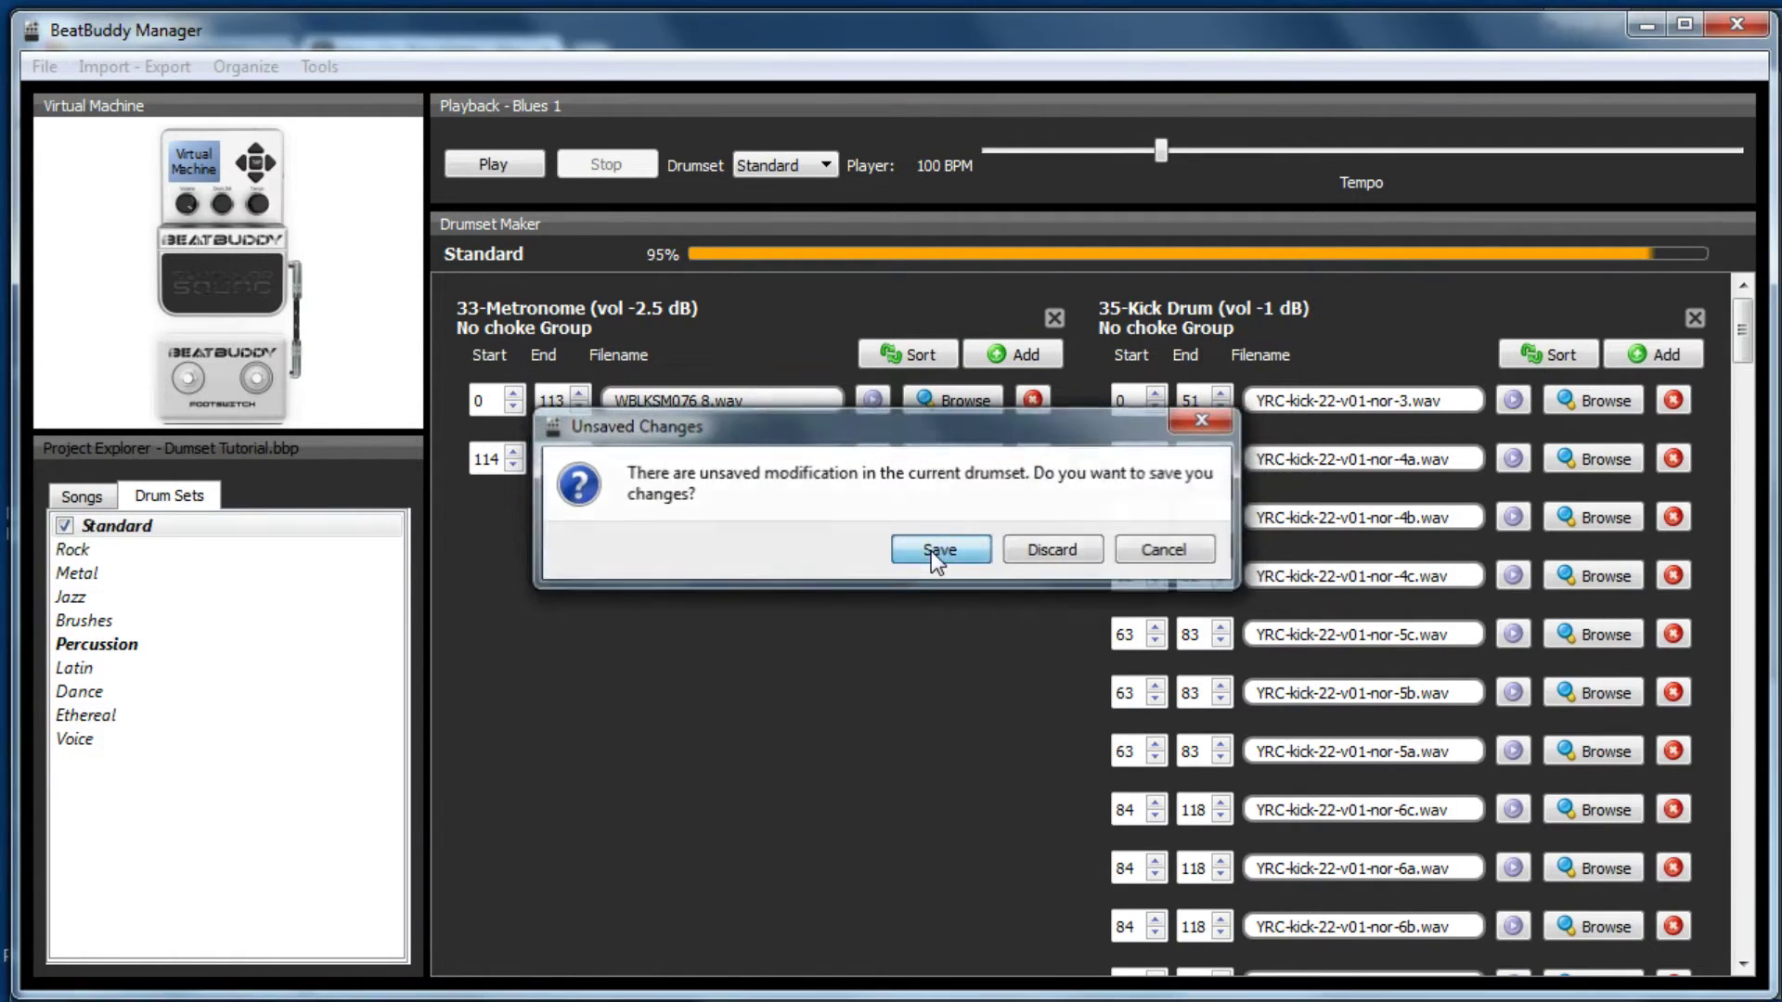
click(932, 550)
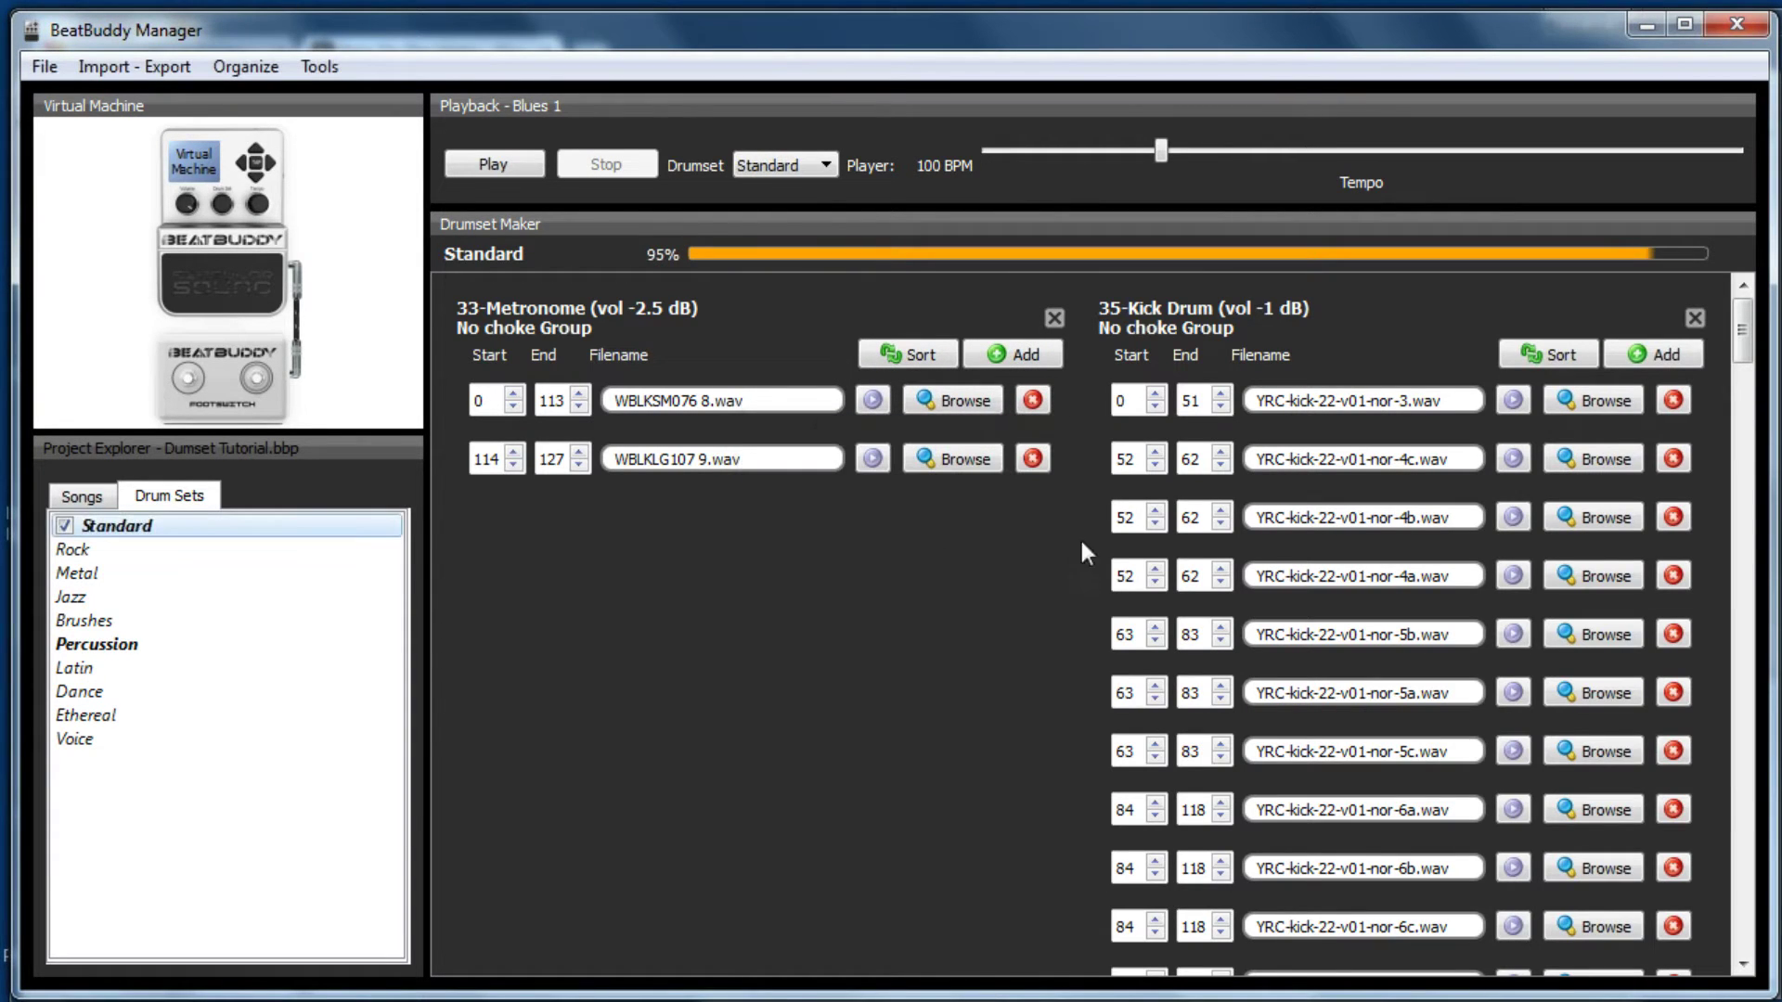
Play Blues 1 with the Standard kit, saving when prompted, end it, and return to Drum Sets.
click(81, 496)
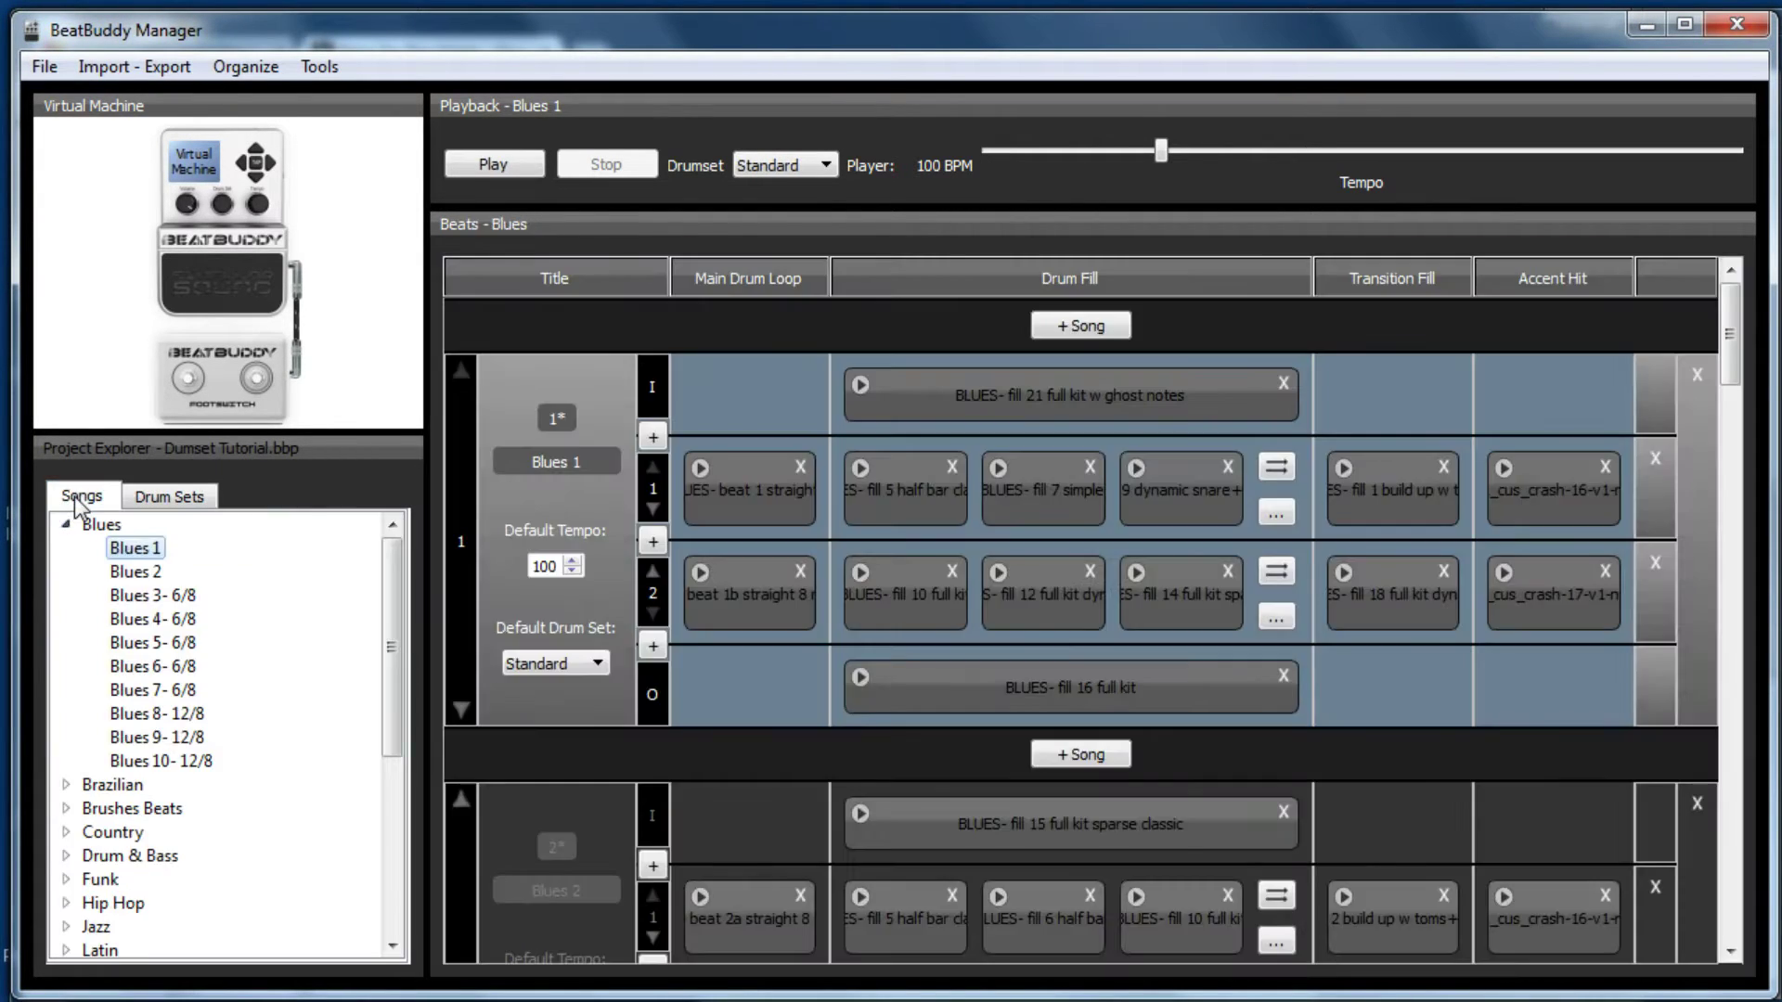
double_click(135, 550)
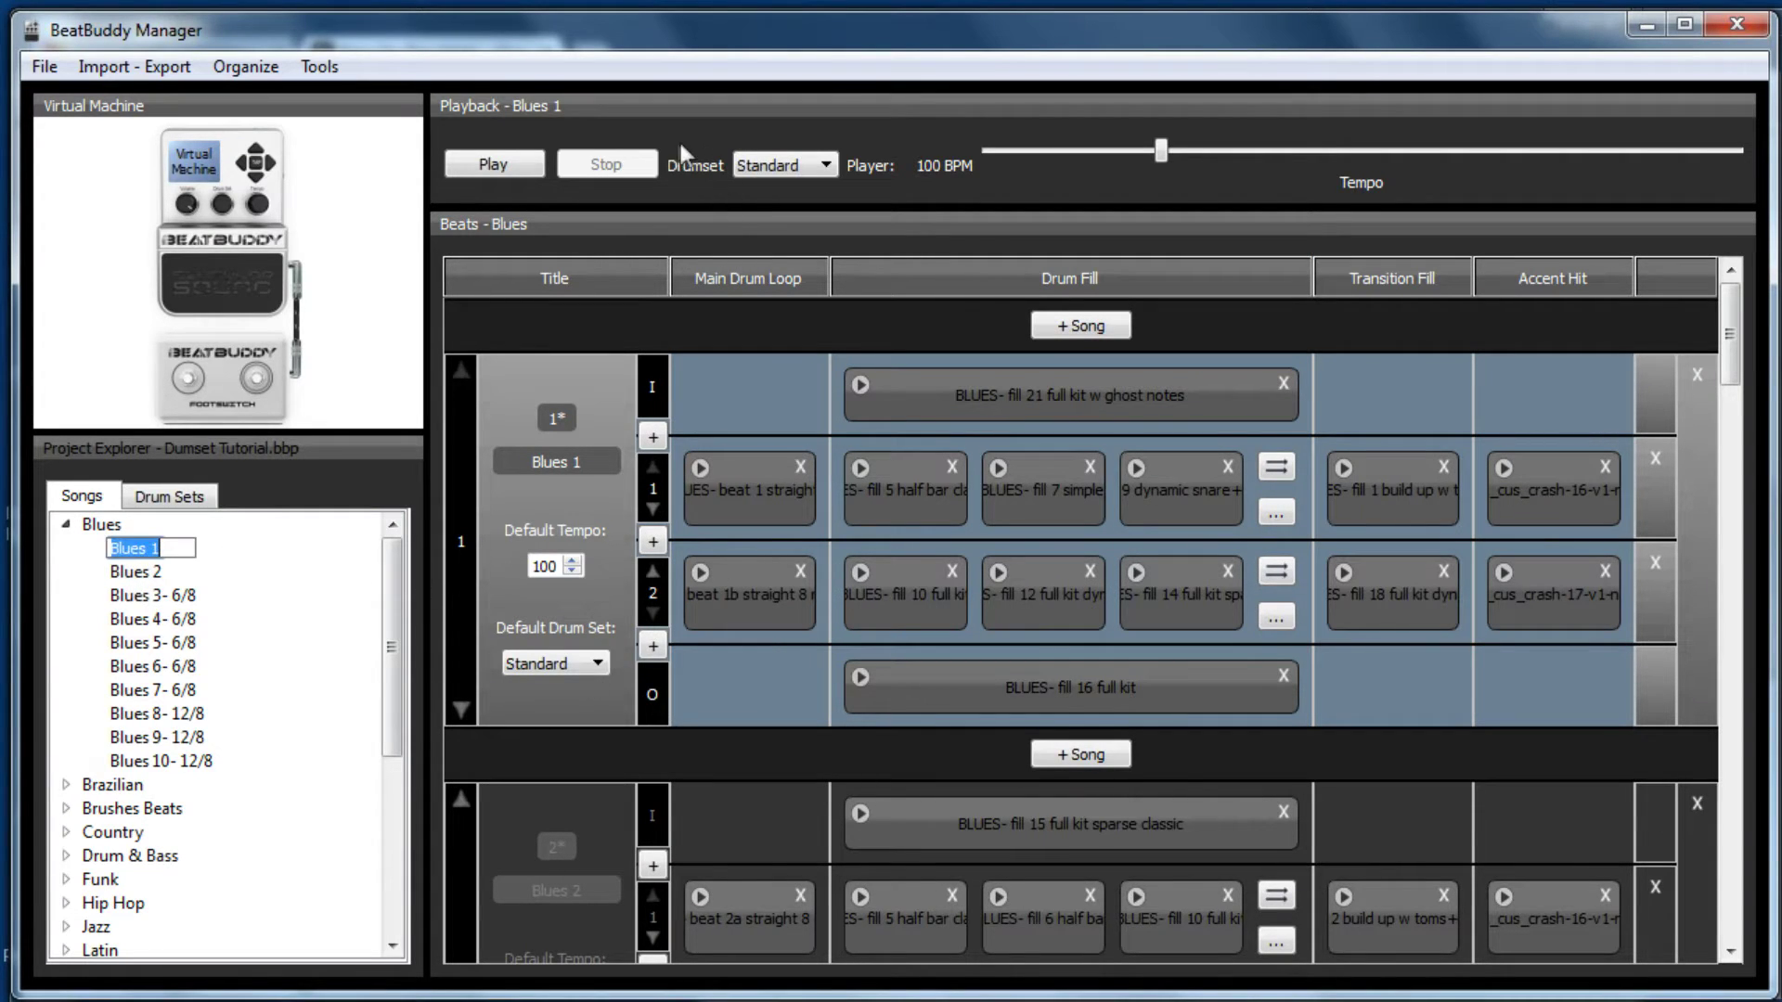
click(488, 163)
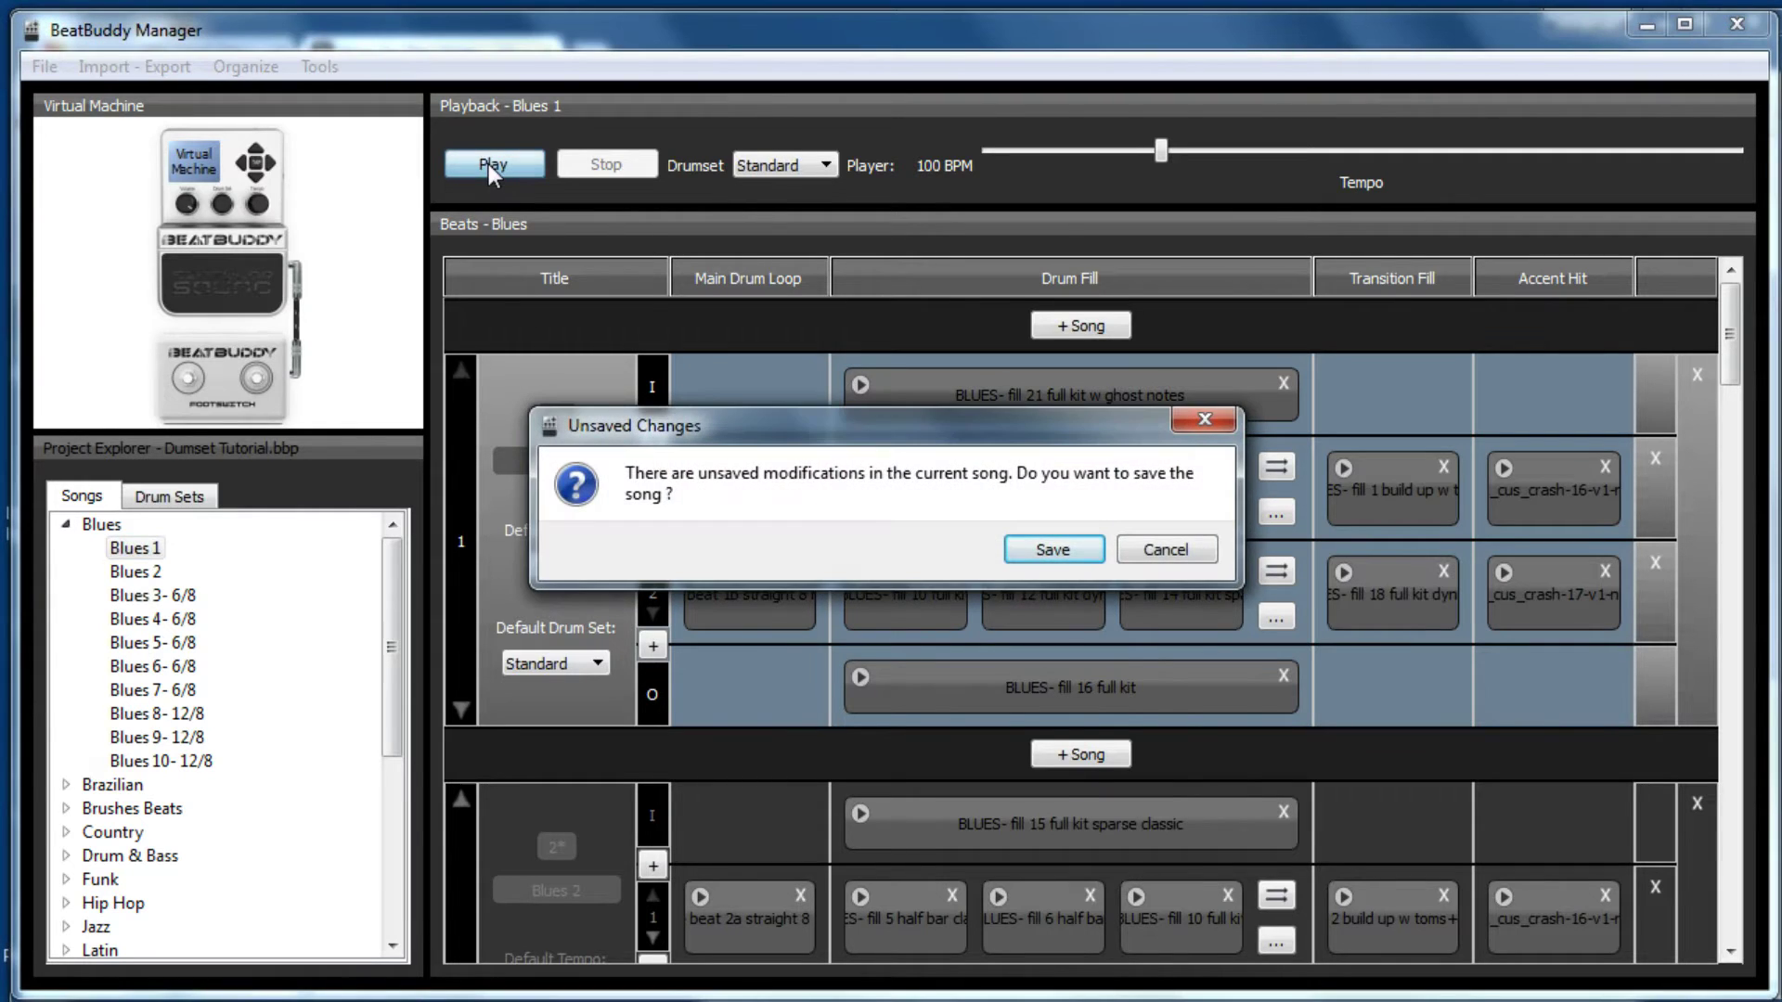
click(1065, 555)
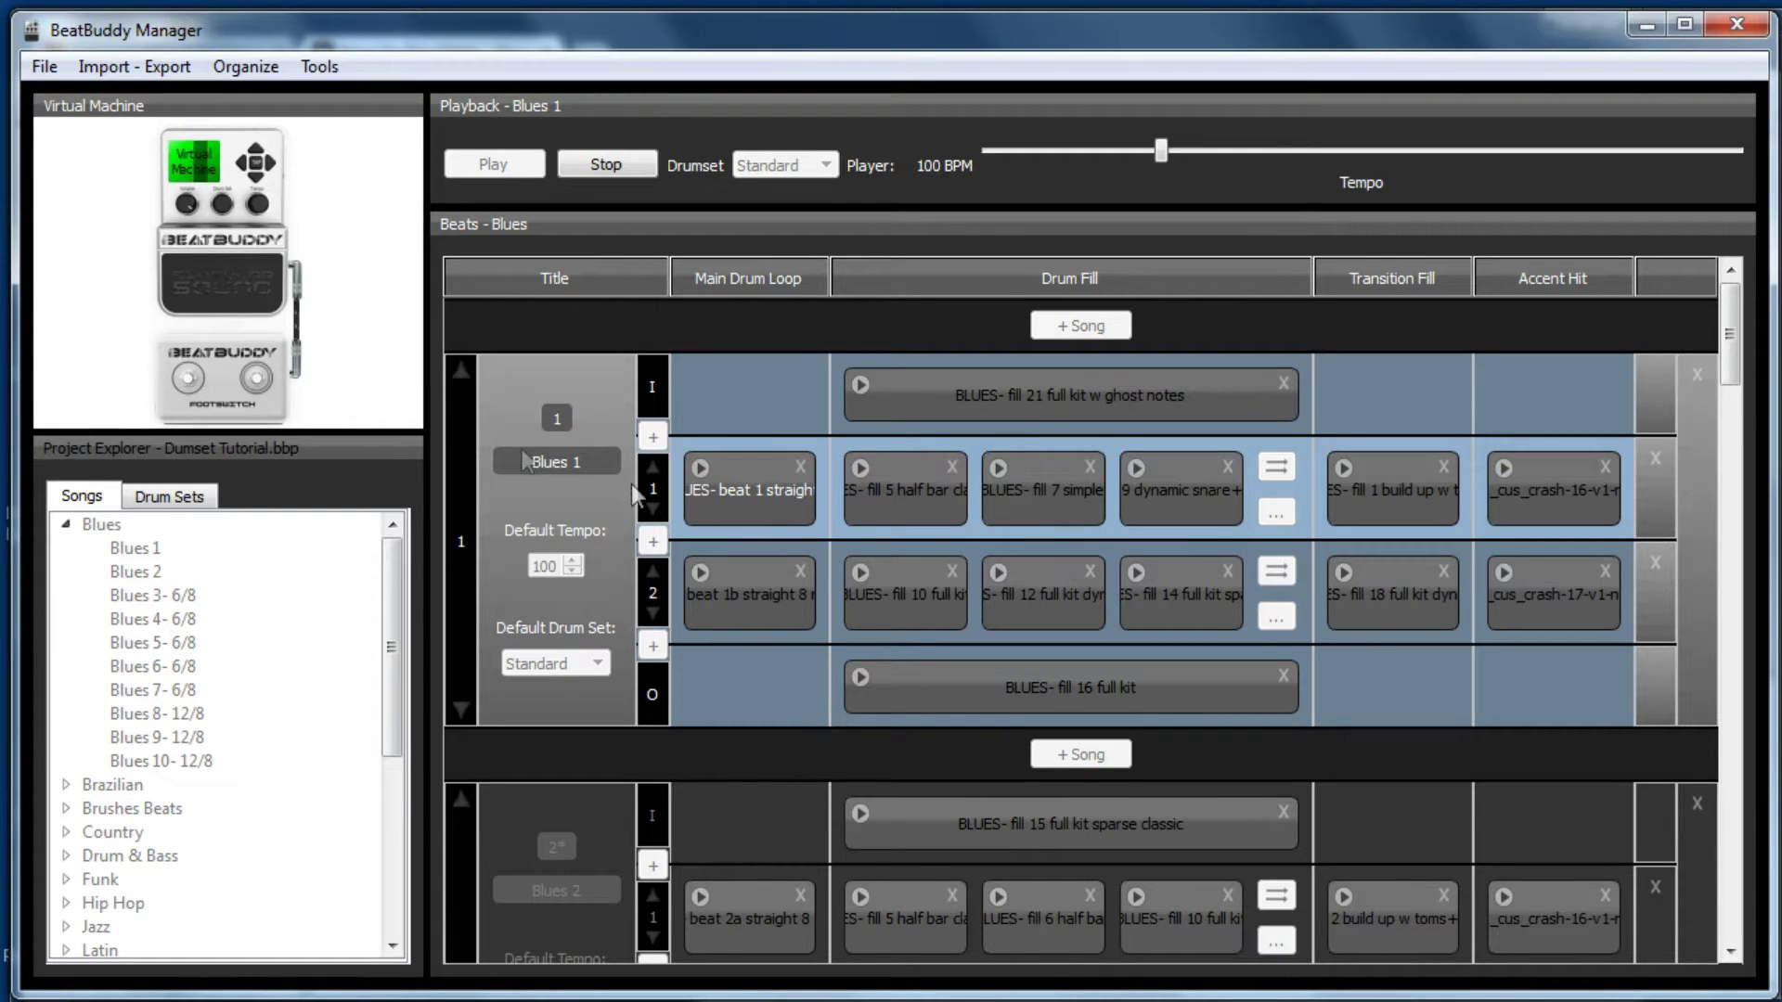
double_click(237, 303)
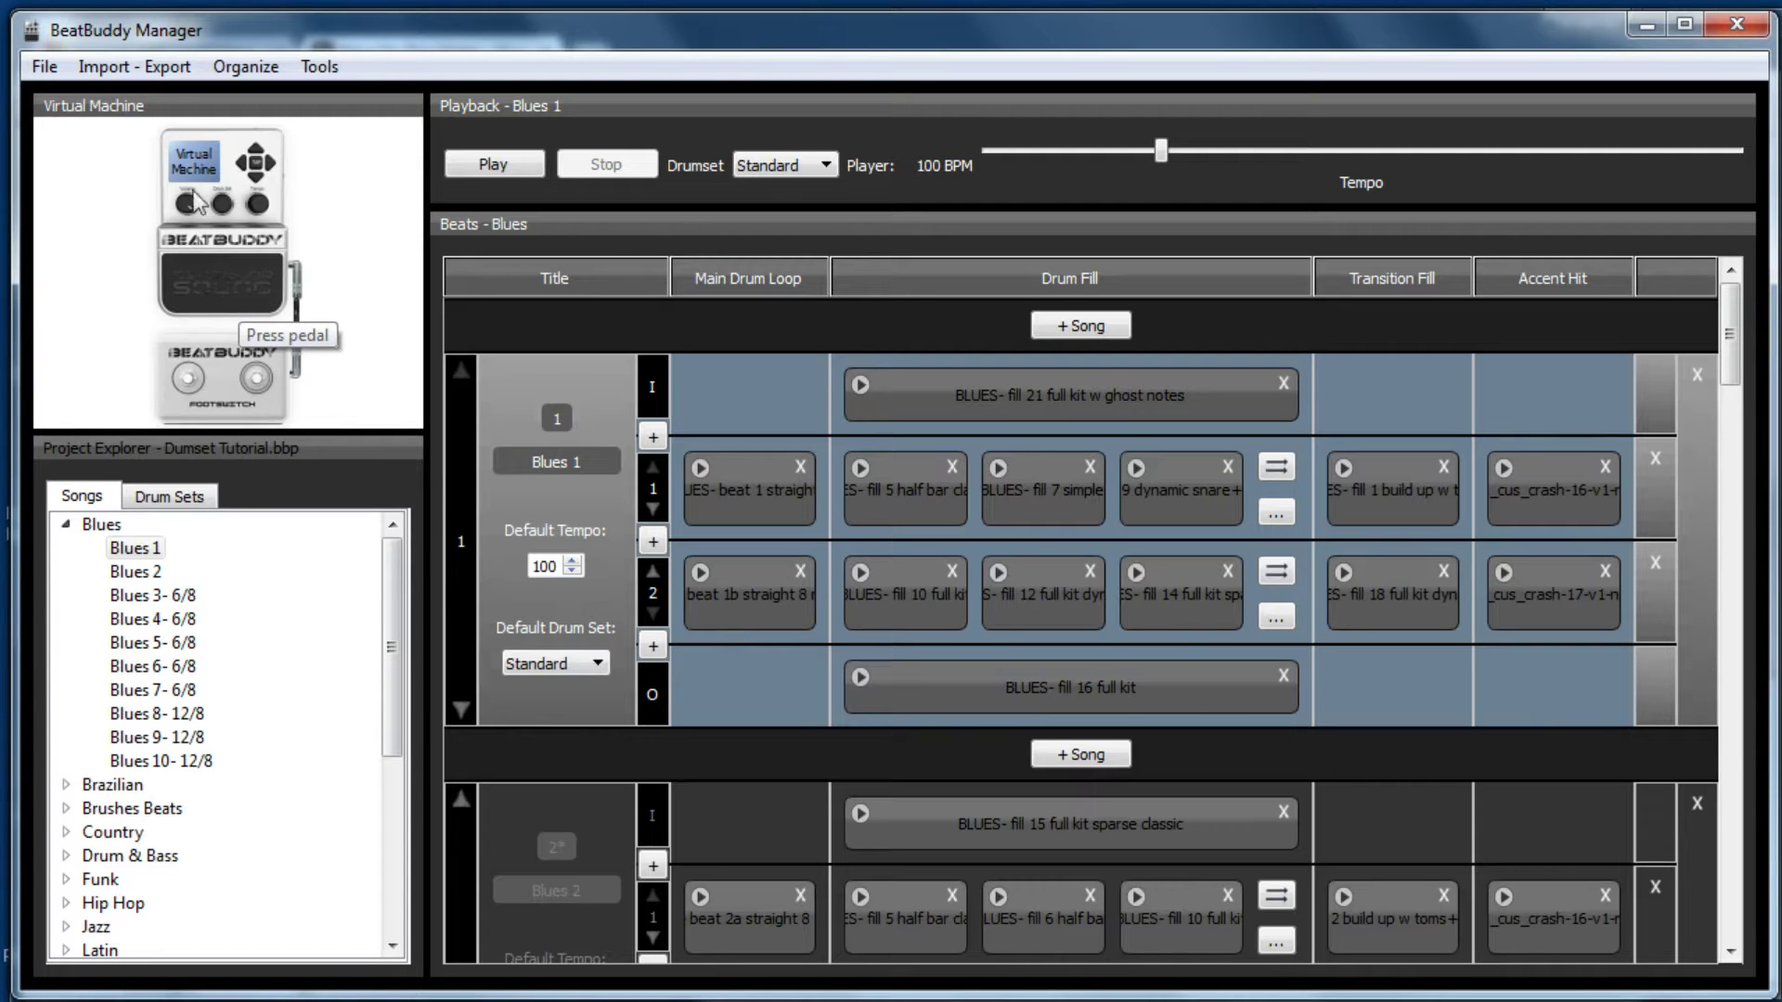
click(204, 506)
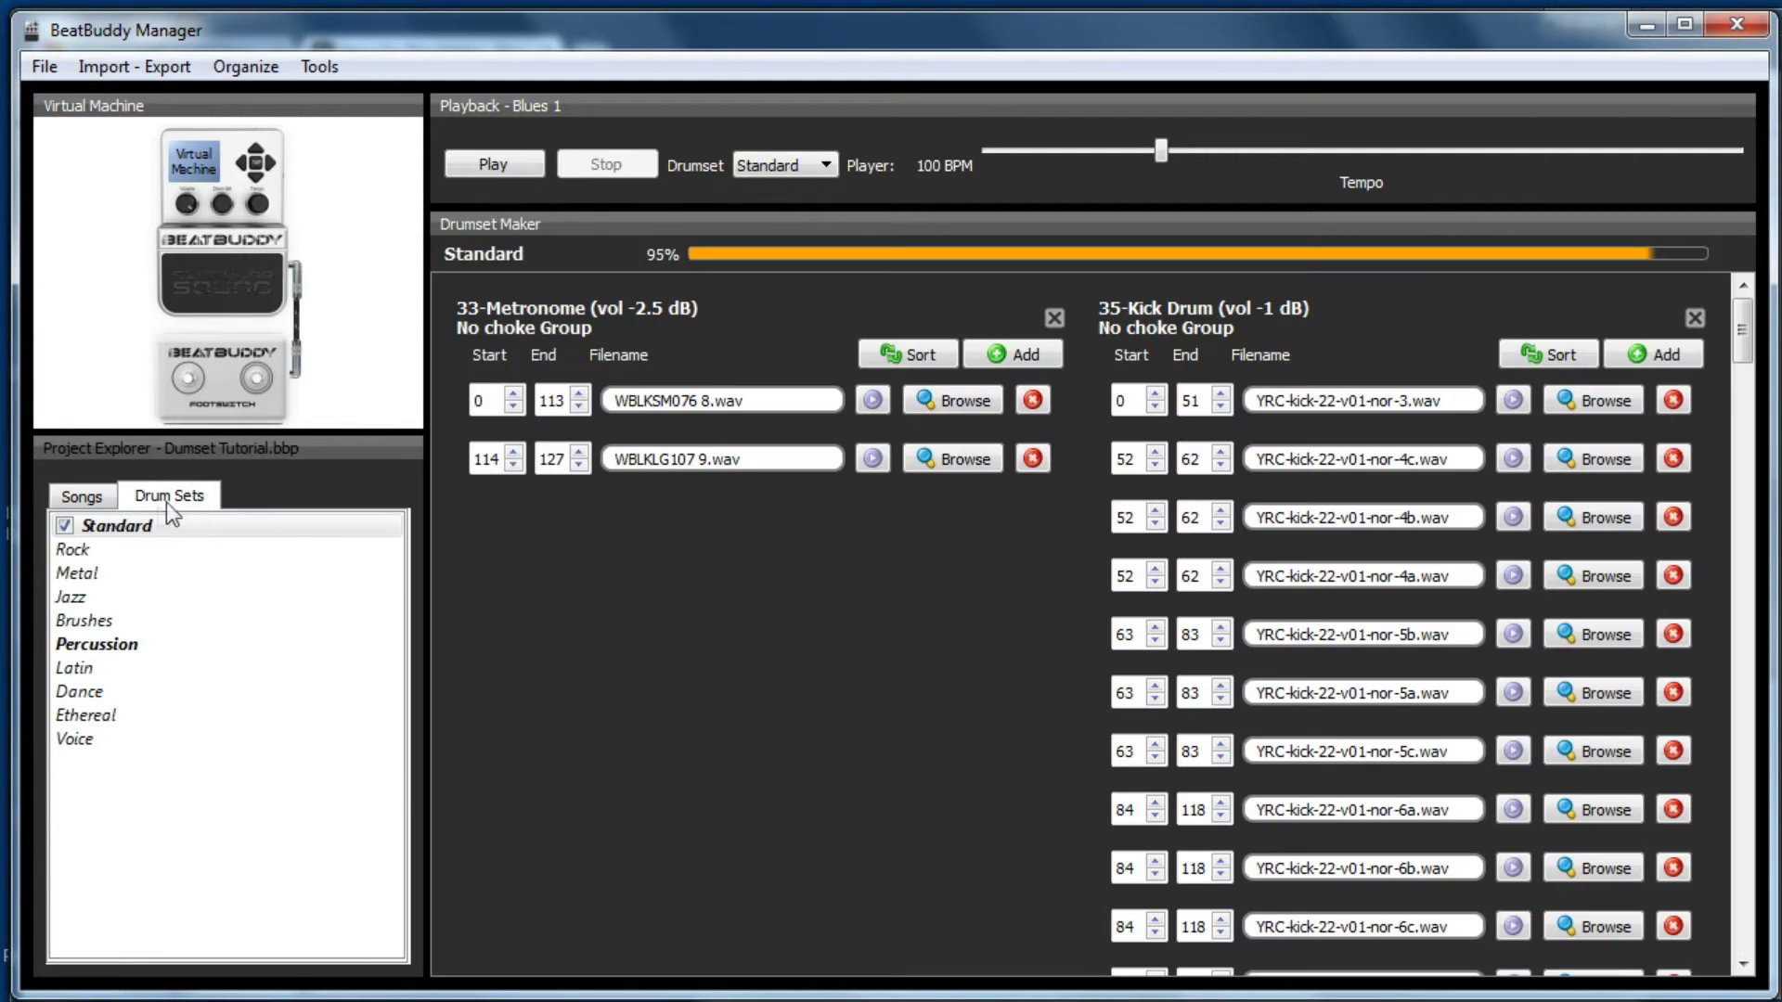
Move the 35-Kick Drum back to MIDI note 36, then reload and save the Standard kit.
click(1160, 311)
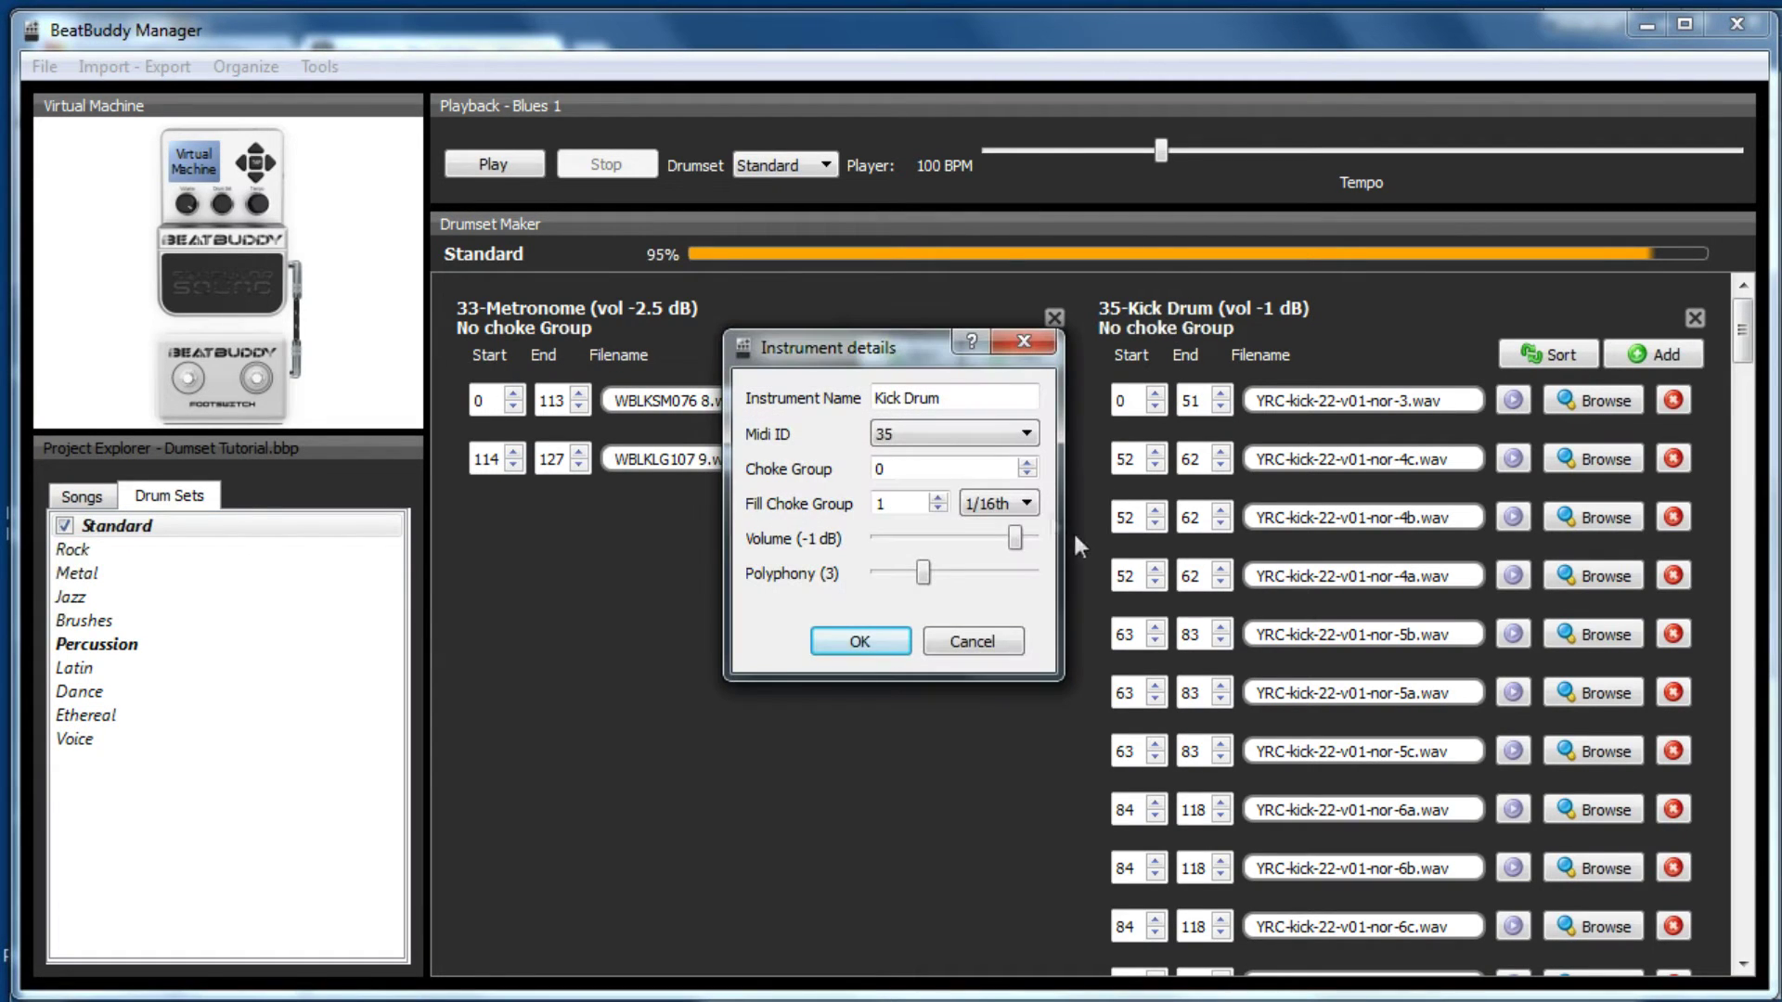
click(1025, 434)
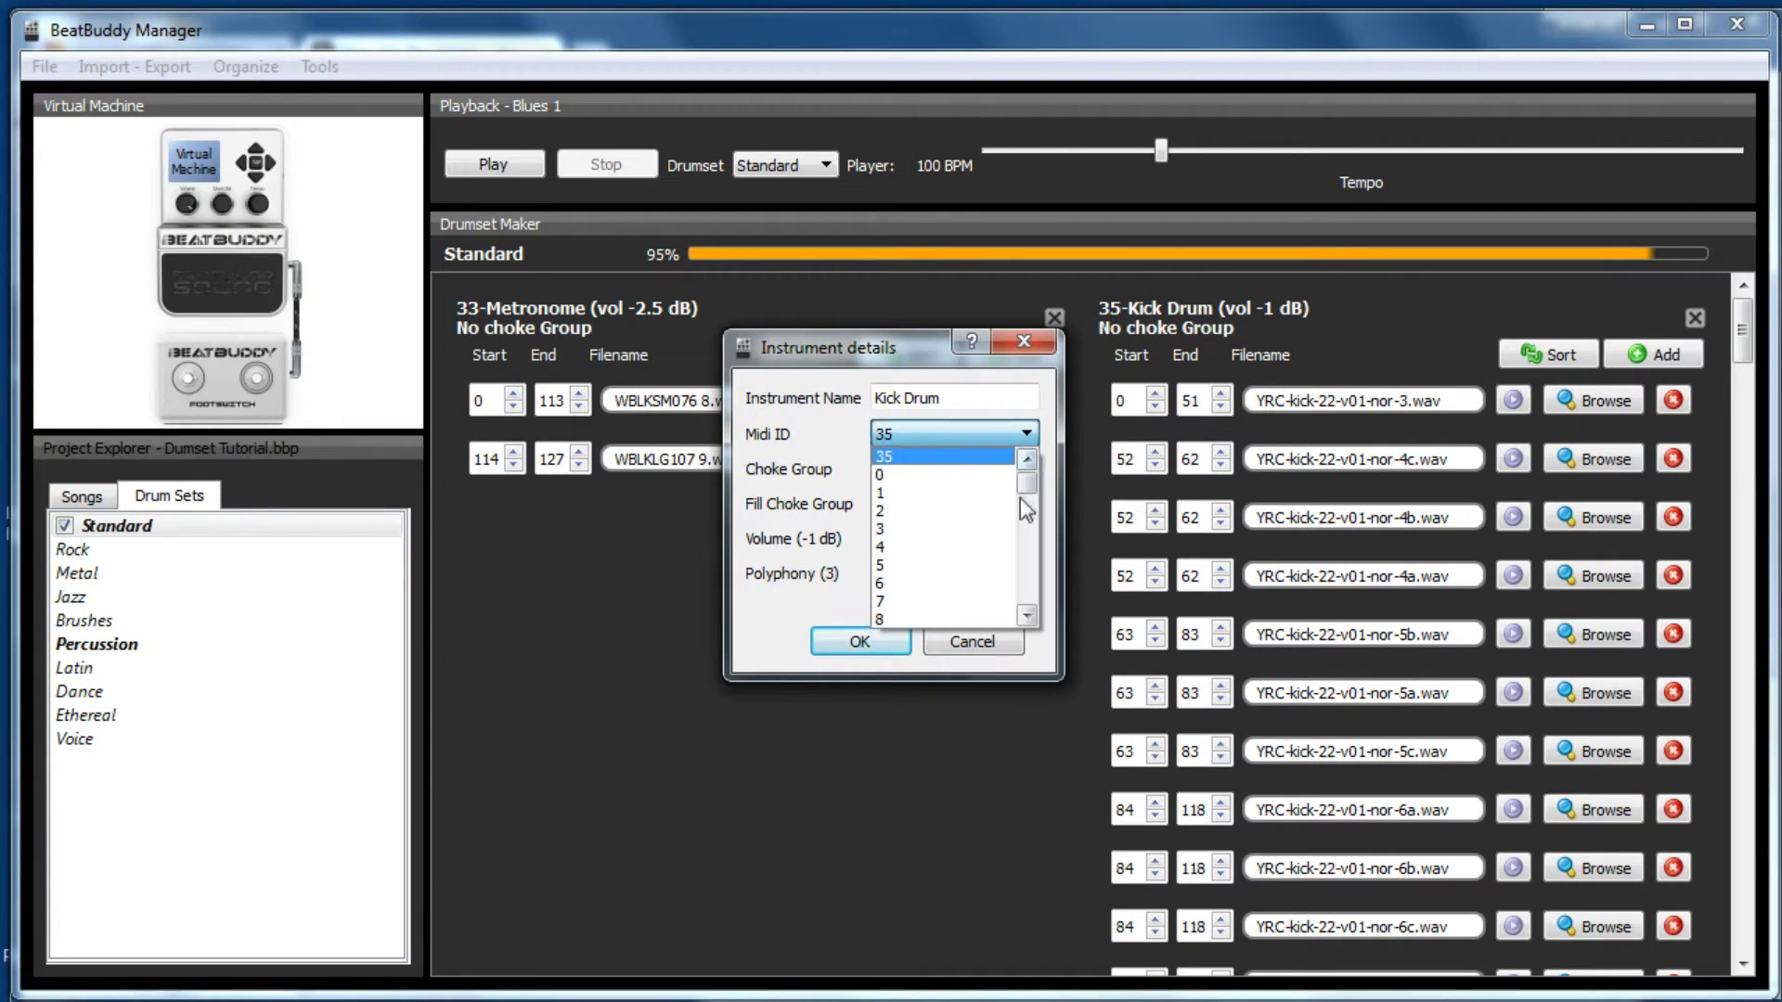
drag(1022, 482, 1026, 522)
click(961, 555)
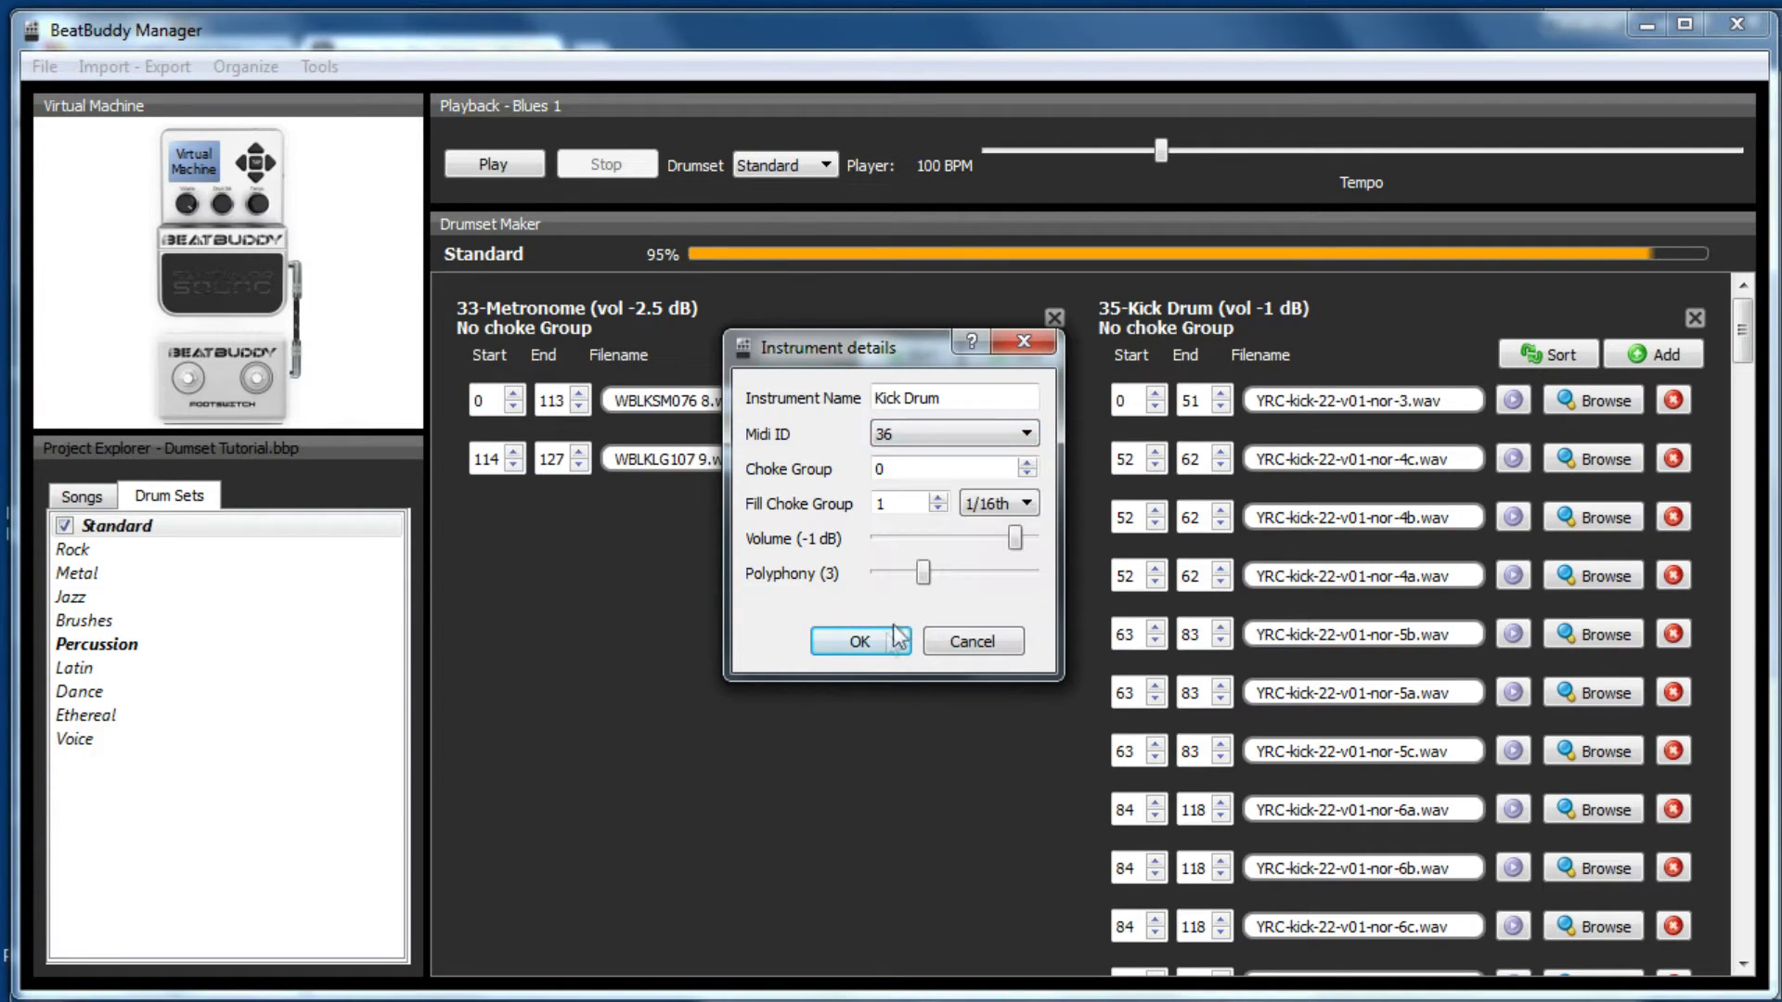
click(884, 641)
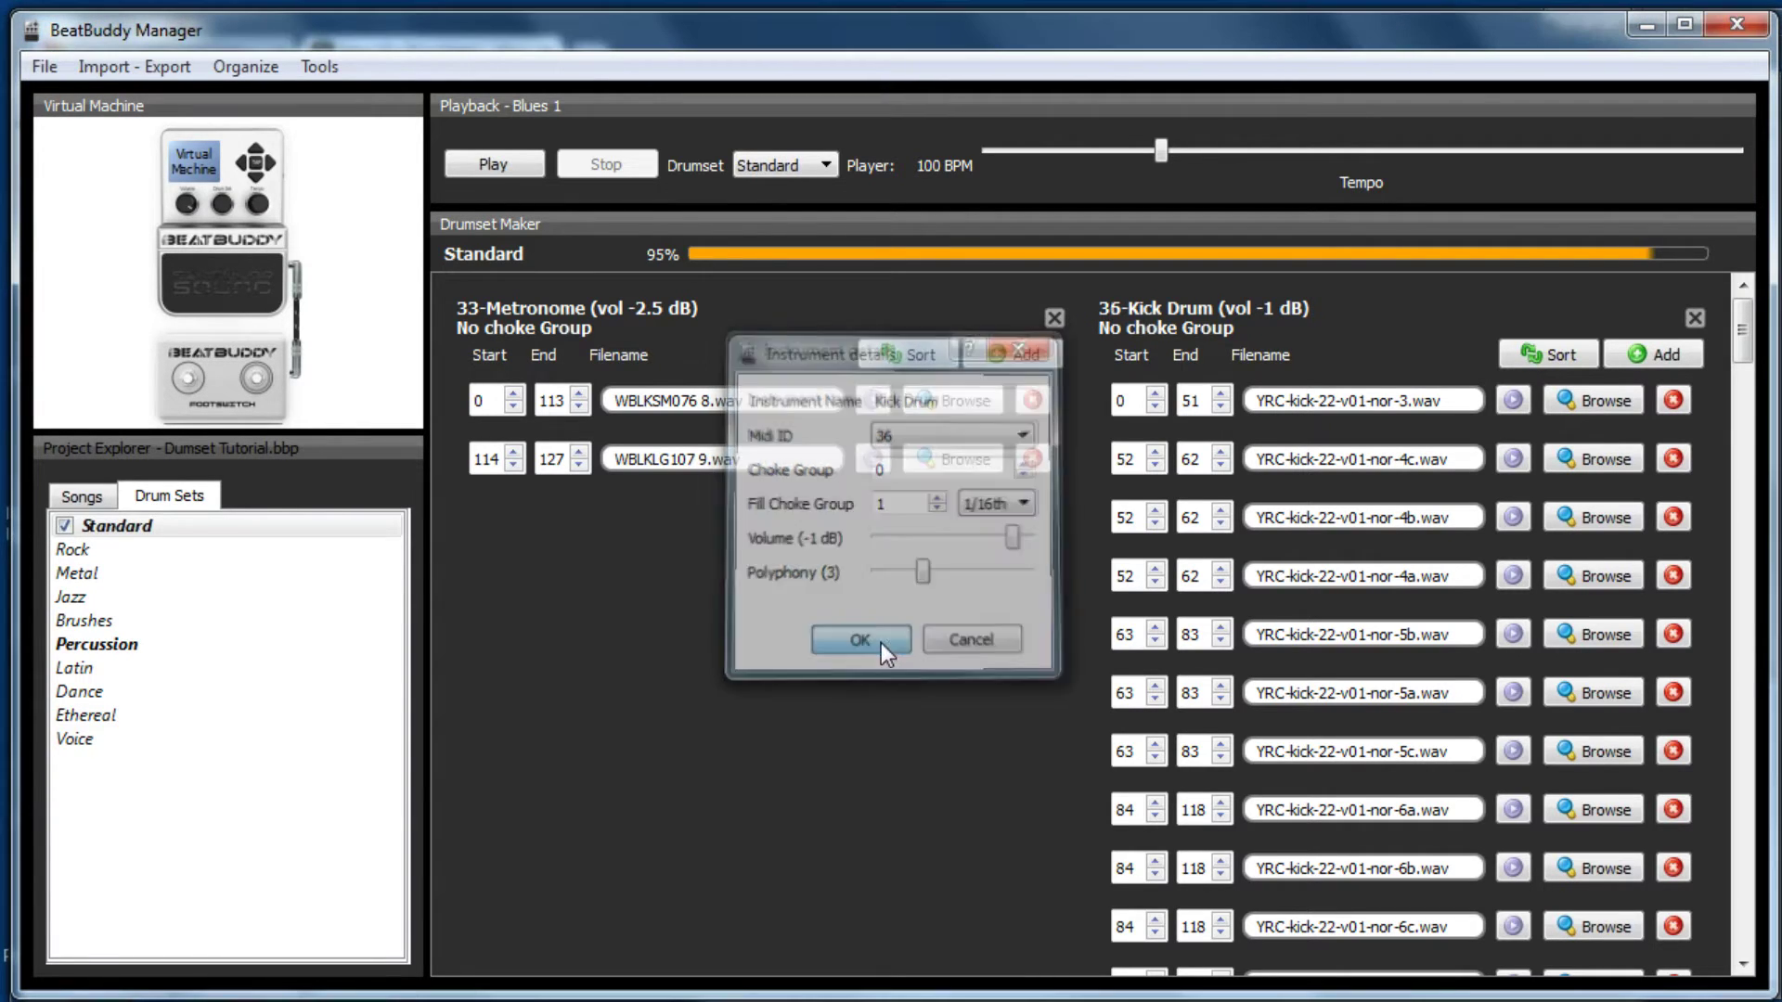
click(146, 537)
click(922, 549)
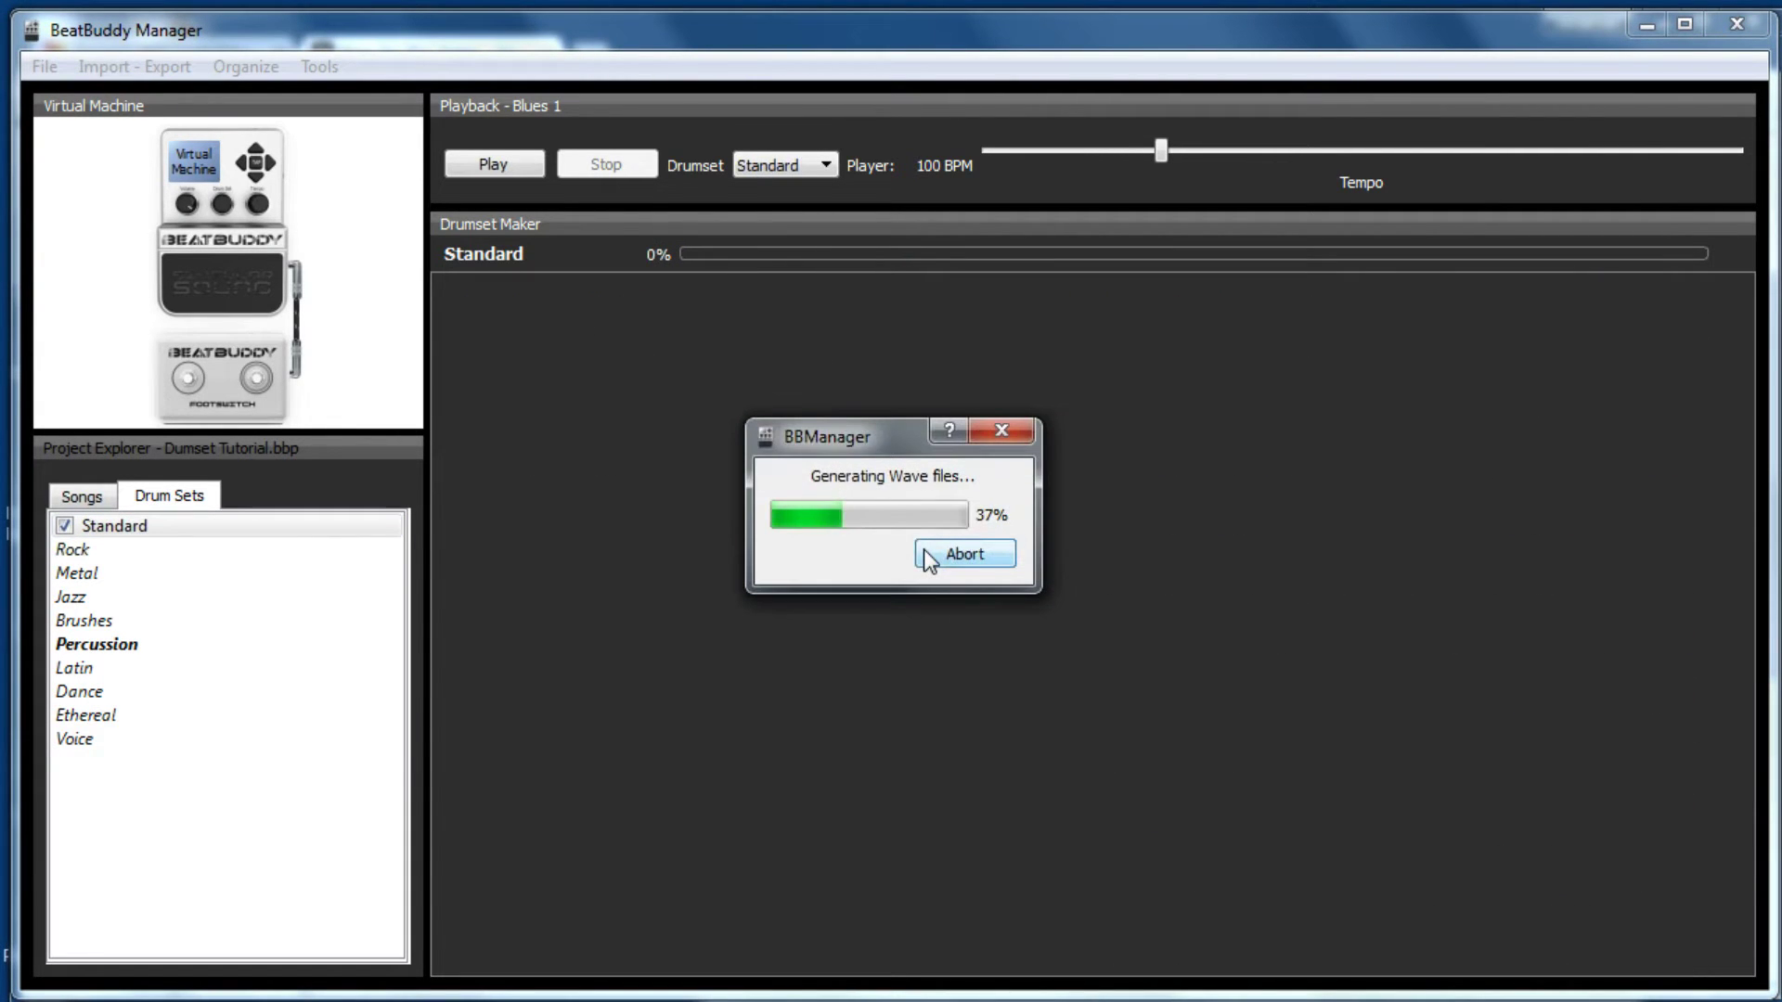
Save the drum set over the existing New Standard Kit file in Downloads.
click(38, 76)
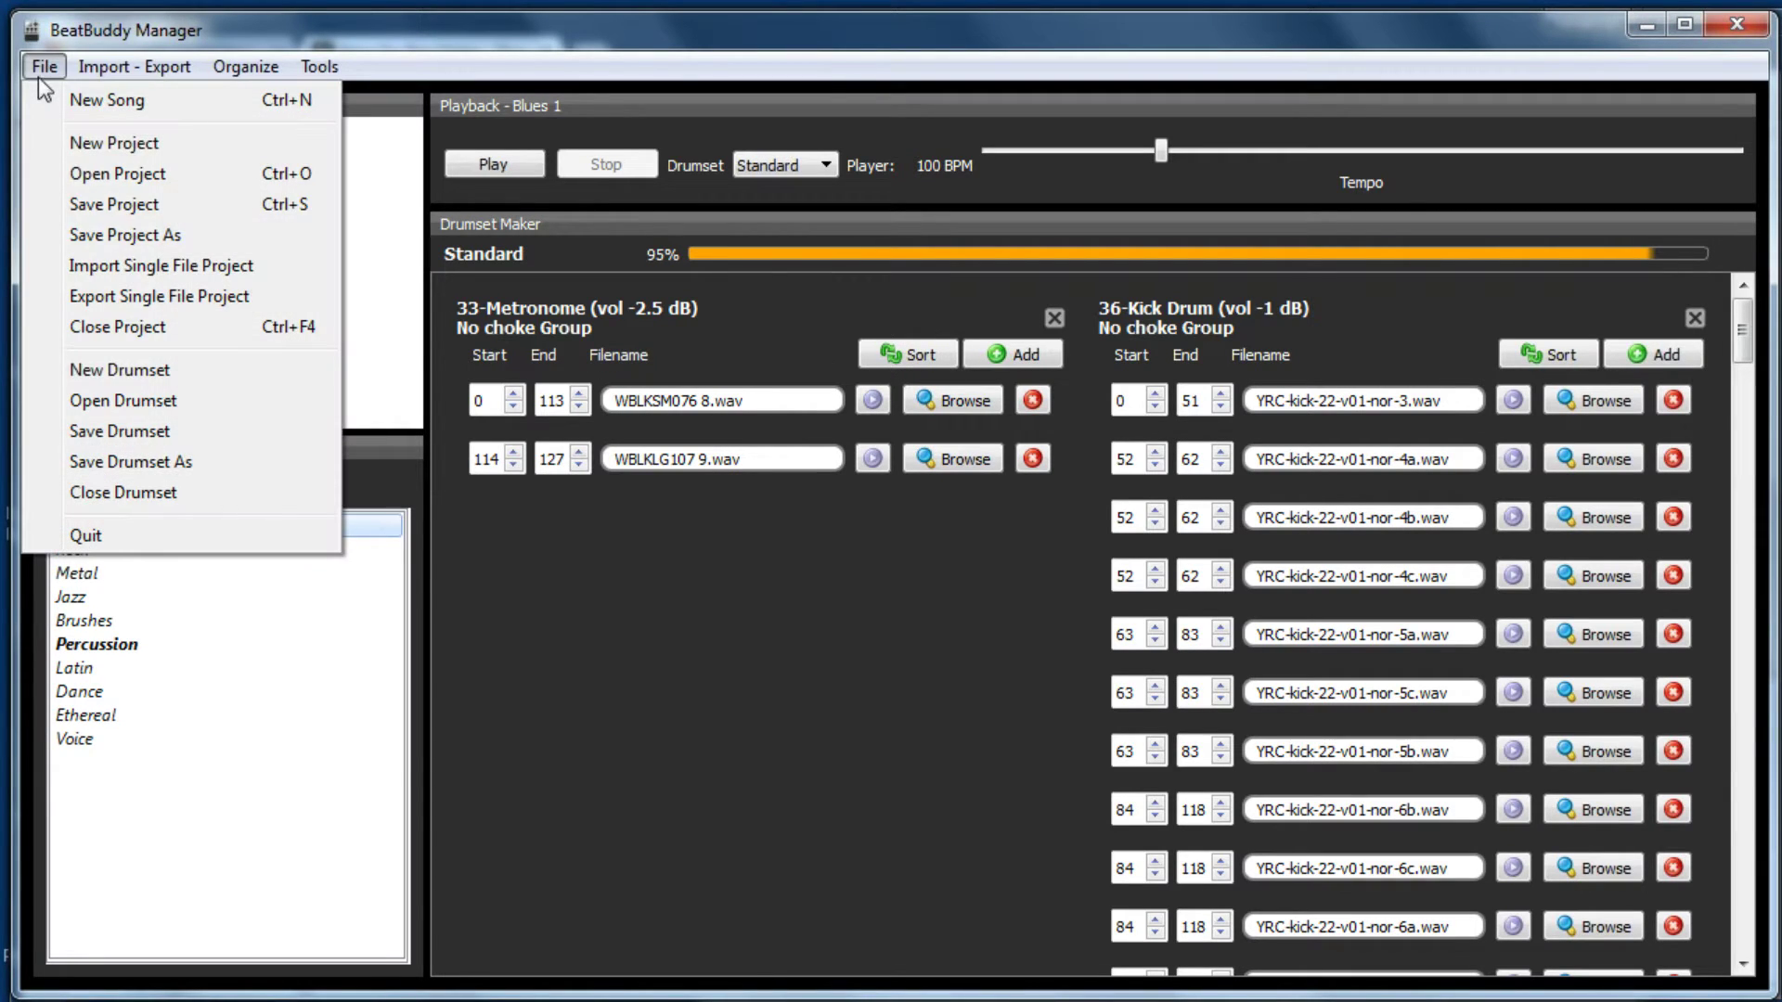
click(722, 664)
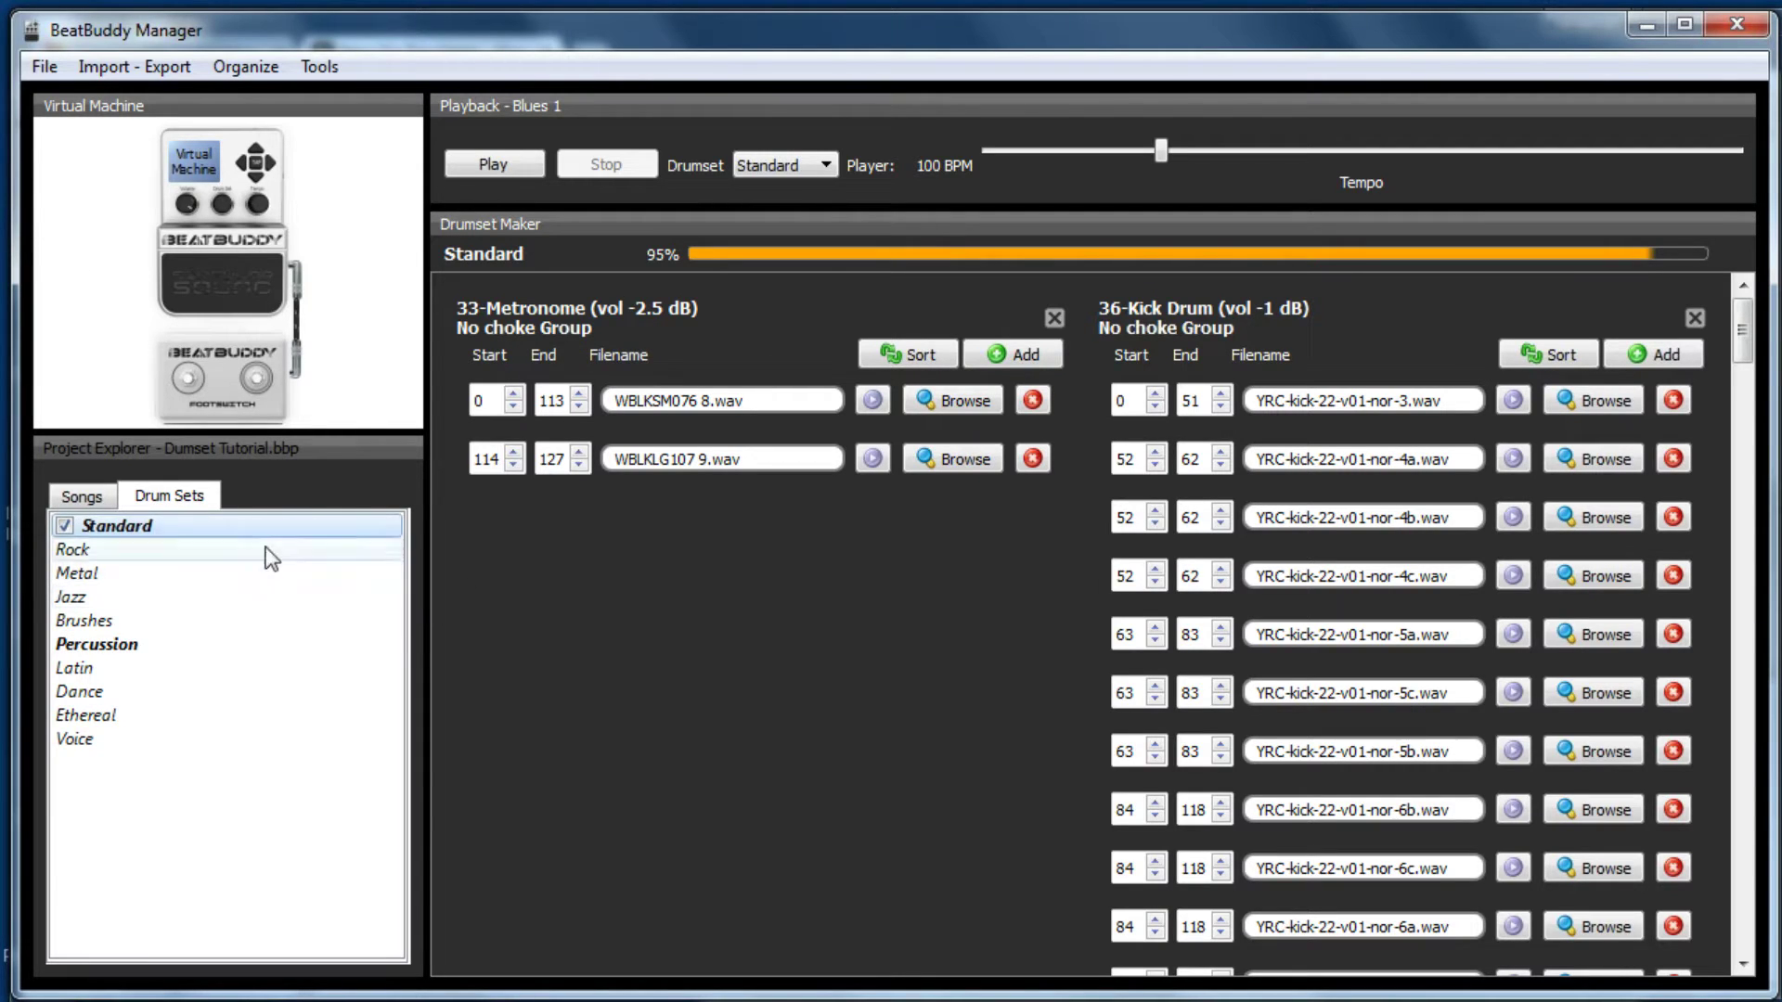
mouse_move(141, 529)
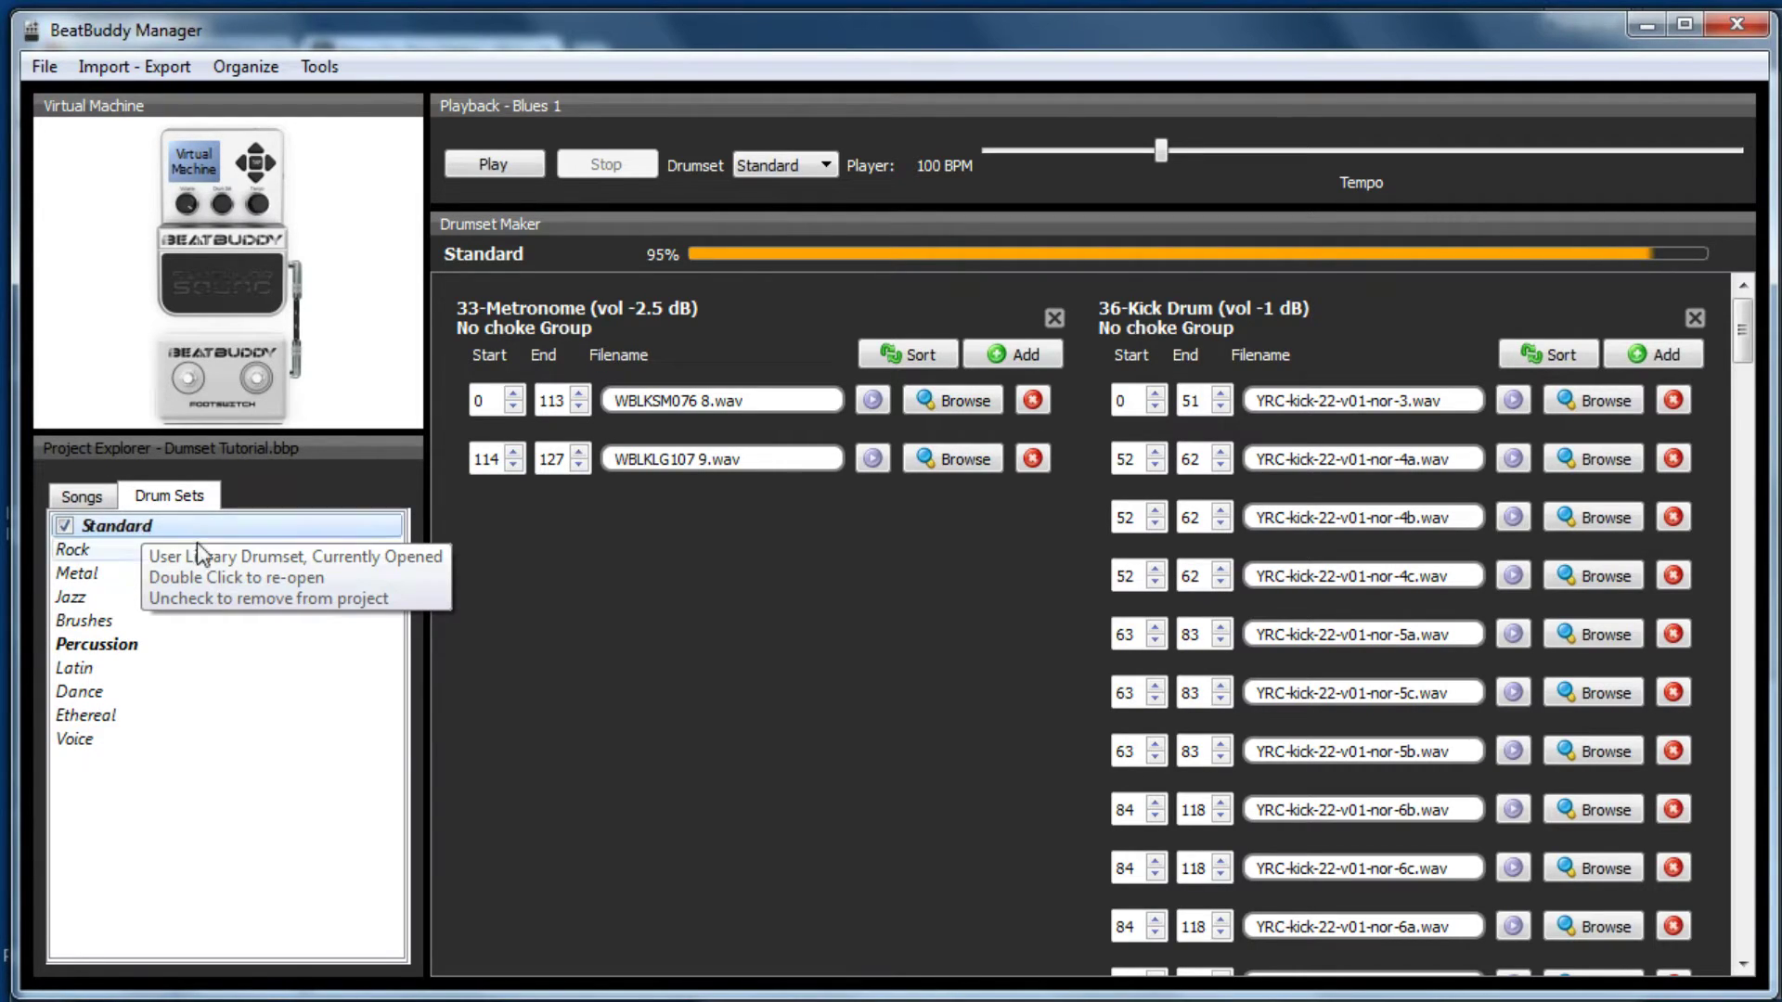
click(55, 67)
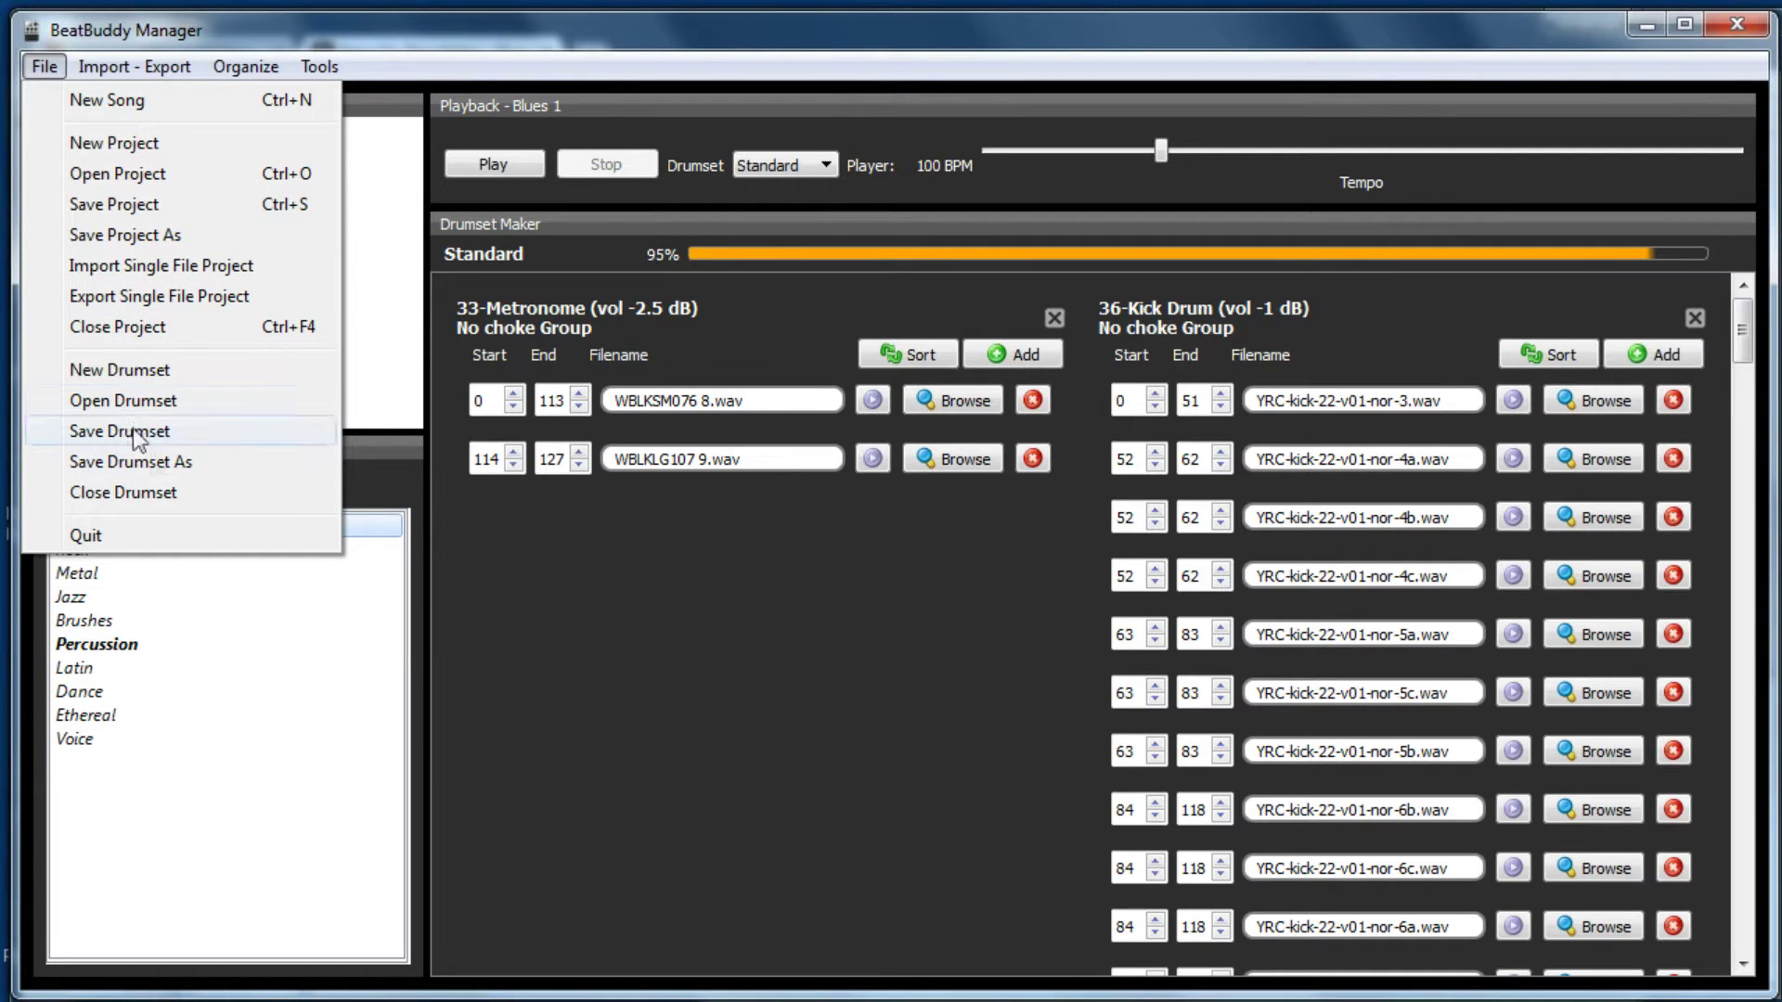
click(130, 461)
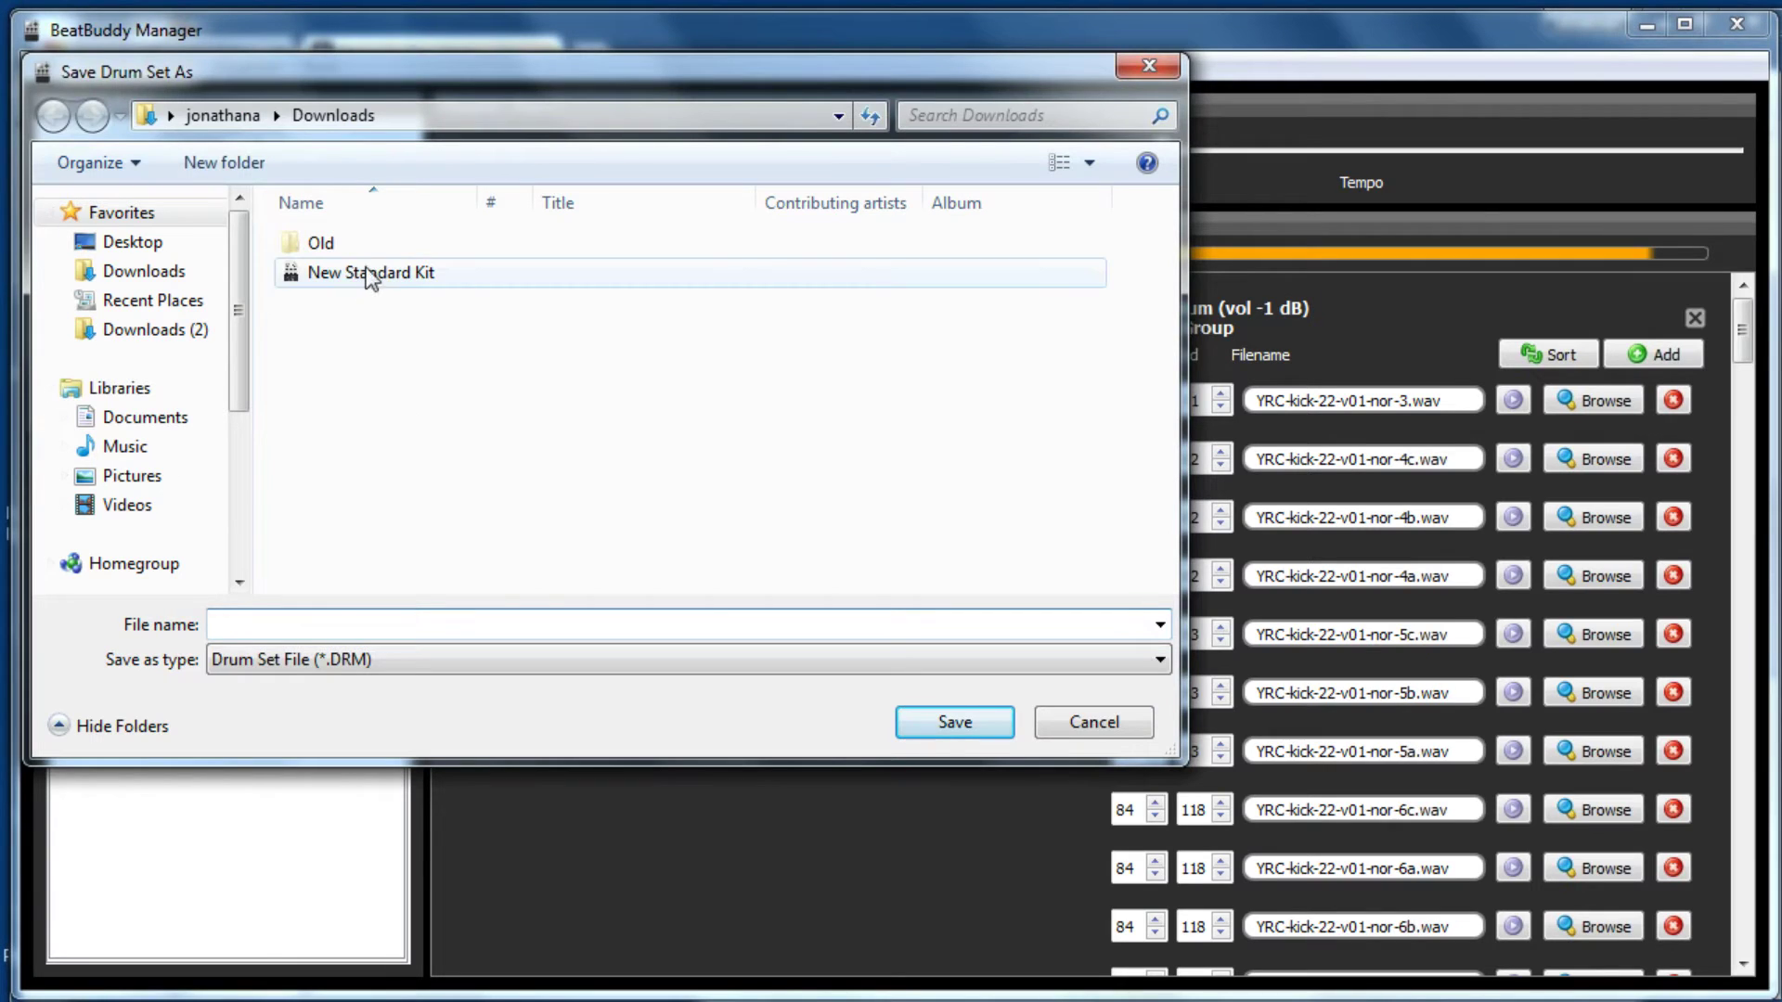
click(371, 273)
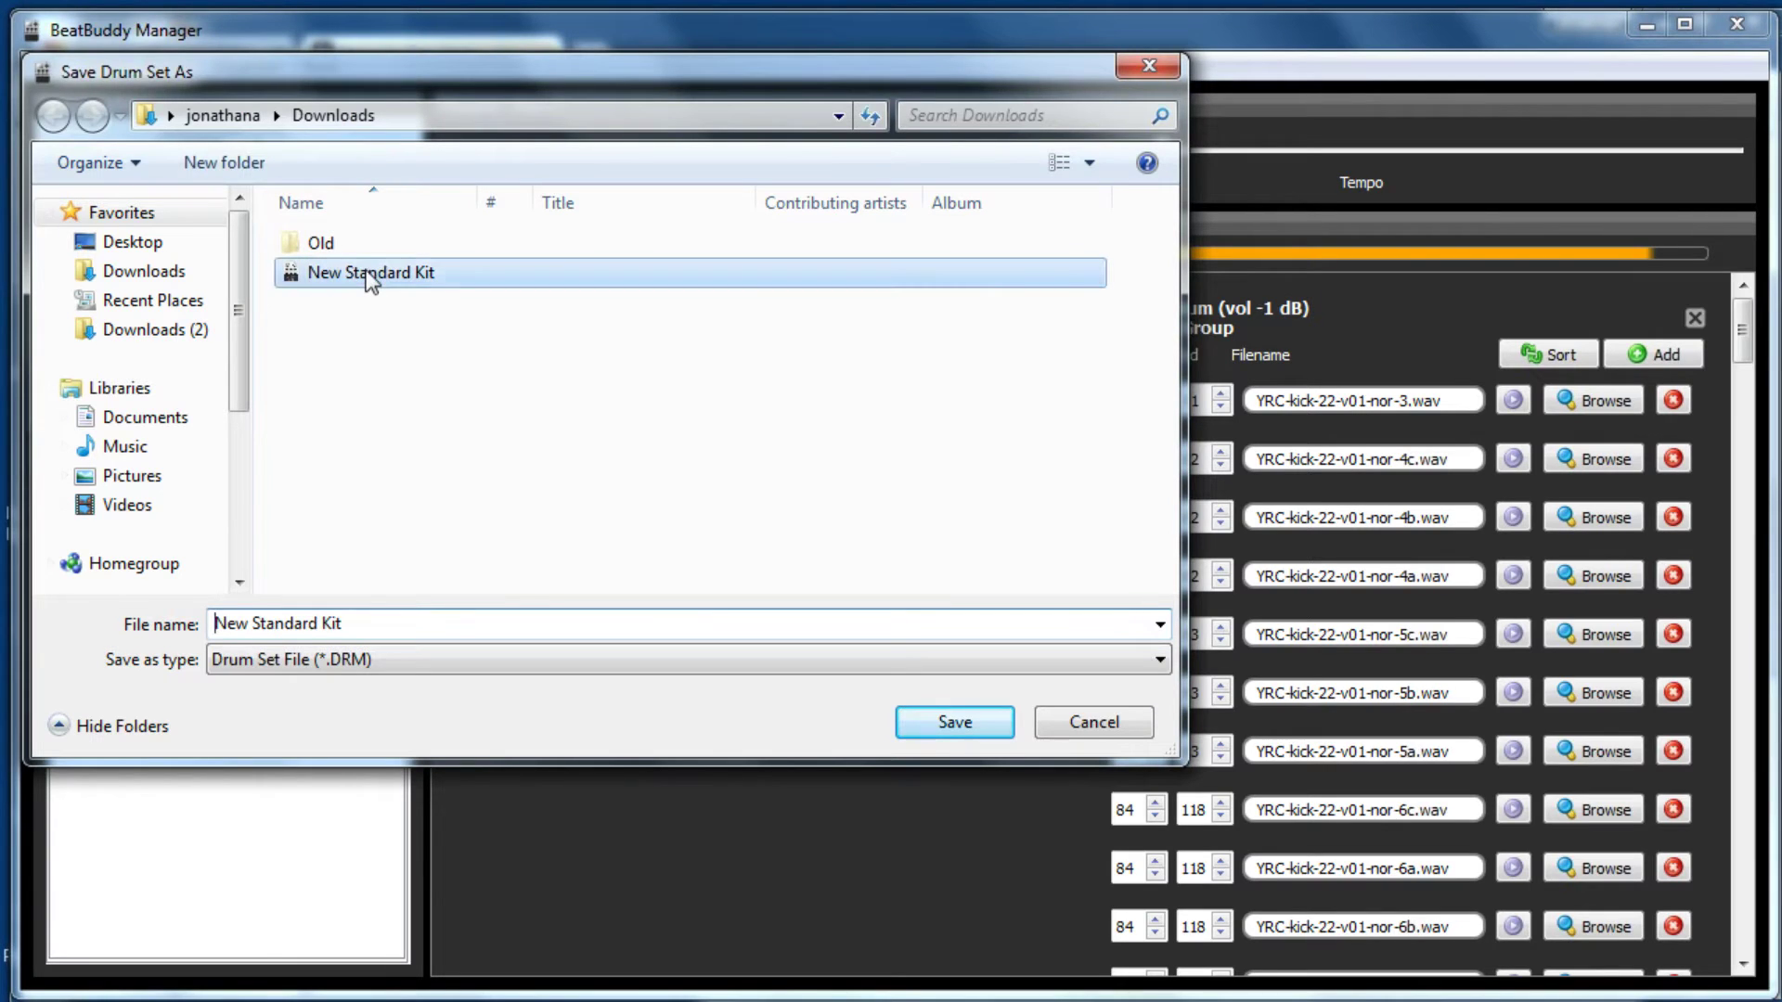
click(984, 721)
click(1255, 722)
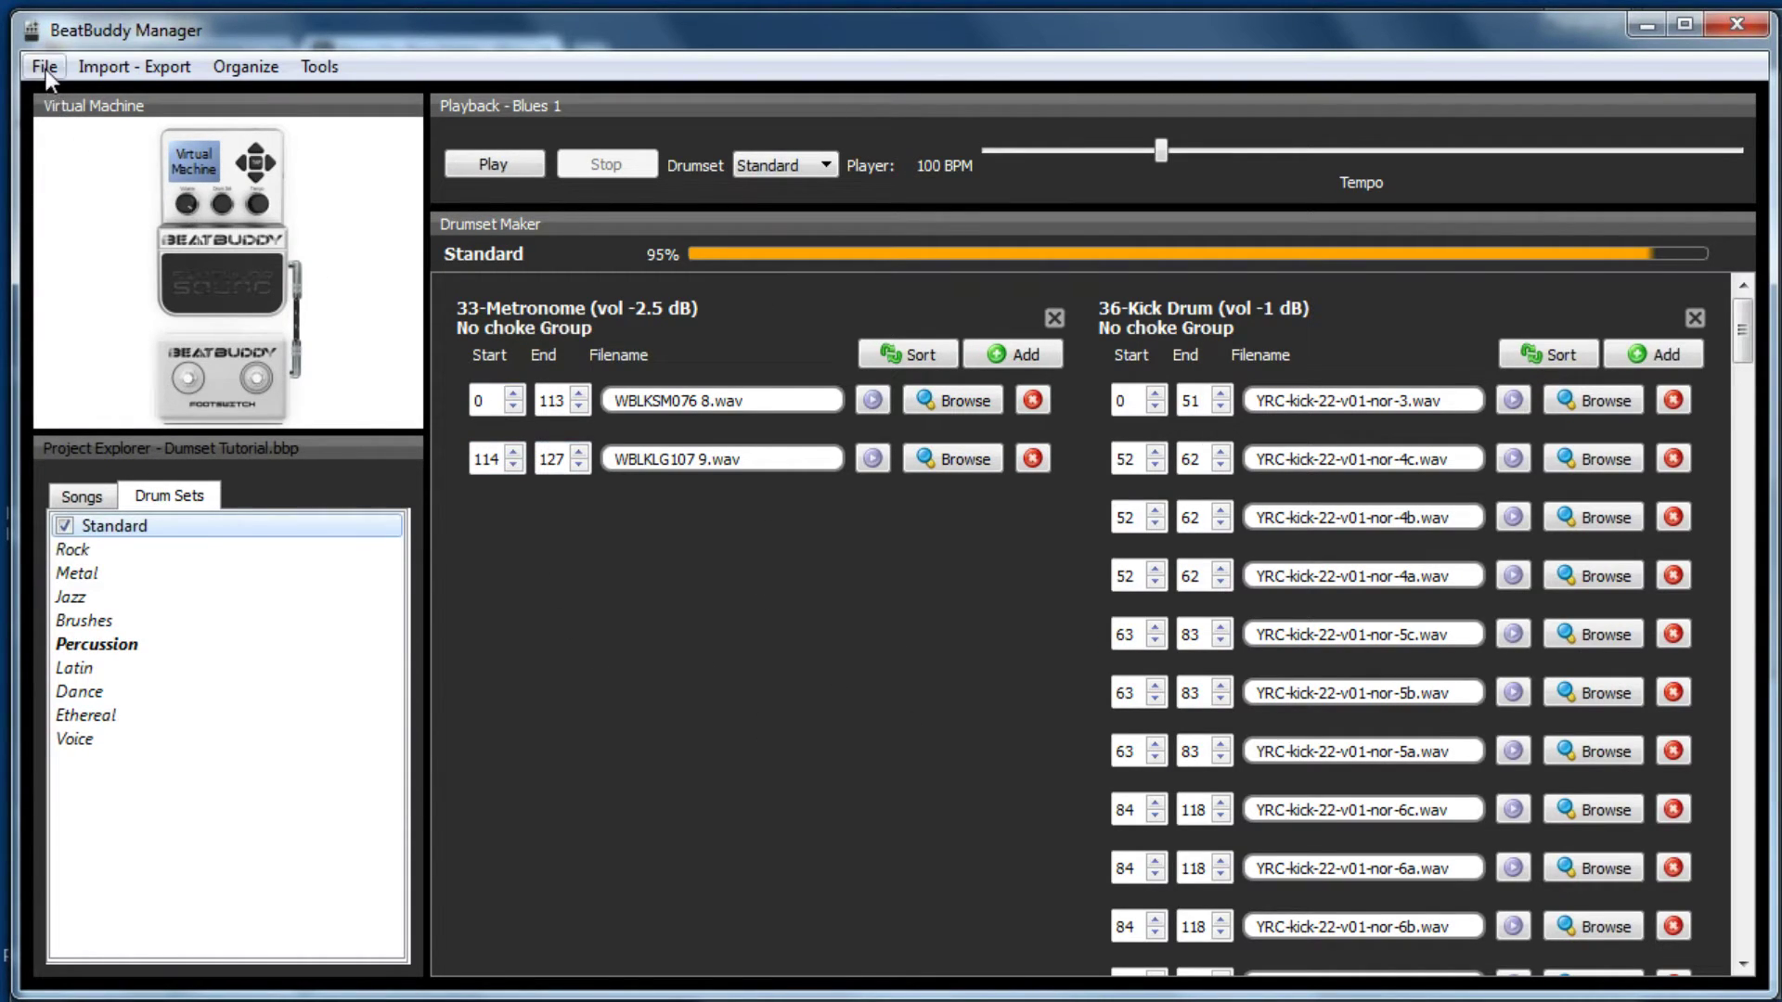
Import the New Standard Kit drum set file and select the resulting Standard(1) entry.
click(113, 67)
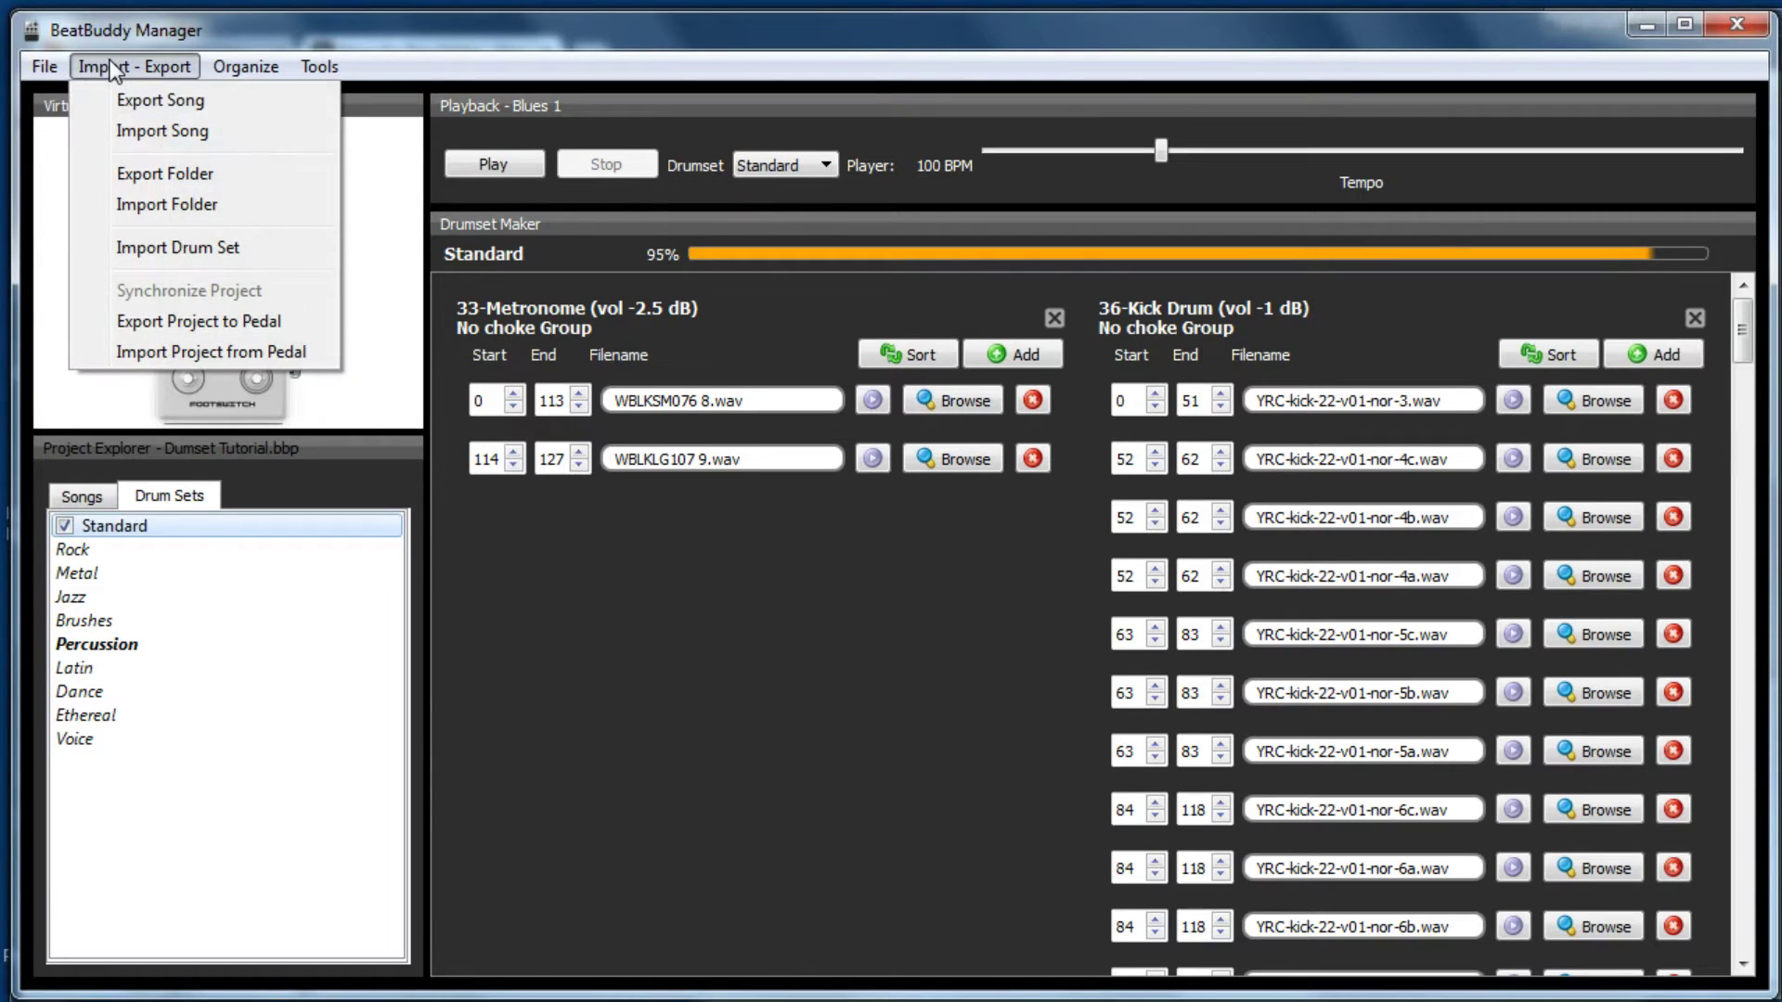
click(215, 246)
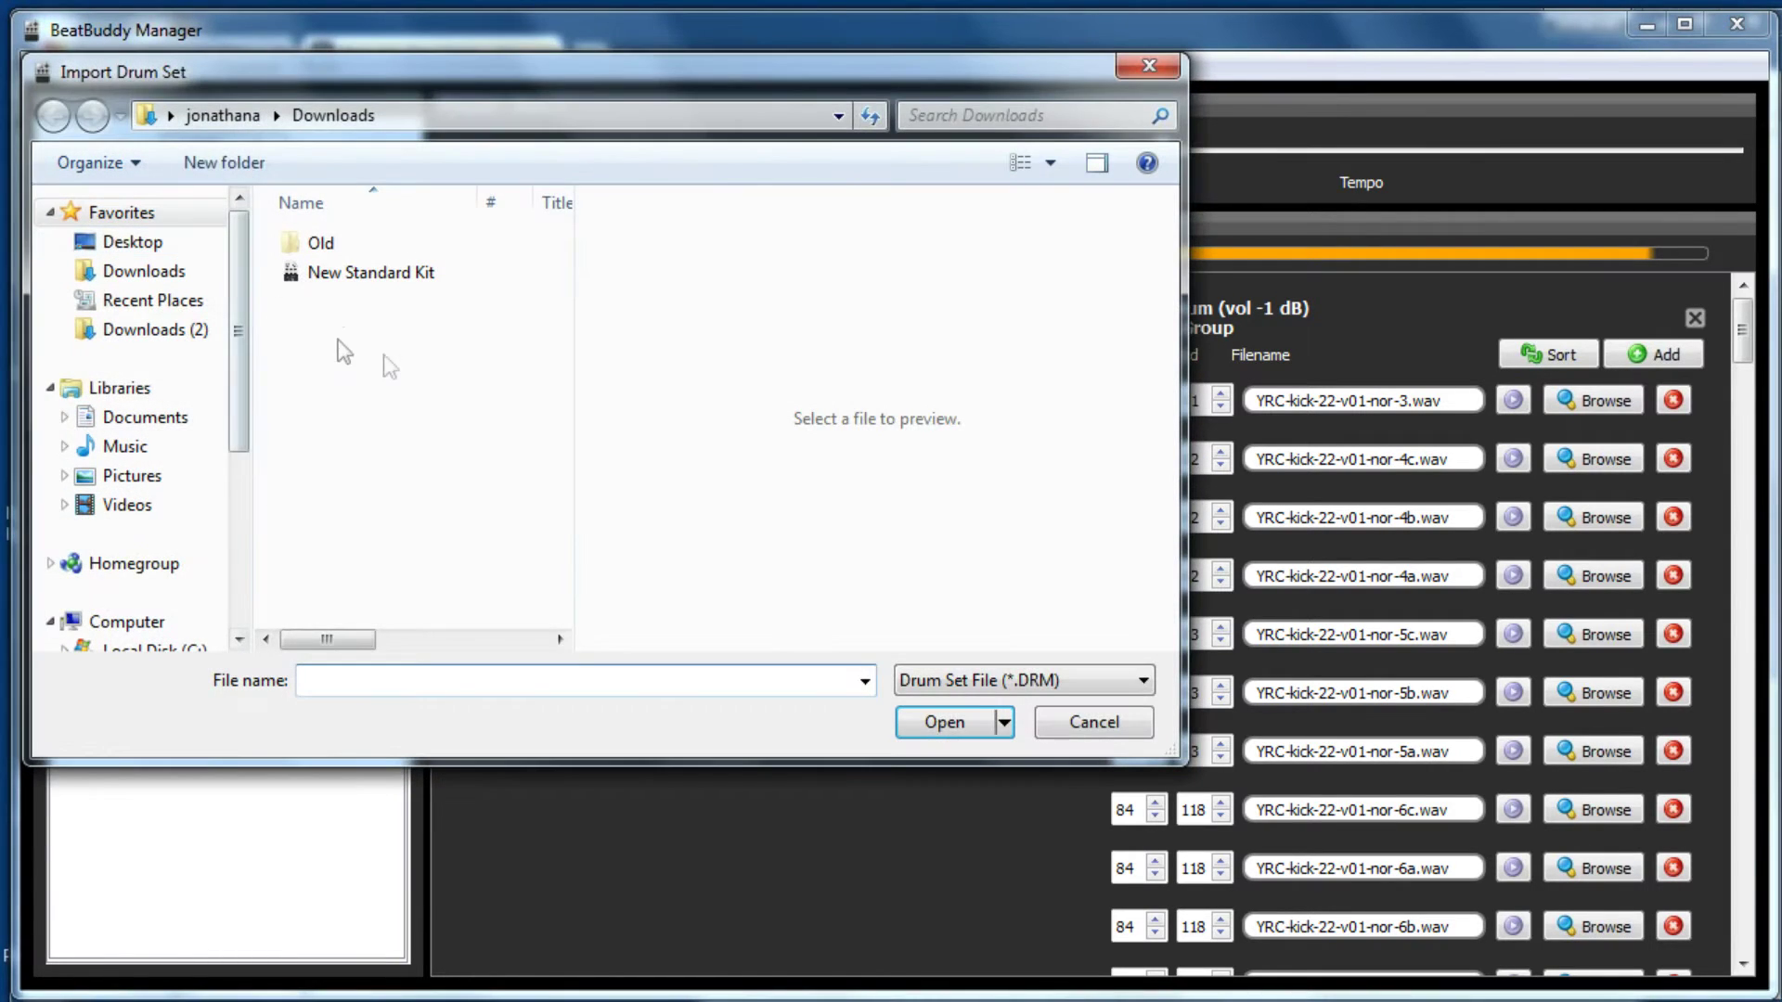
click(375, 273)
click(932, 720)
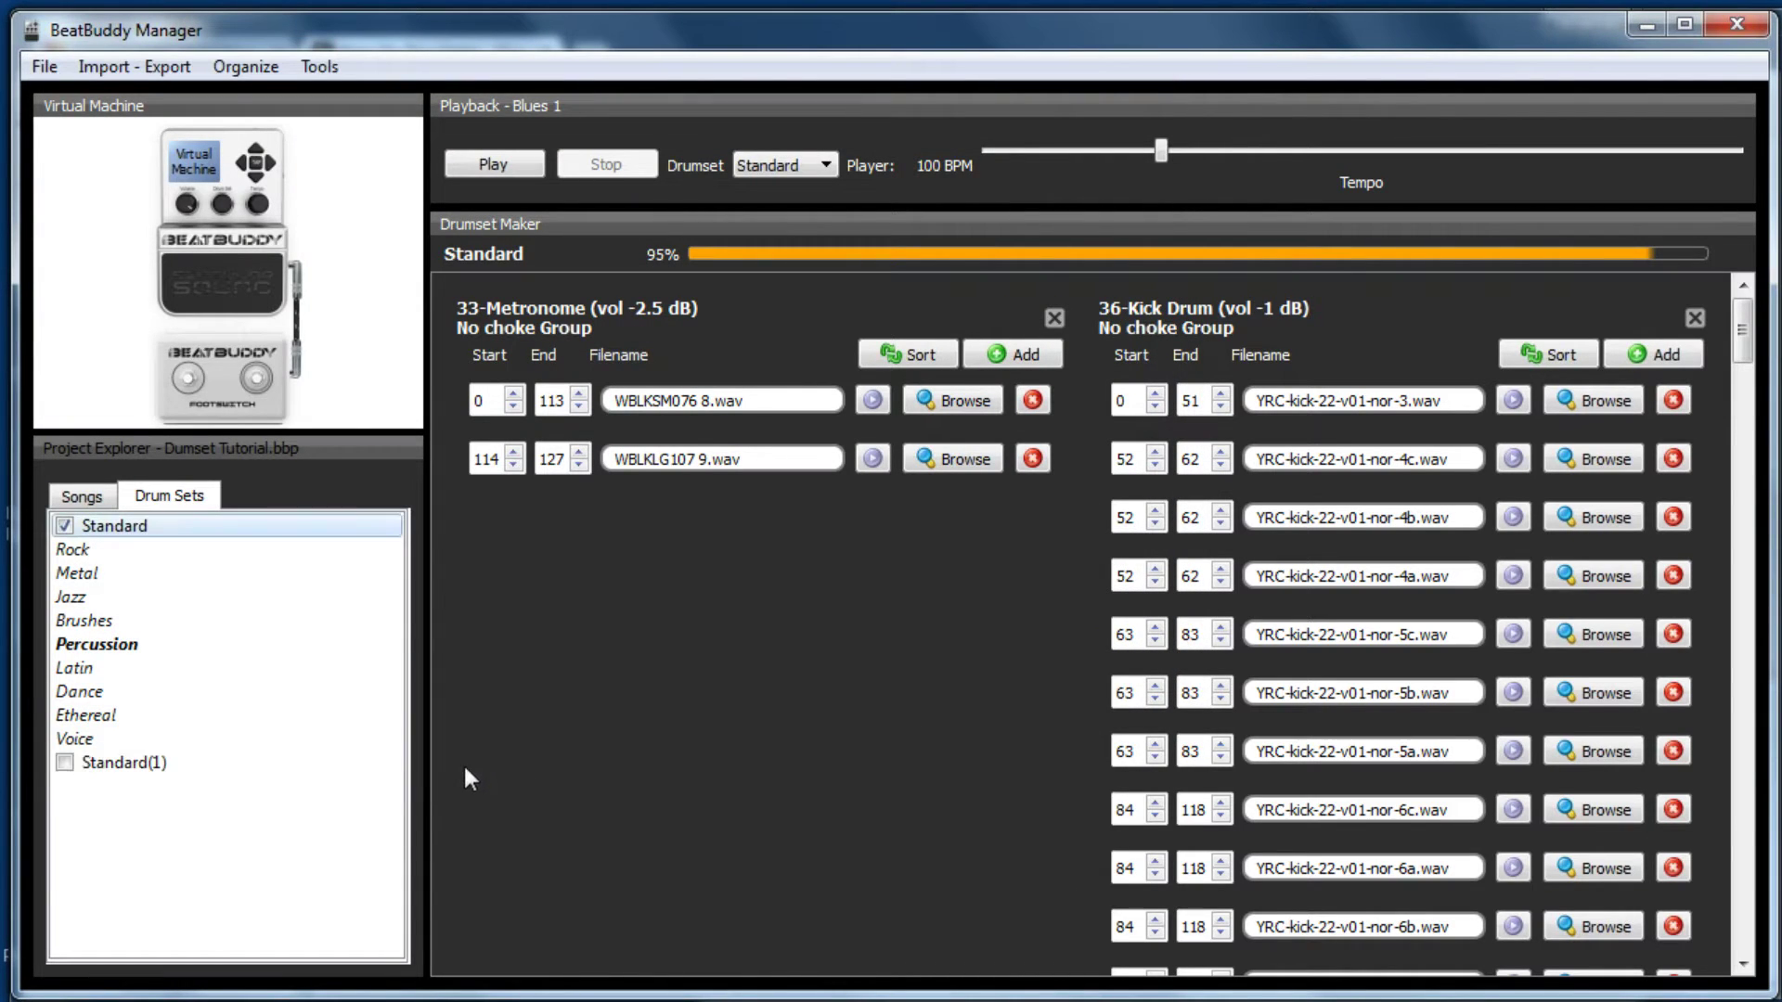
click(129, 773)
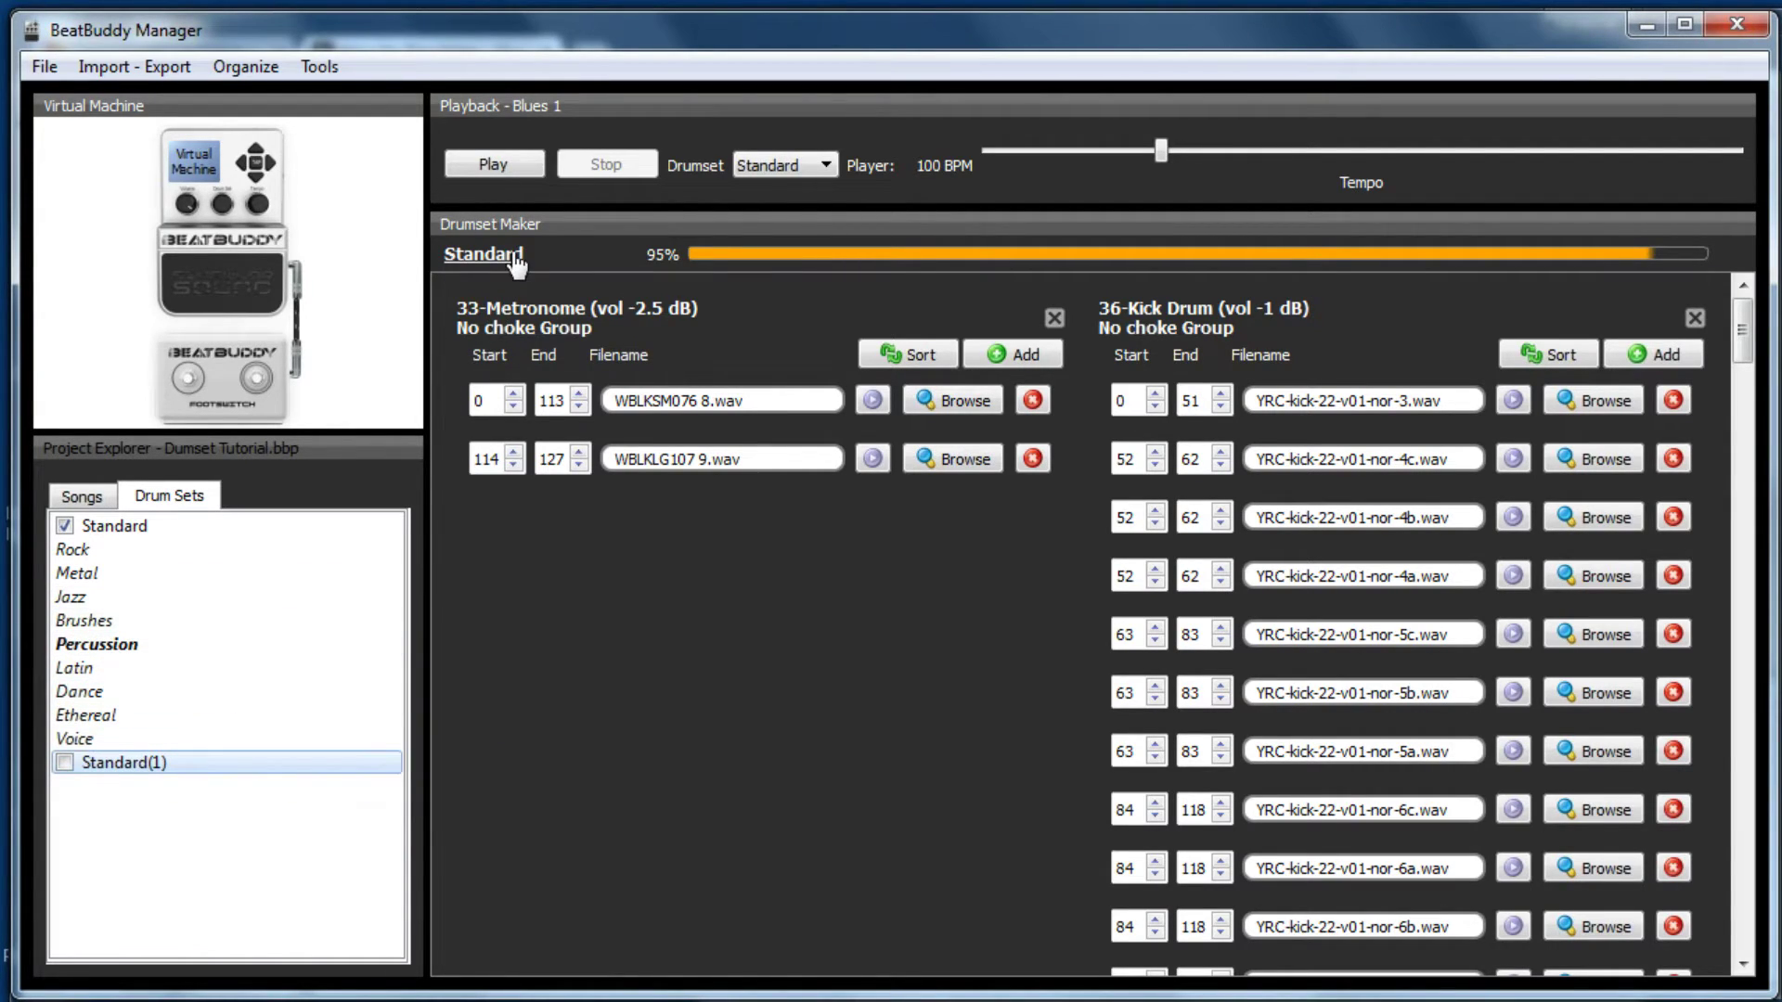
Open Standard(1), change its name to 'New Standard Kit', then reload and save it.
double_click(167, 761)
click(940, 550)
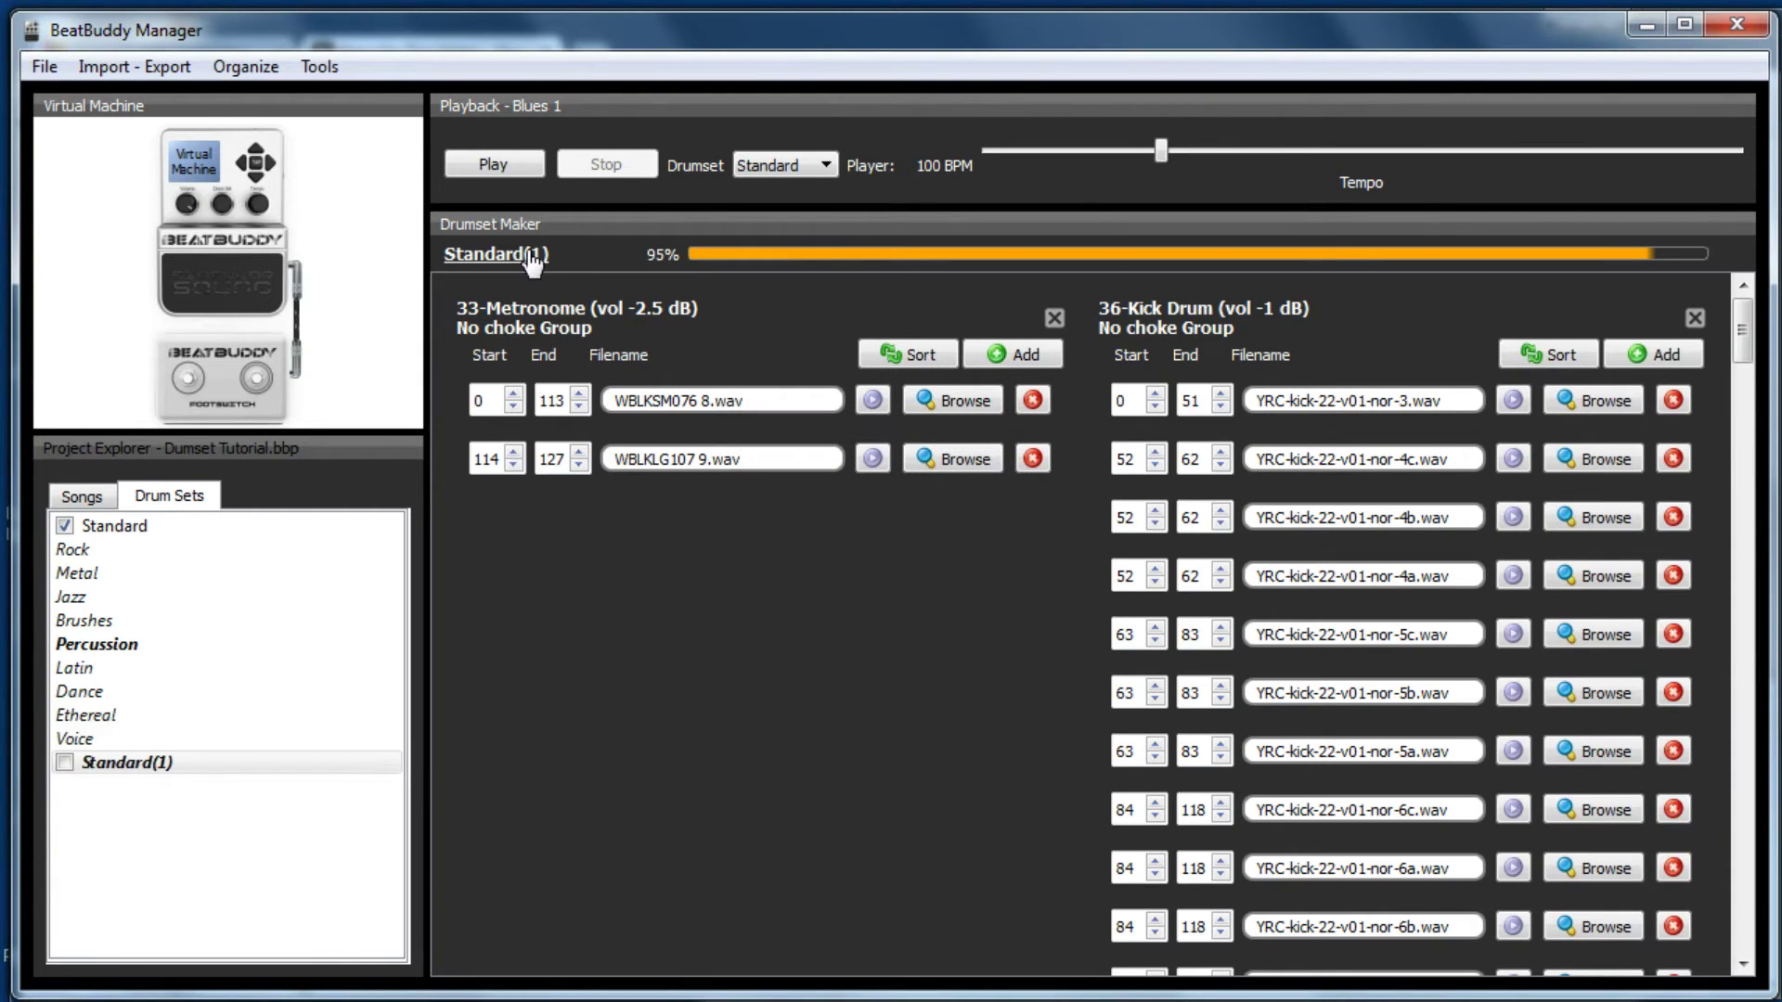
click(531, 263)
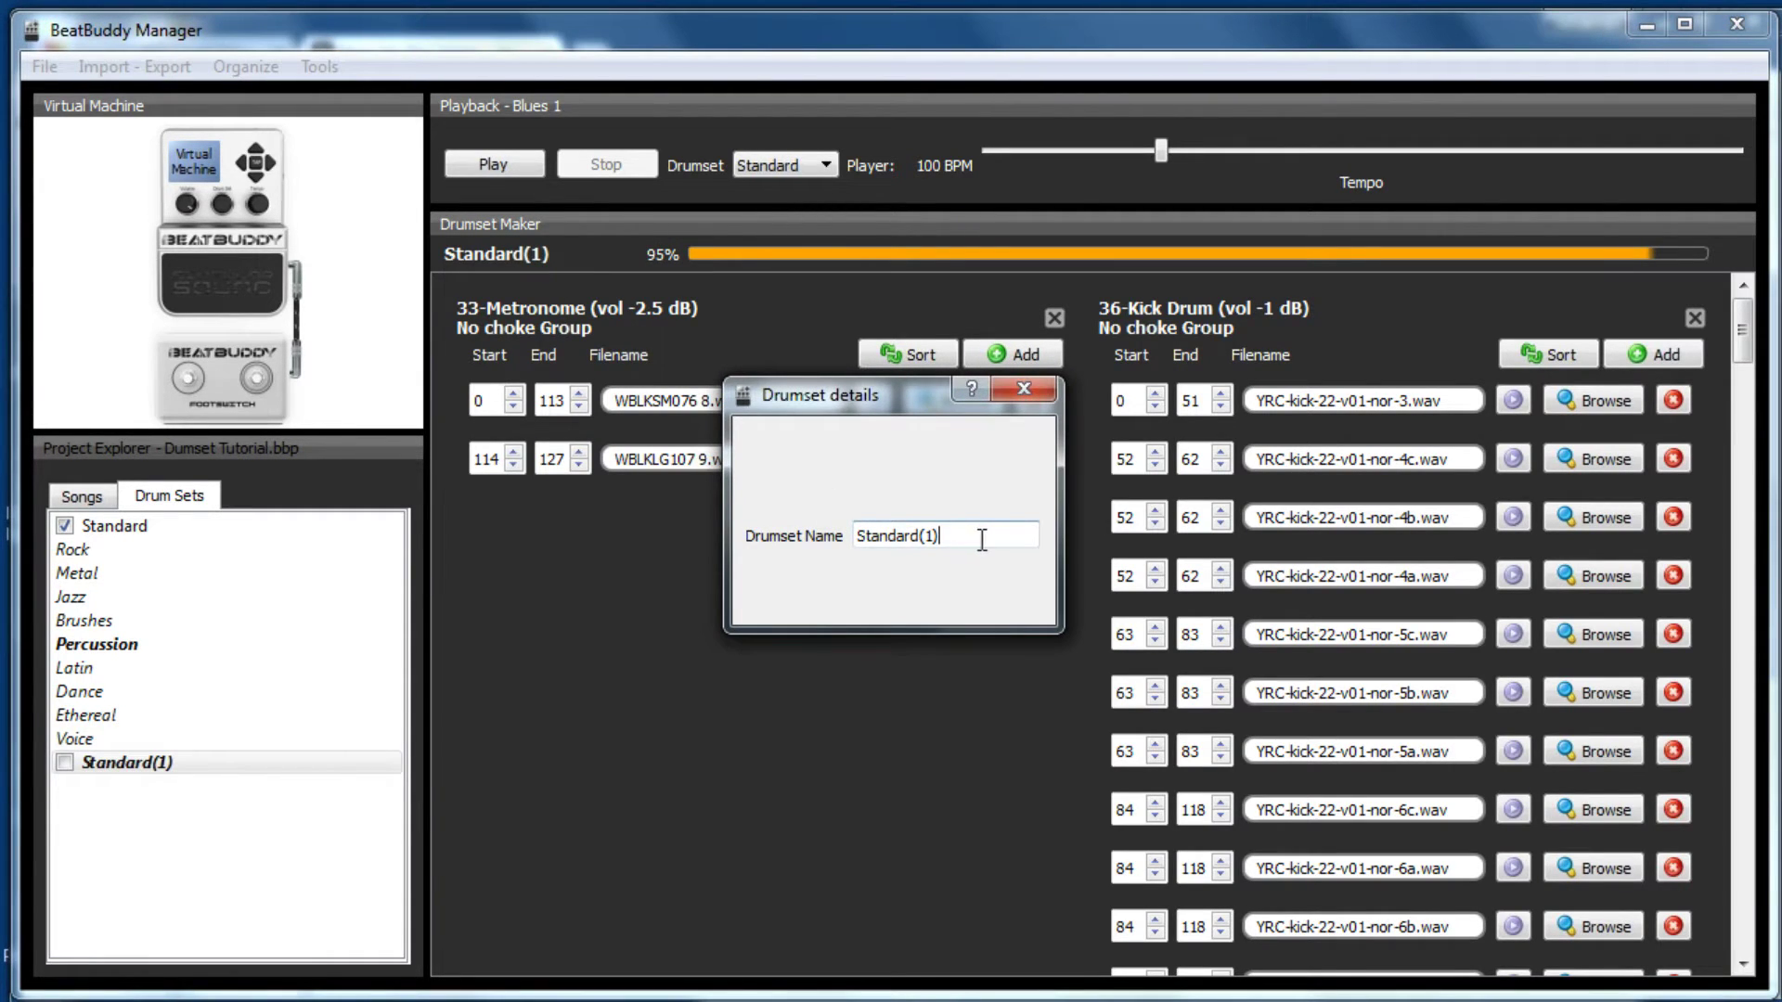
key(BackSpace)
key(BackSpace)
key(BackSpace)
key(BackSpace)
key(BackSpace)
key(BackSpace)
key(BackSpace)
key(BackSpace)
key(BackSpace)
key(BackSpace)
key(BackSpace)
text(New Standard Kit)
key(Return)
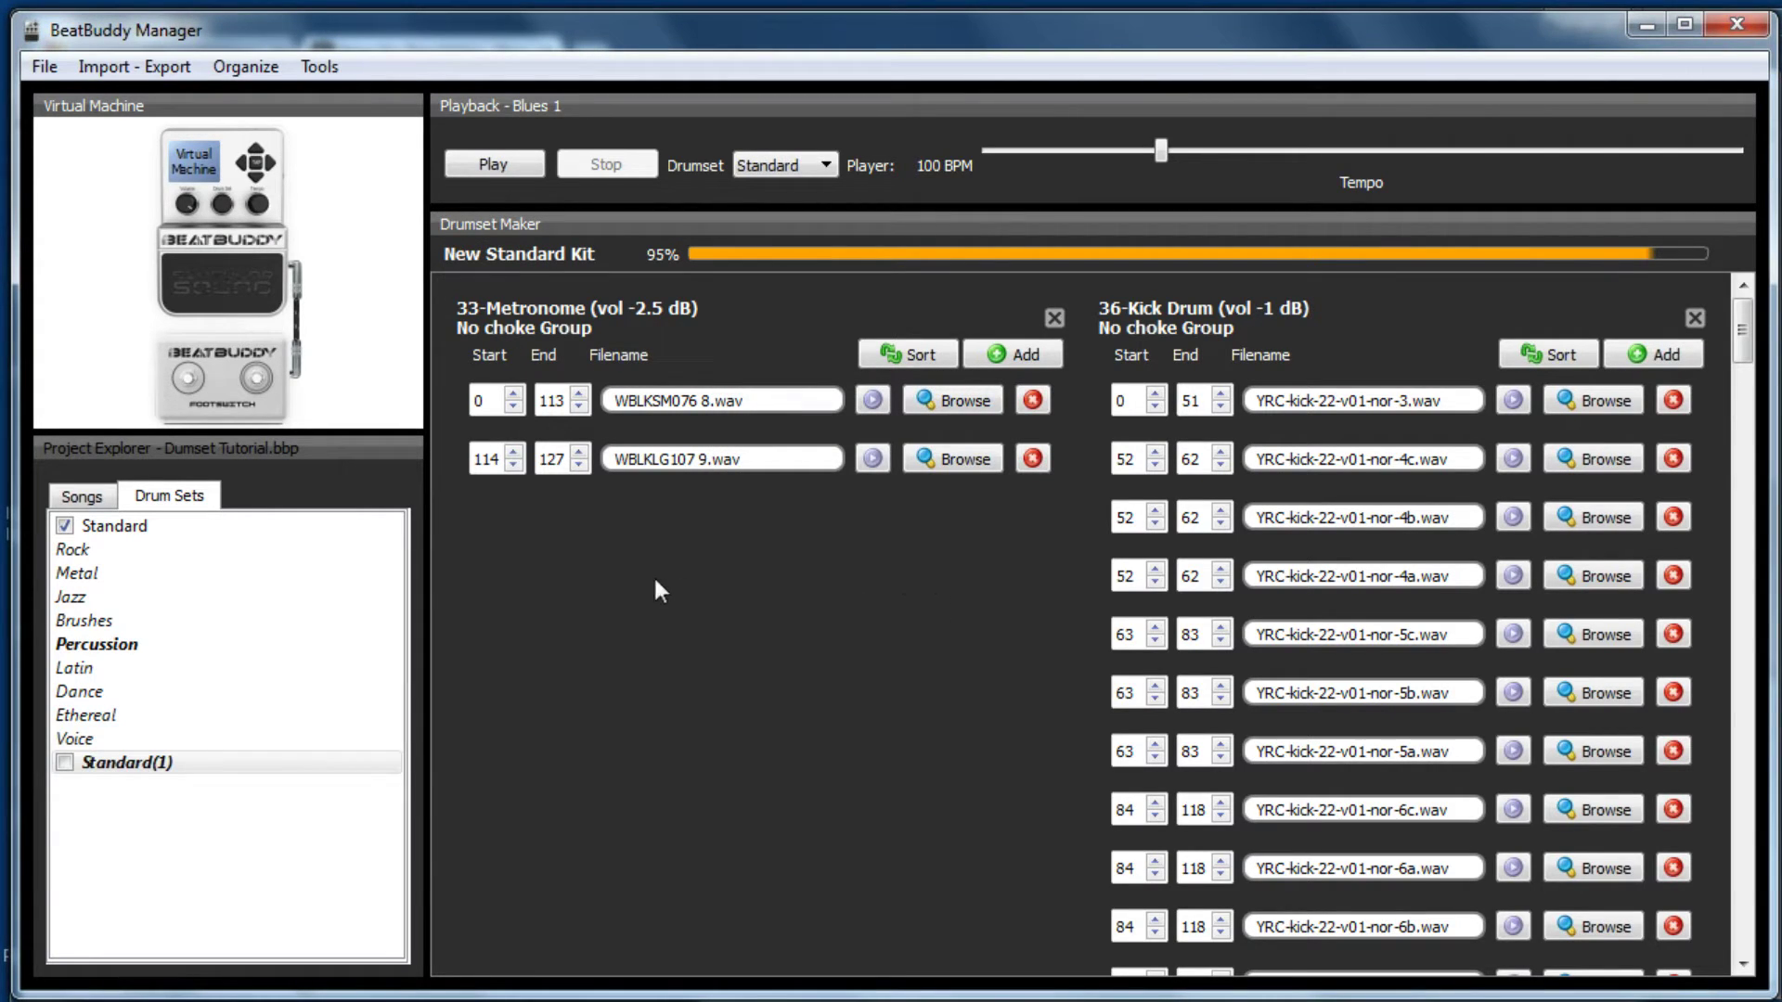
double_click(121, 766)
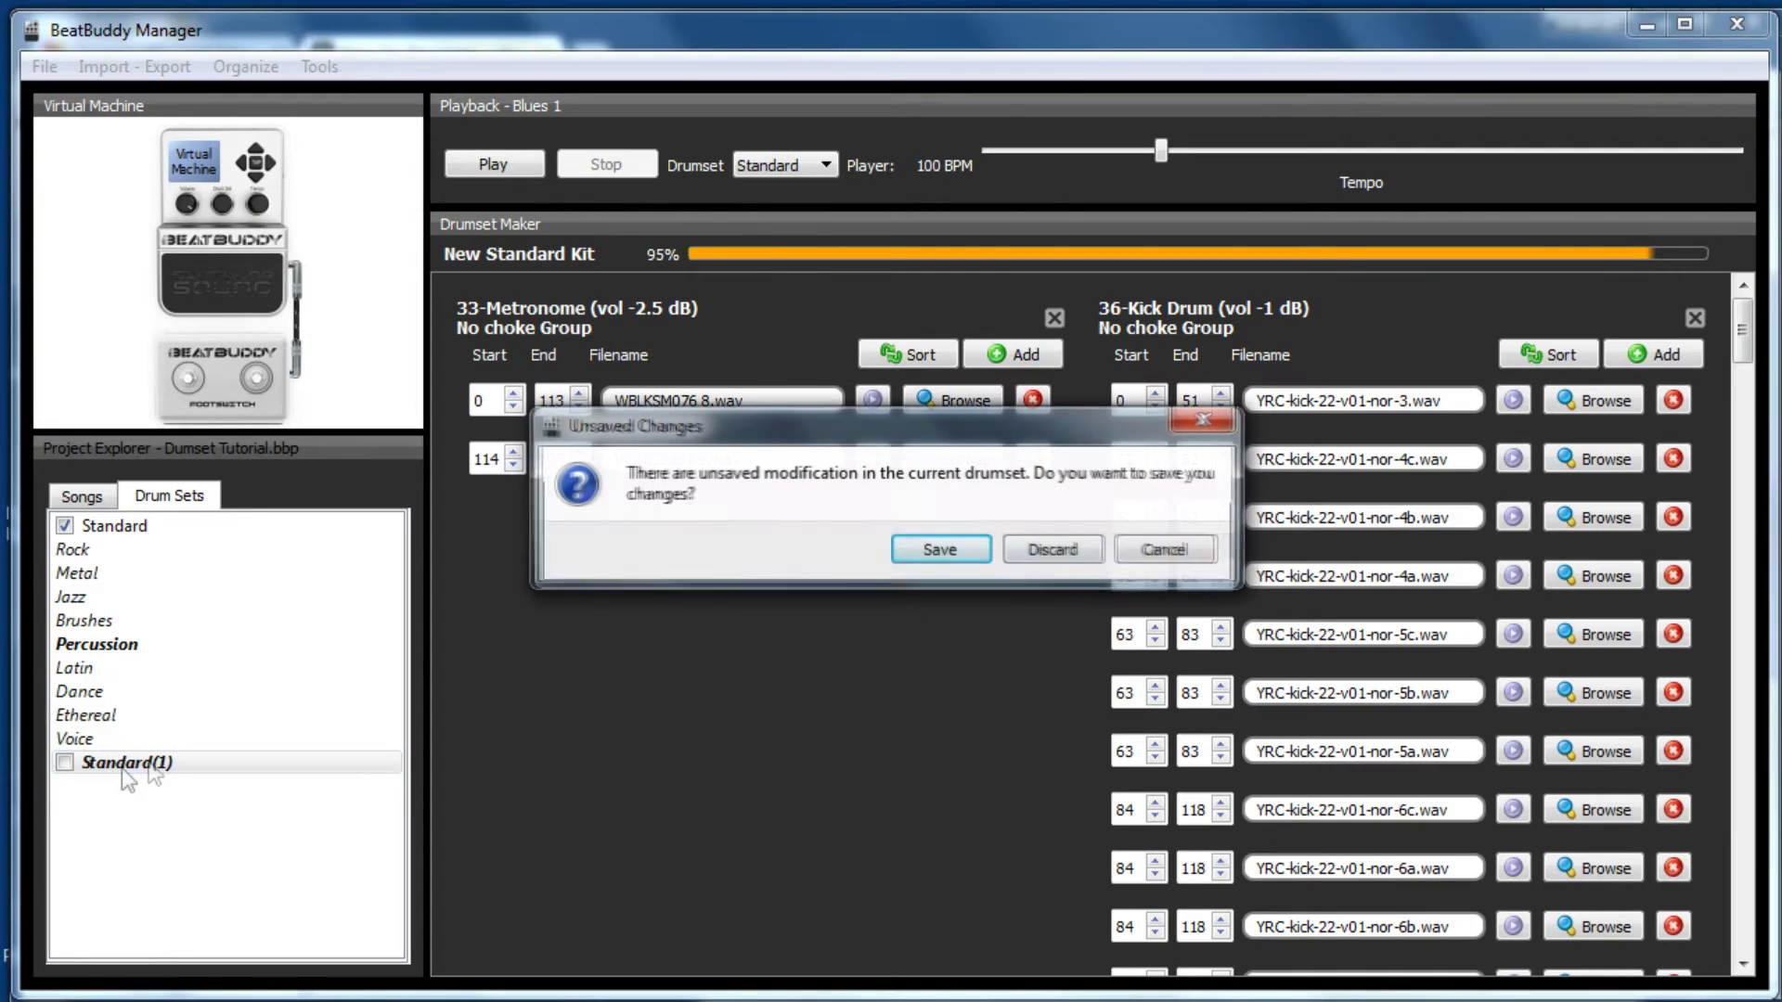
click(939, 556)
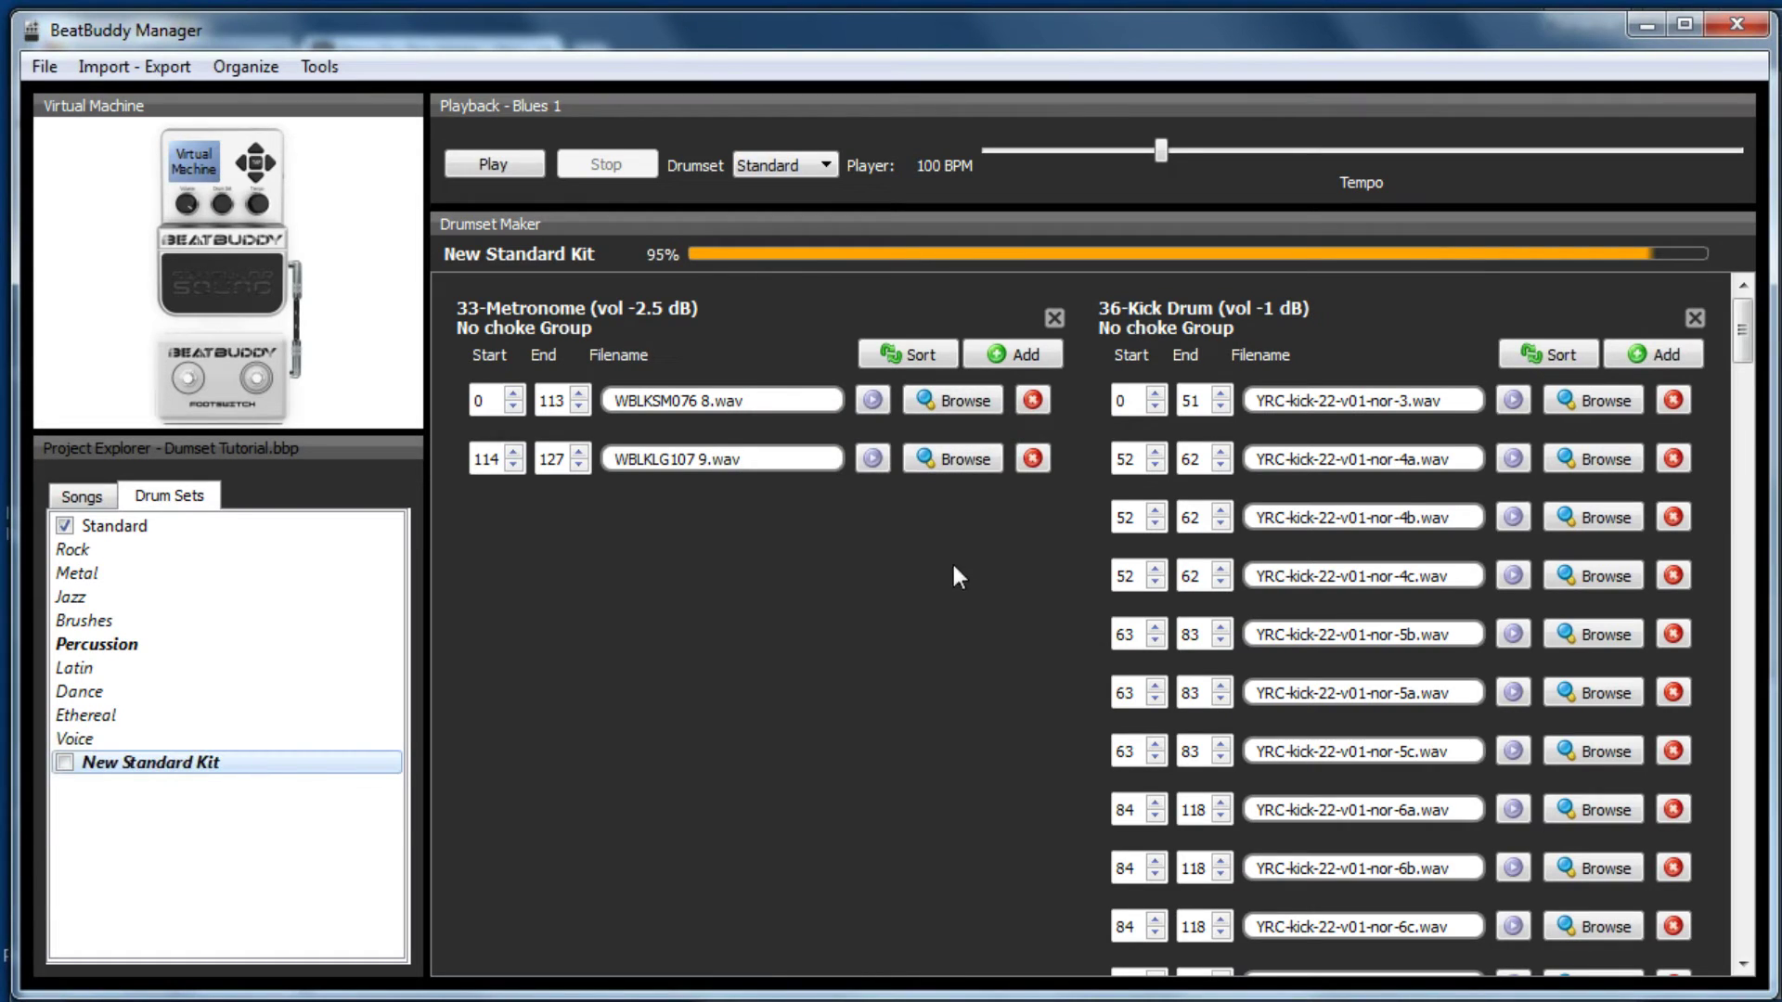
click(1155, 329)
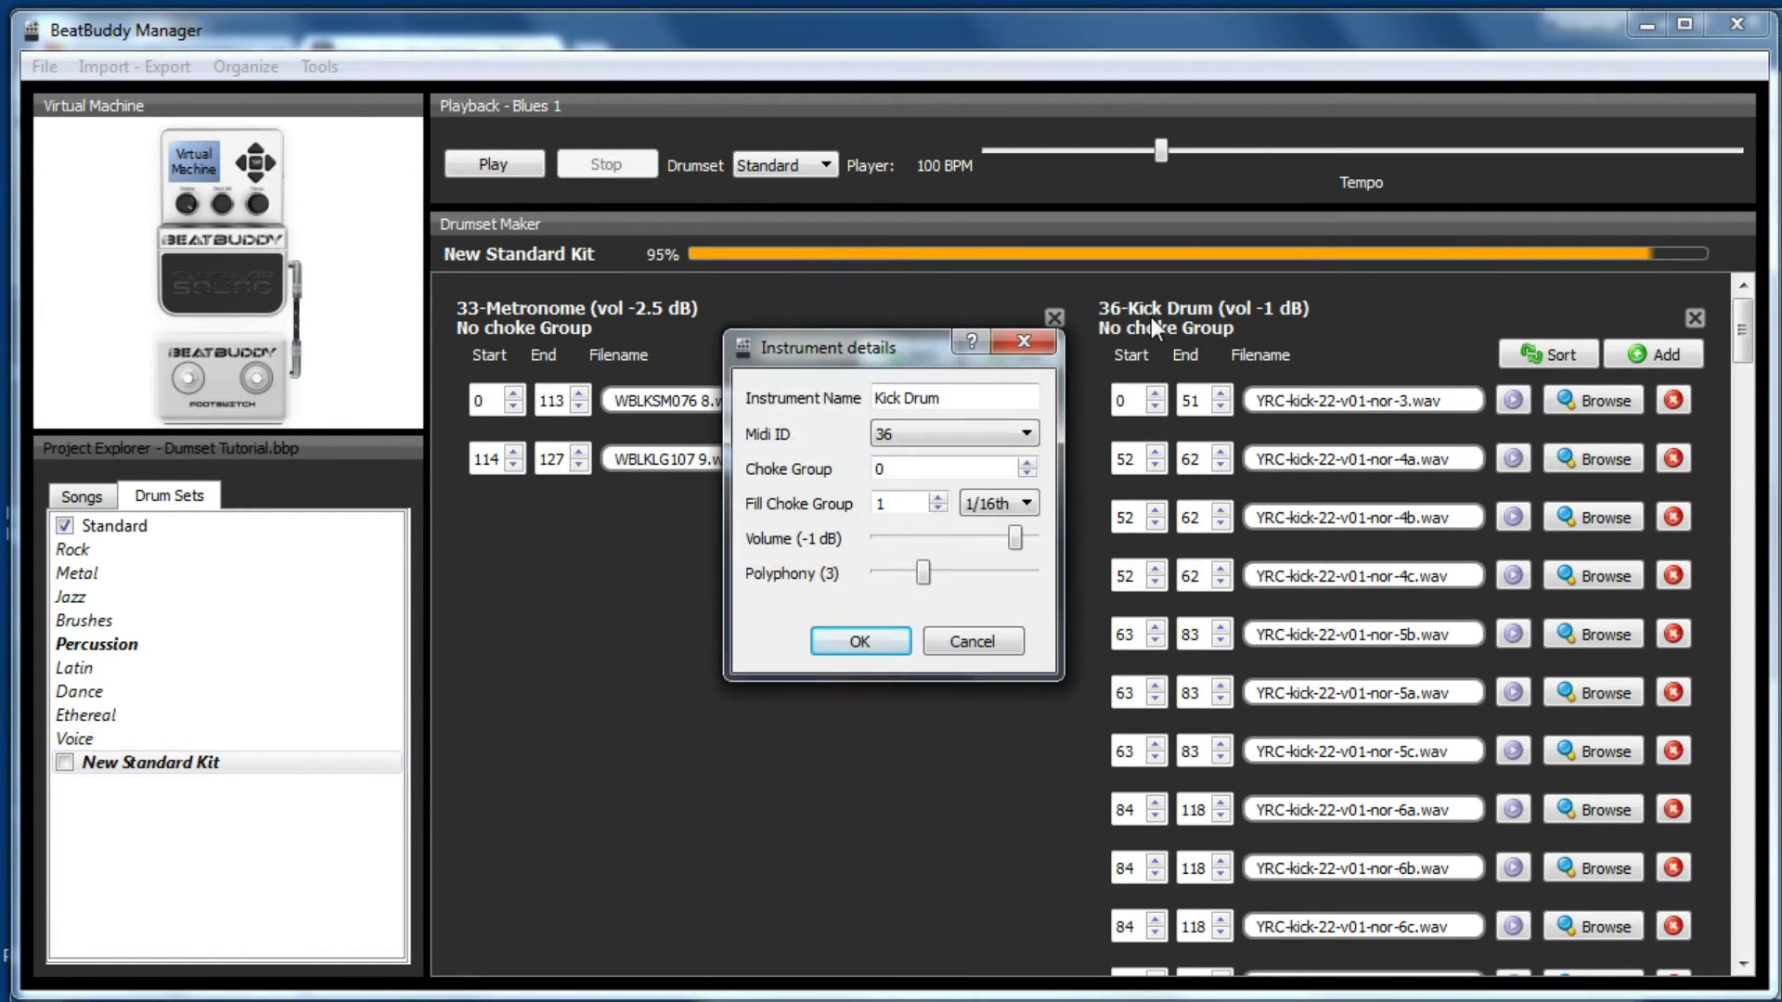
click(1025, 434)
click(965, 811)
click(968, 650)
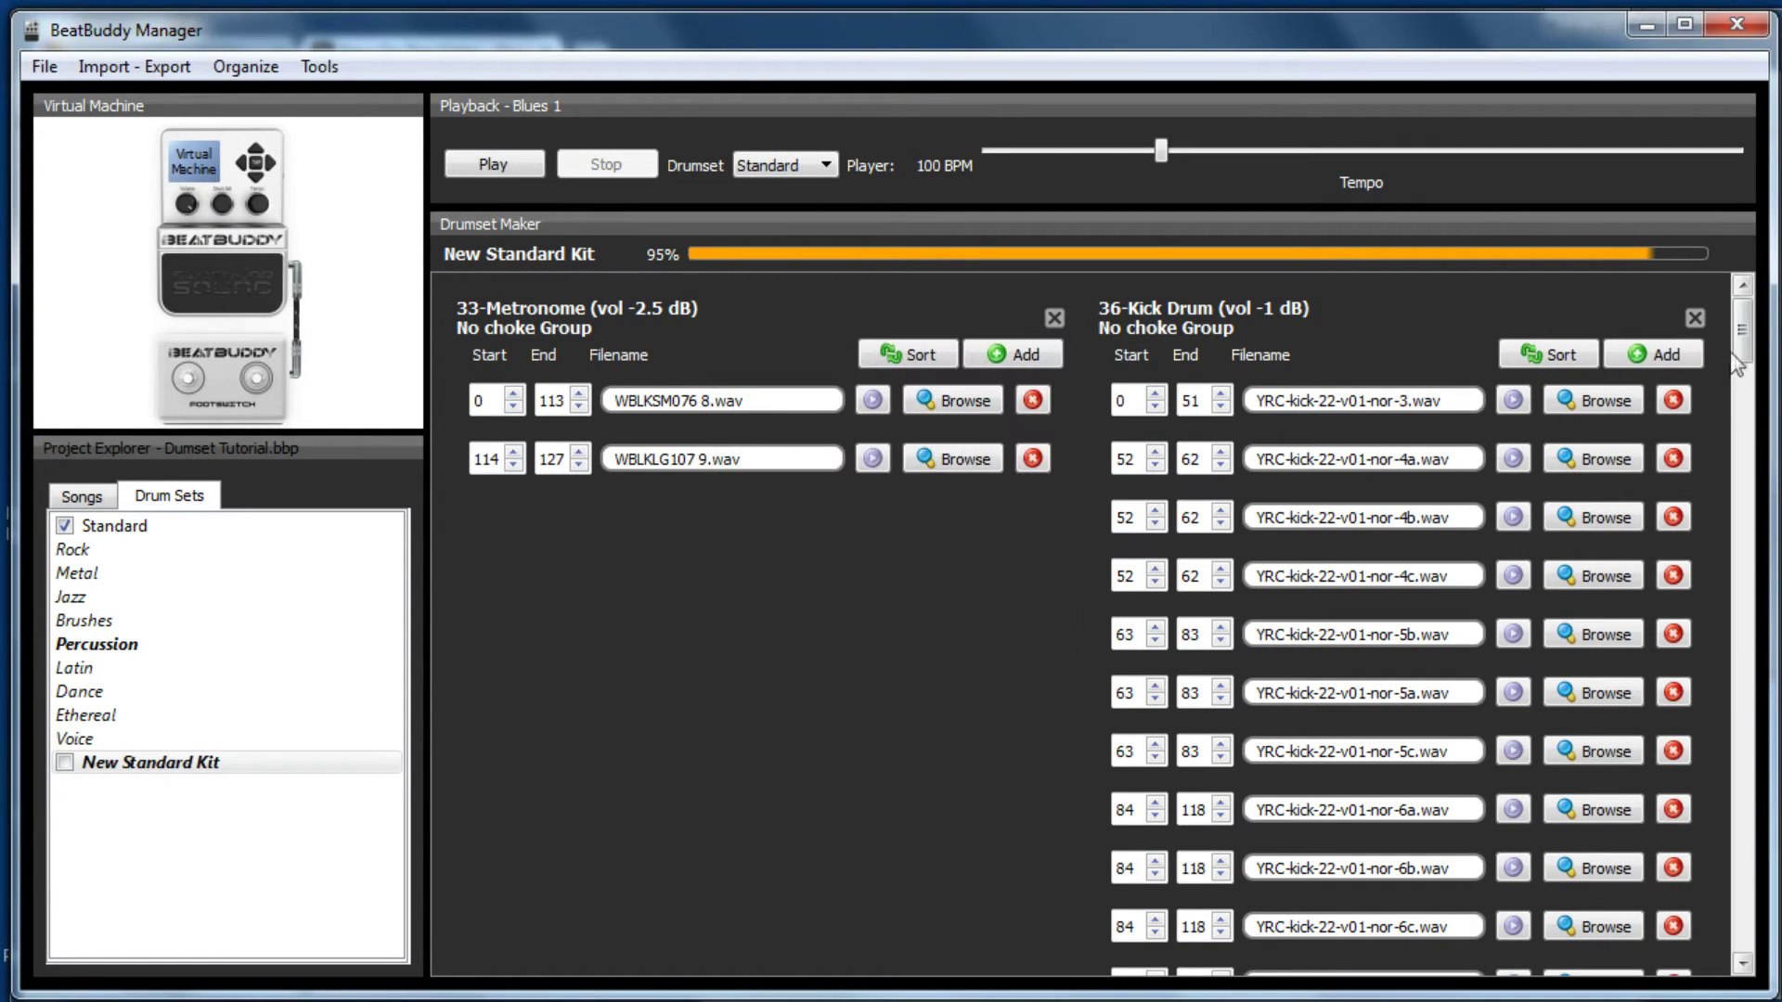
mouse_move(1743, 352)
mouse_down()
mouse_move(1752, 392)
mouse_move(1763, 330)
mouse_up()
Add a blank 0-Instrument to New Standard Kit and scroll Drumset Maker down to show it.
click(1503, 366)
click(236, 69)
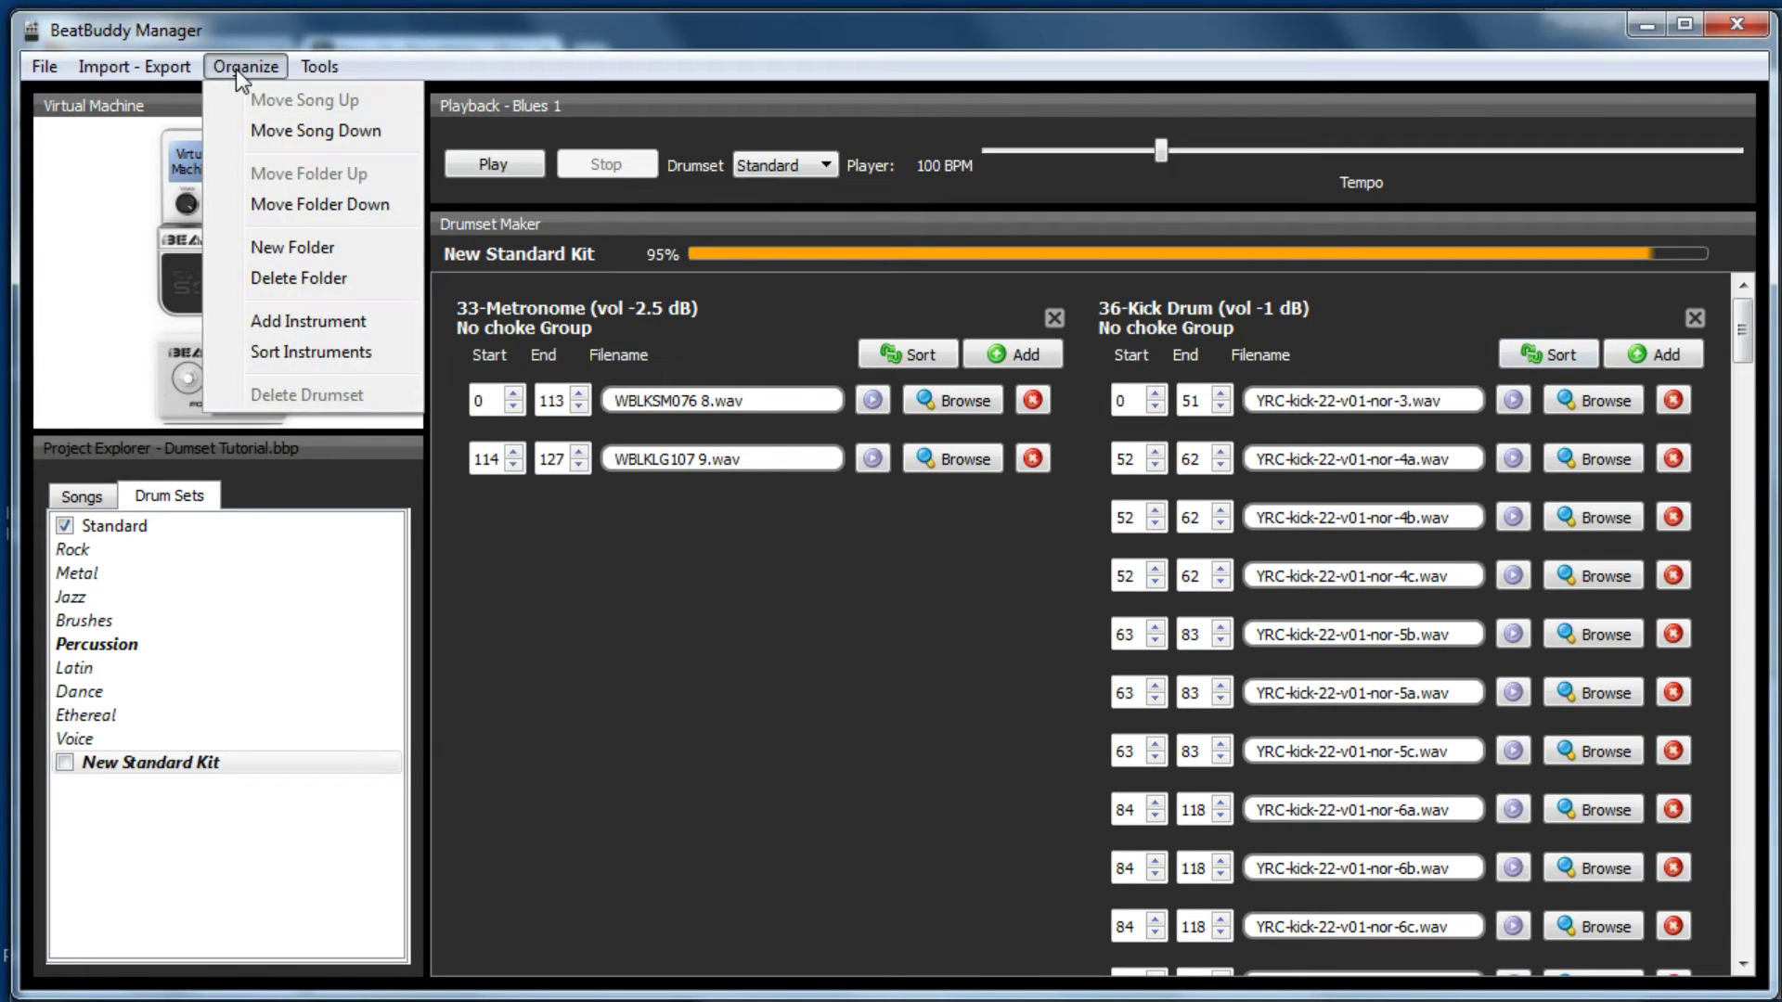
click(313, 322)
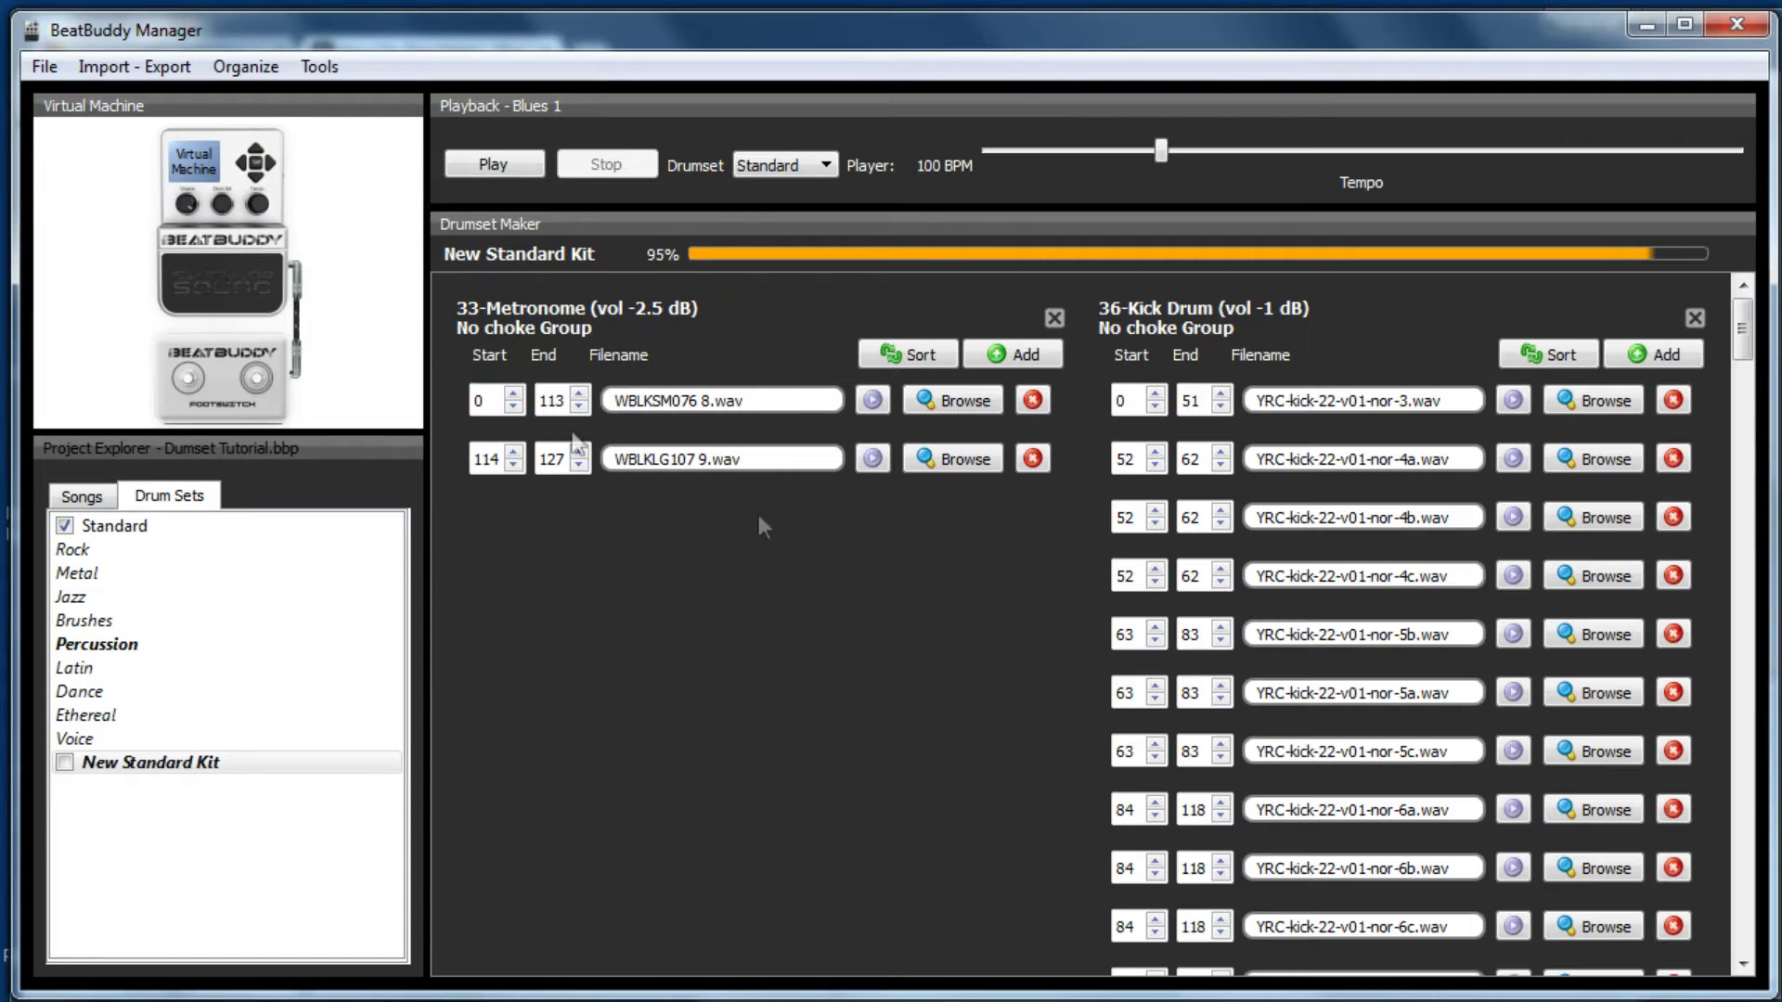
drag(1741, 339, 1744, 357)
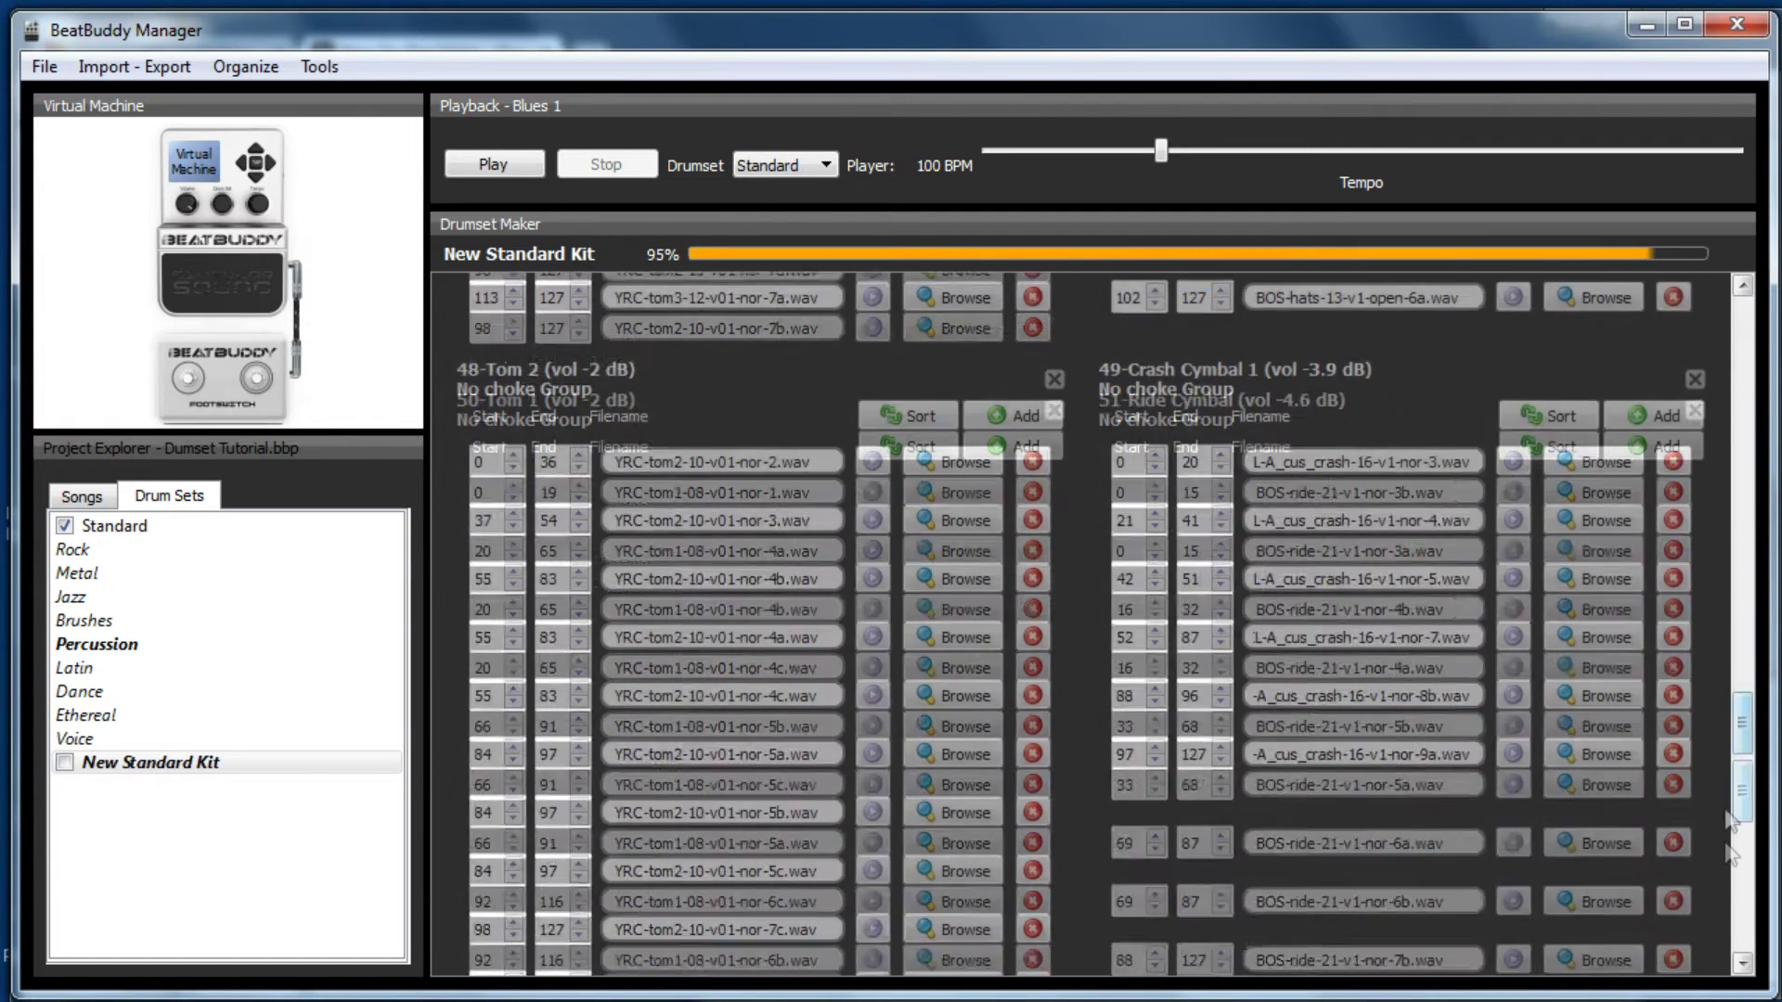
drag(1728, 846, 1743, 939)
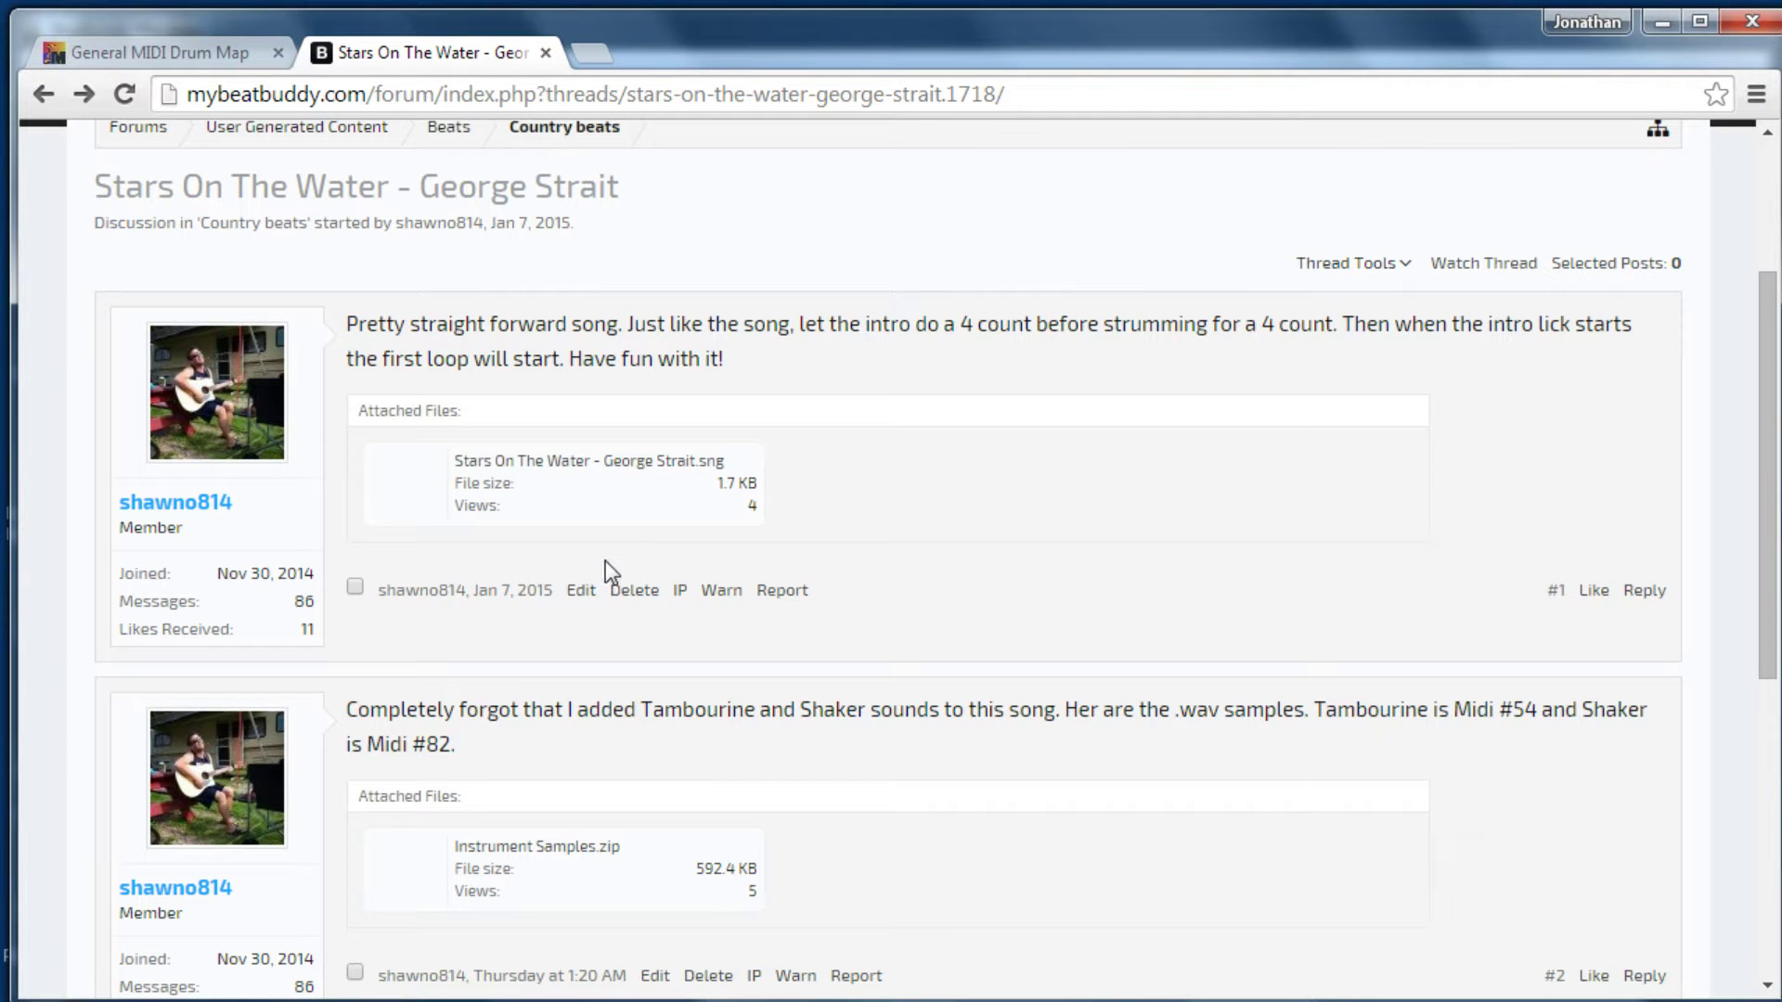
Download the Stars On The Water .sng file and the Instrument Samples.zip attachment from the thread.
scroll(769, 566, up, 3)
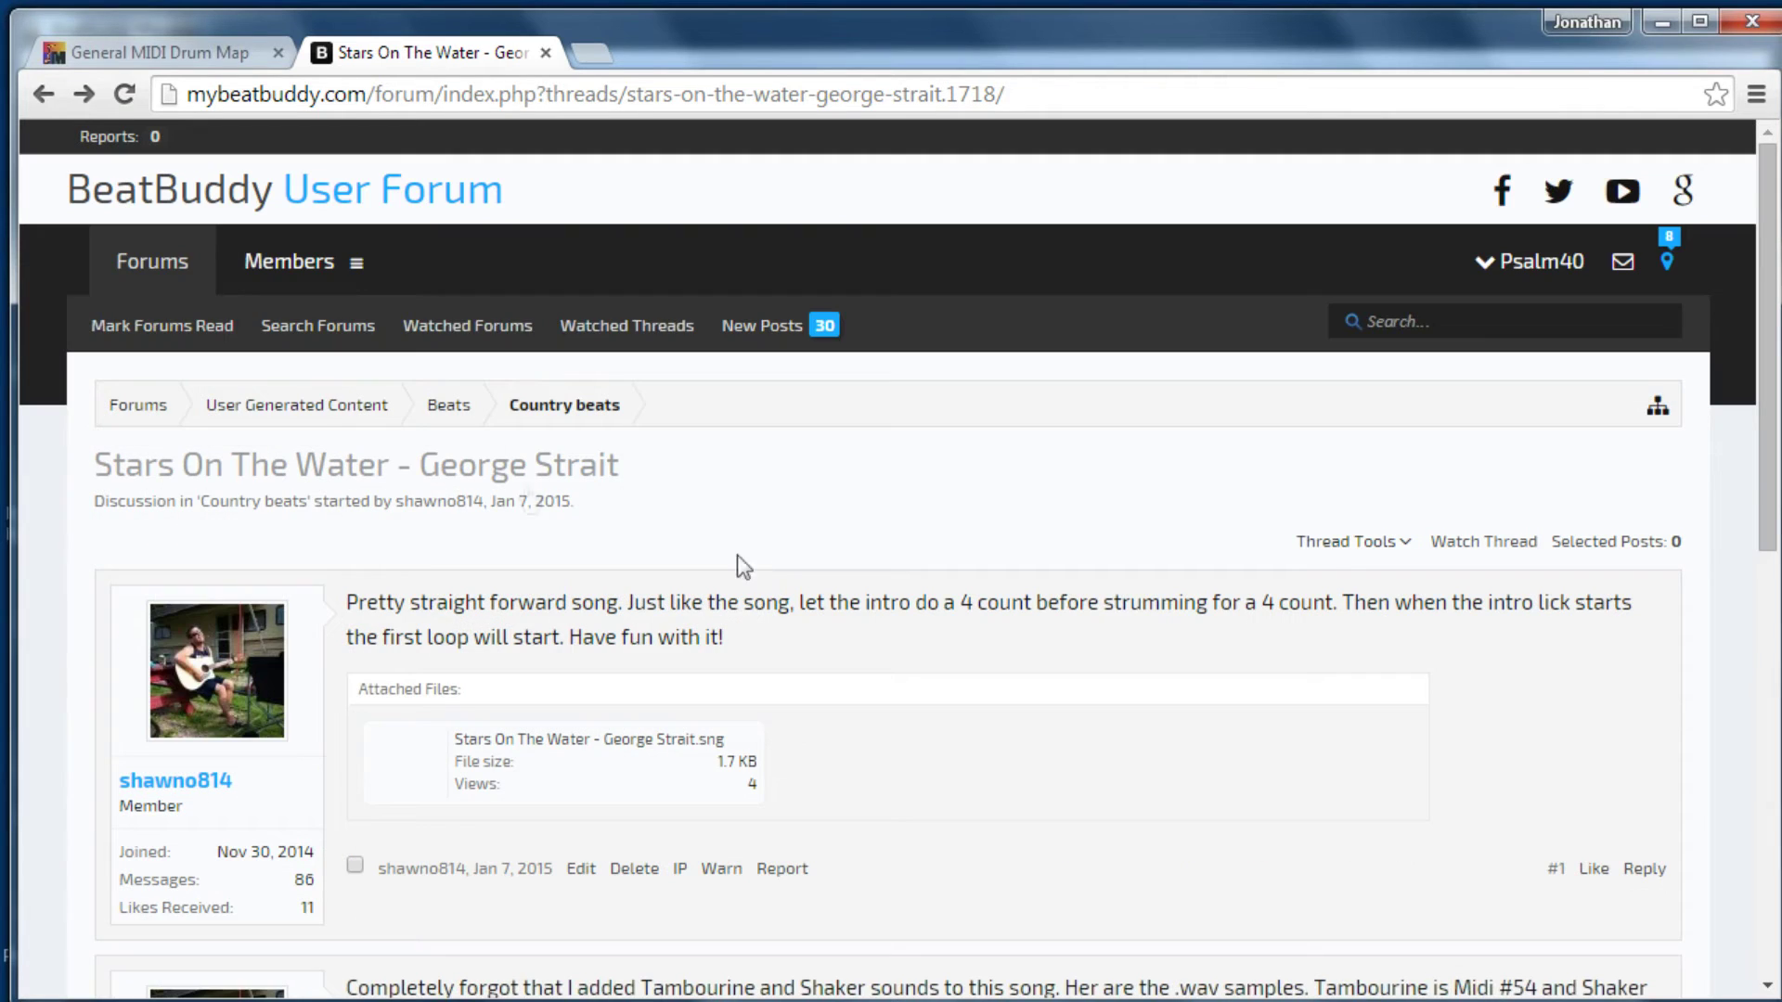
click(644, 748)
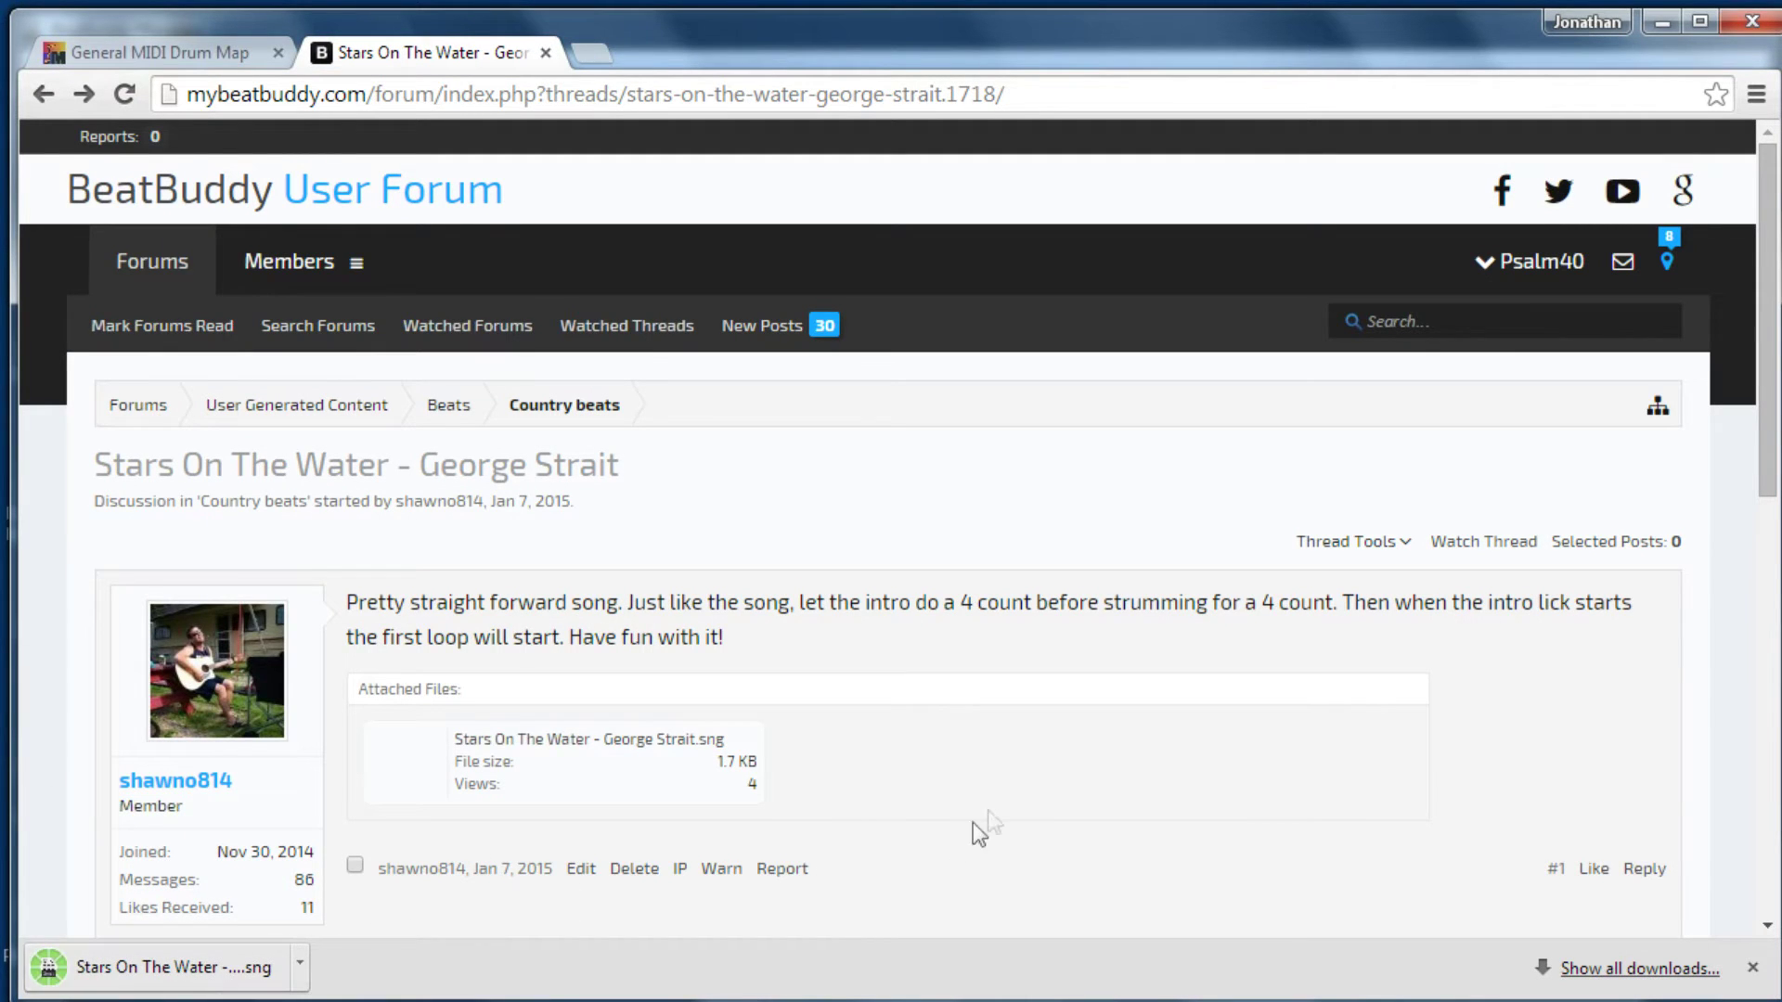
scroll(990, 810, down, 2)
scroll(990, 812, down, 3)
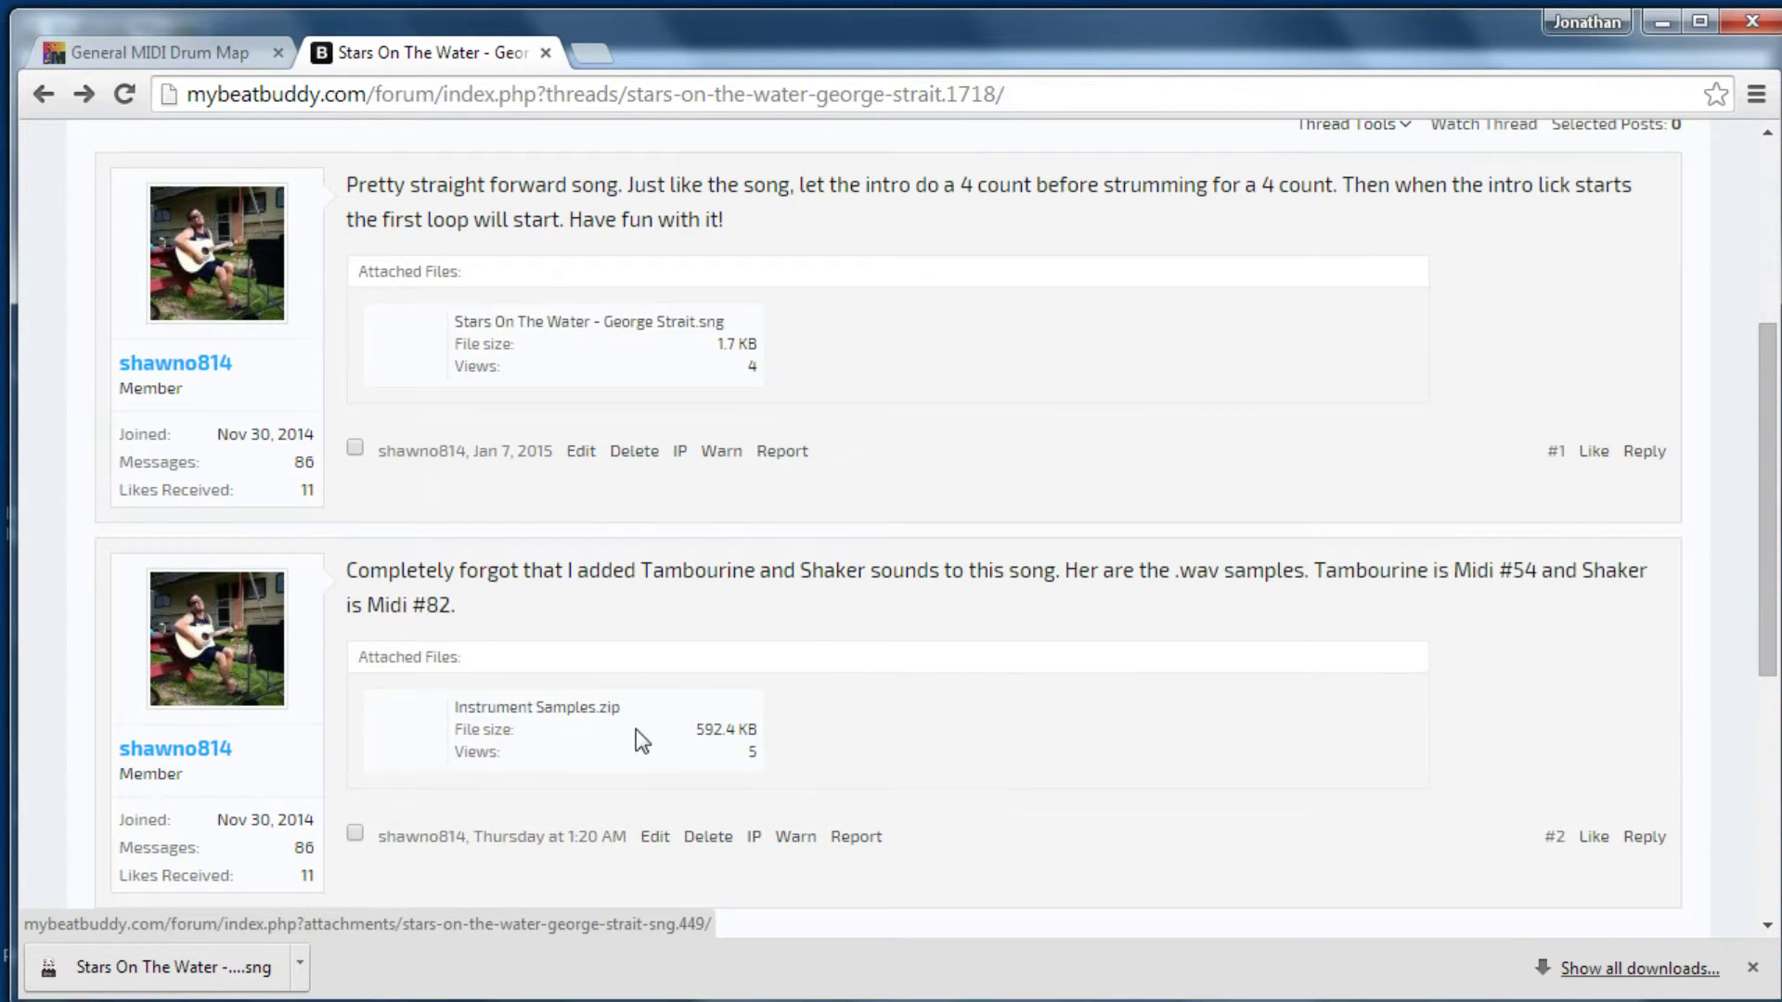
click(588, 712)
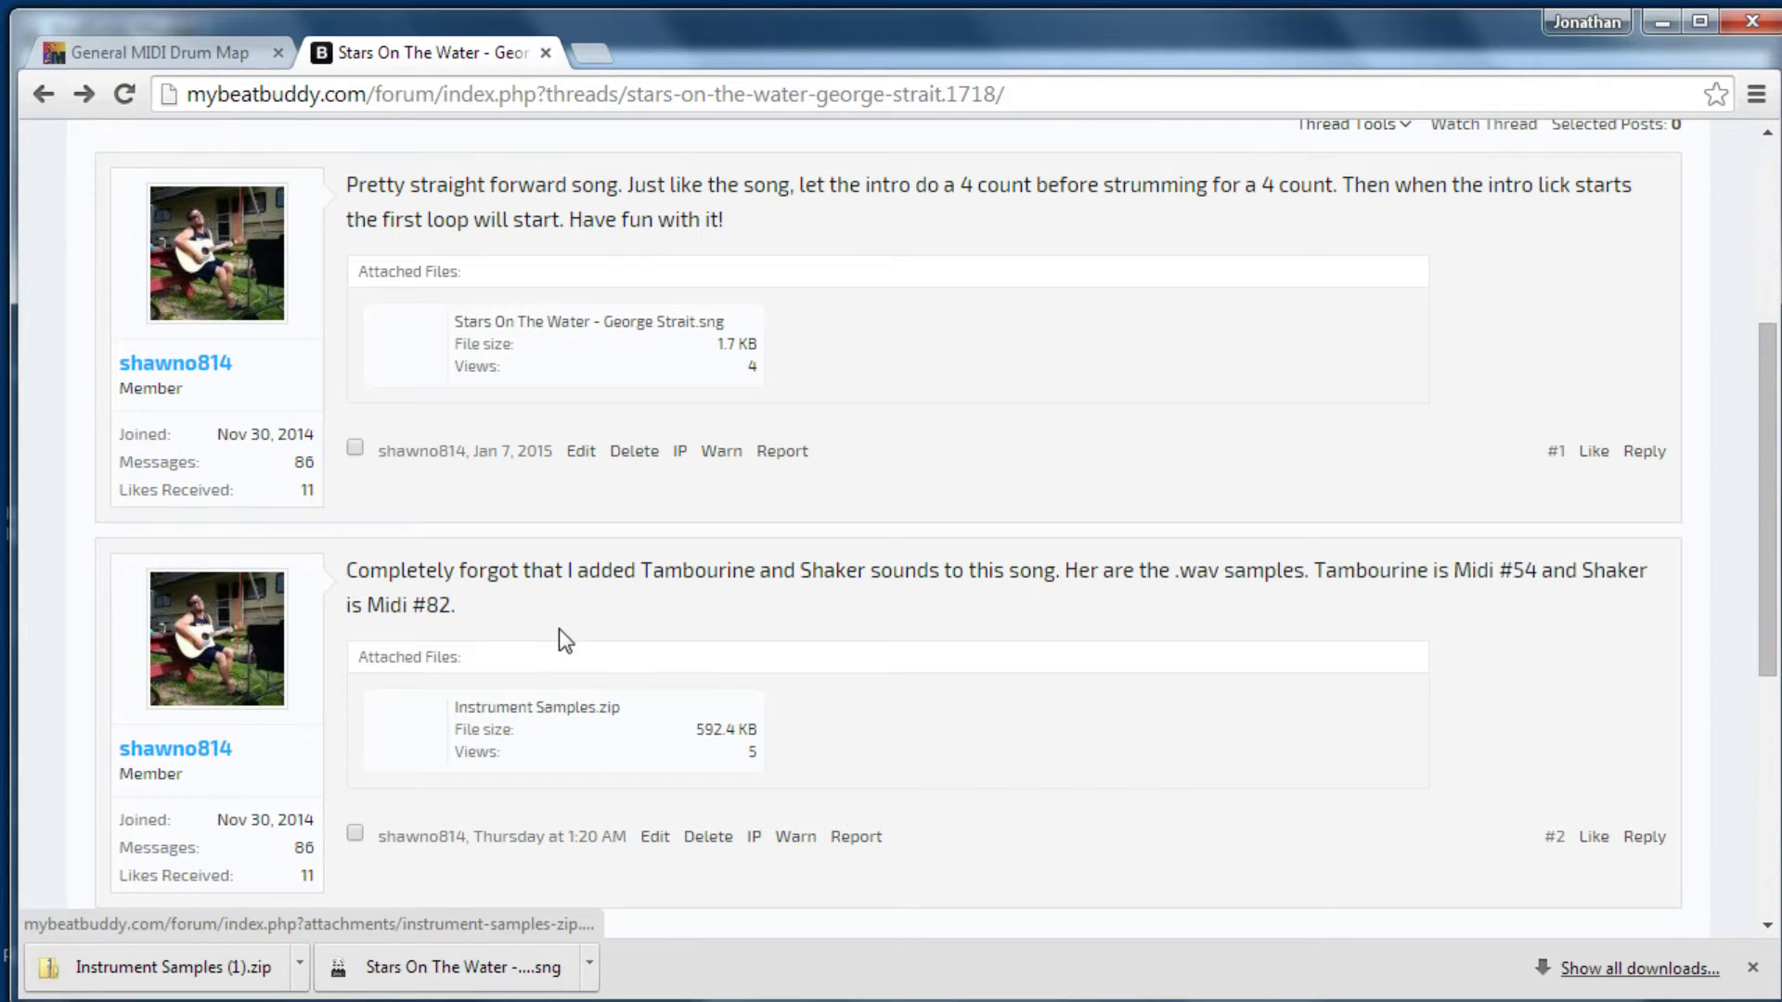
click(301, 967)
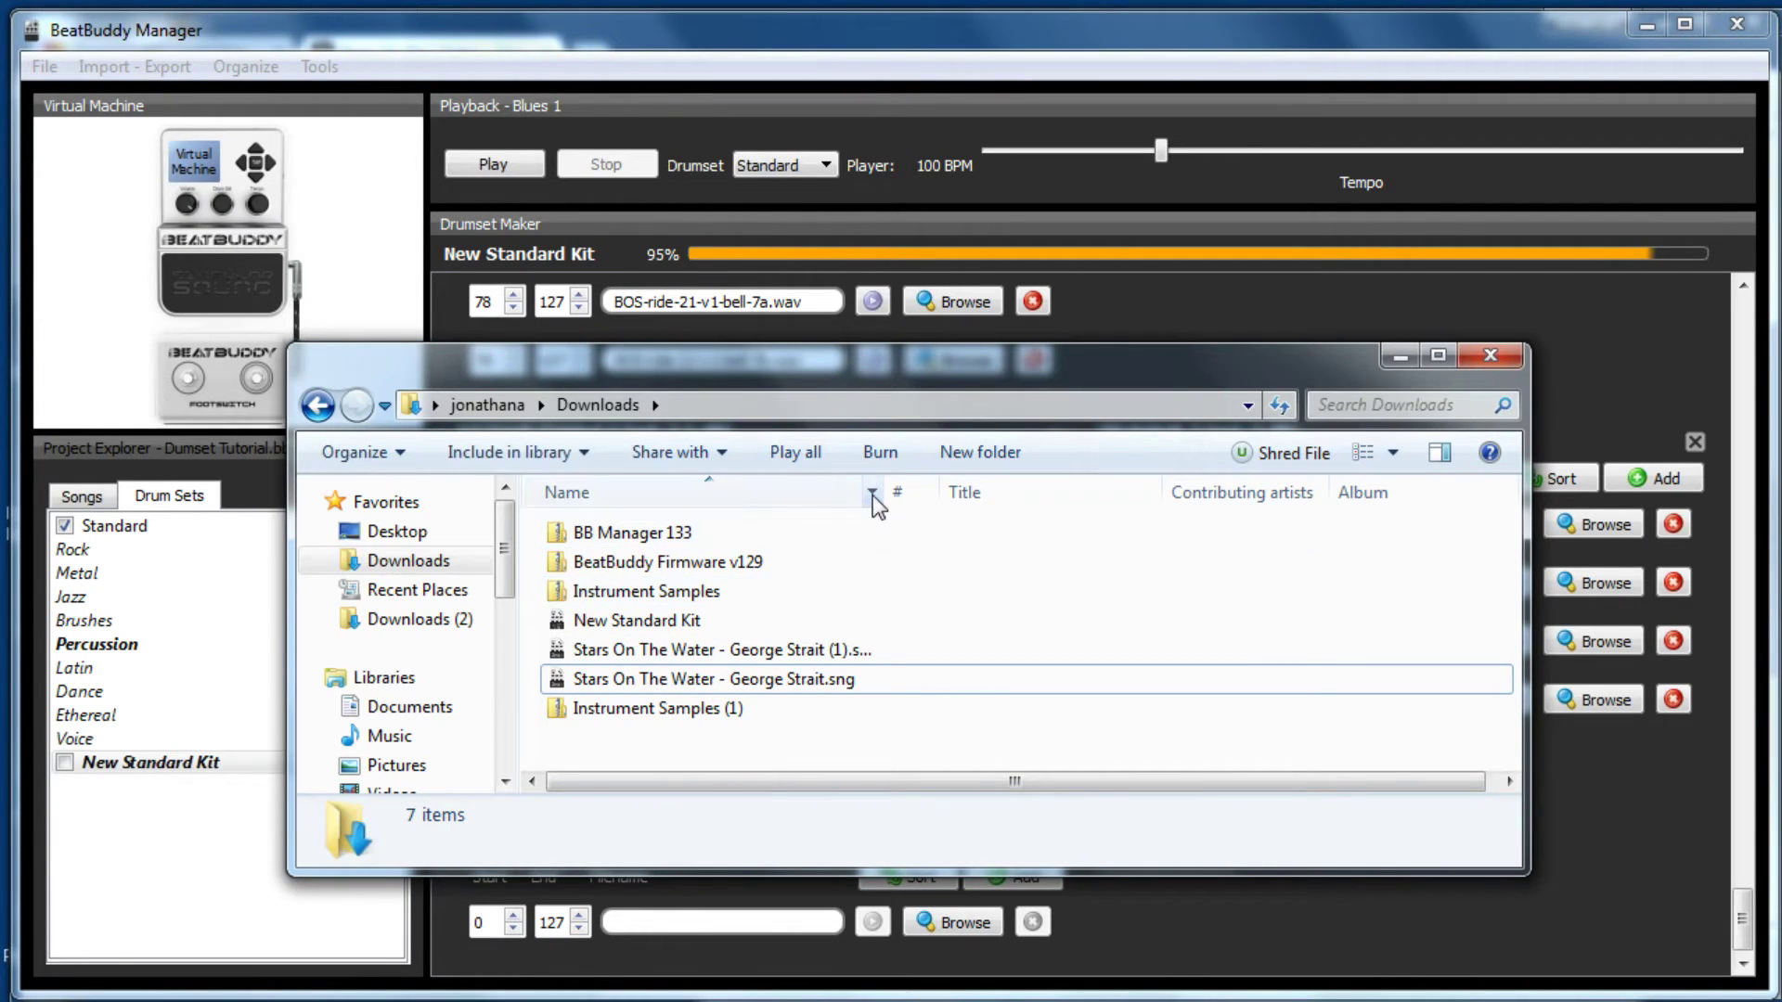
Widen the Name column and open Instrument Samples.zip through 7-Zip's Open archive command.
drag(893, 490, 965, 492)
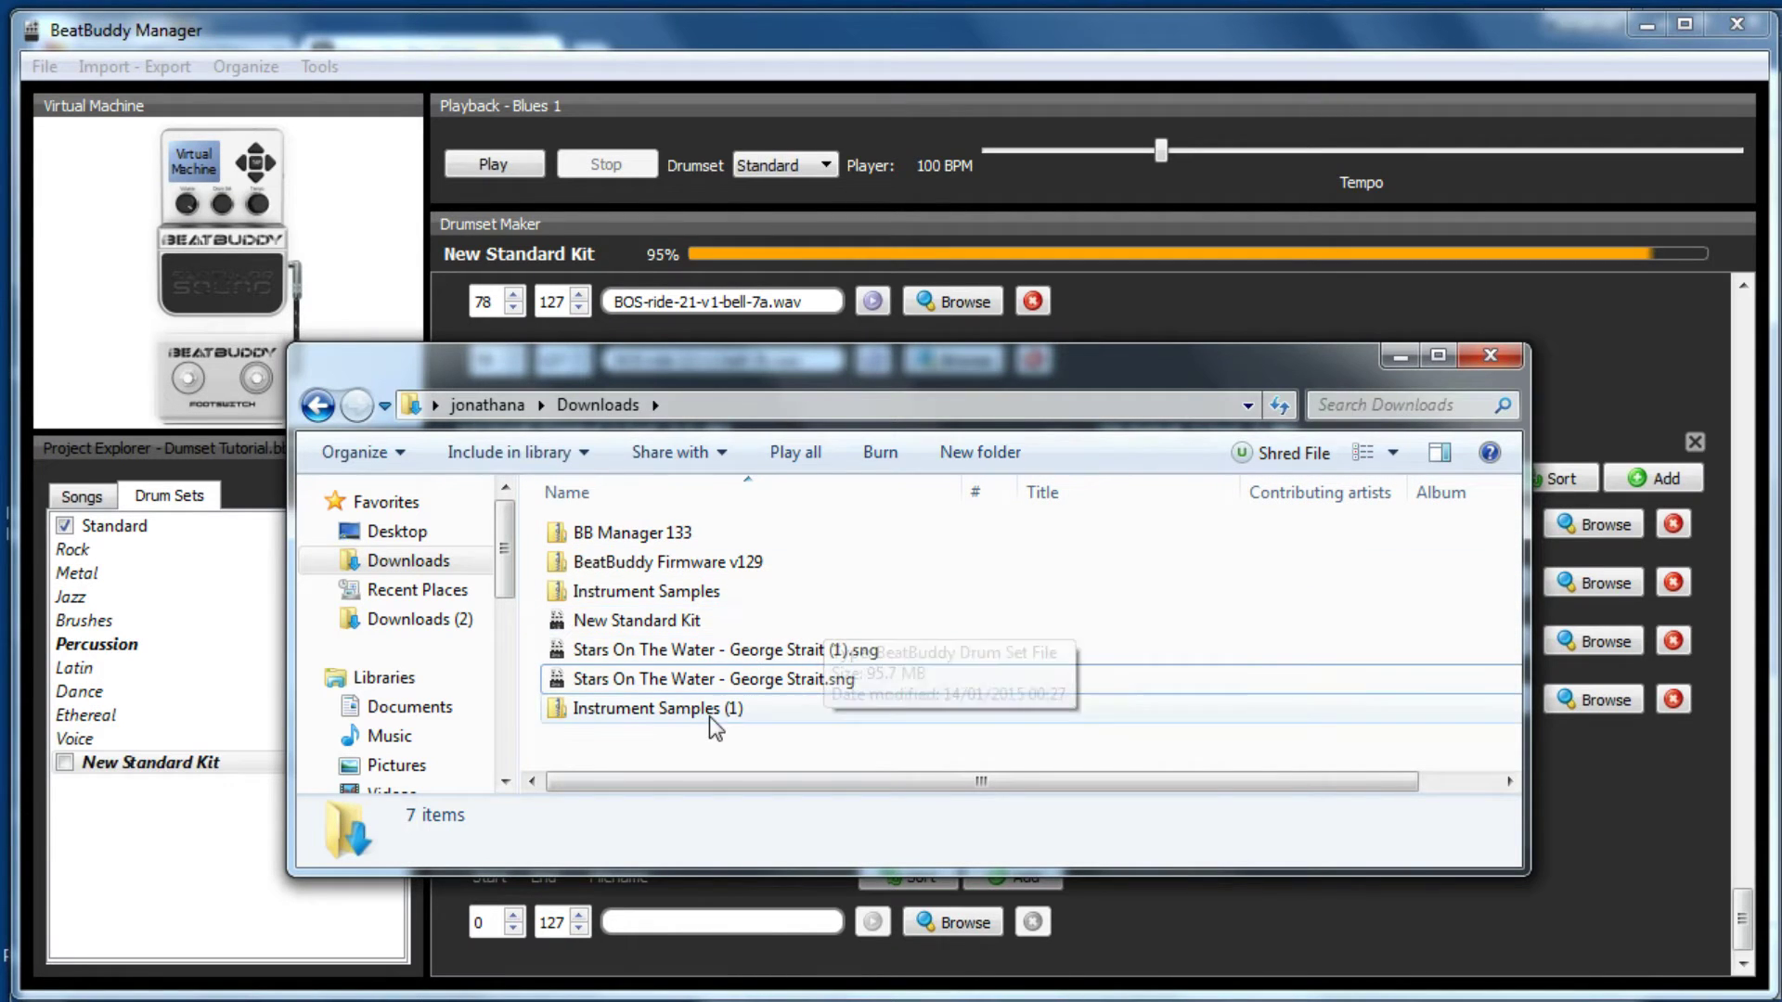
click(682, 599)
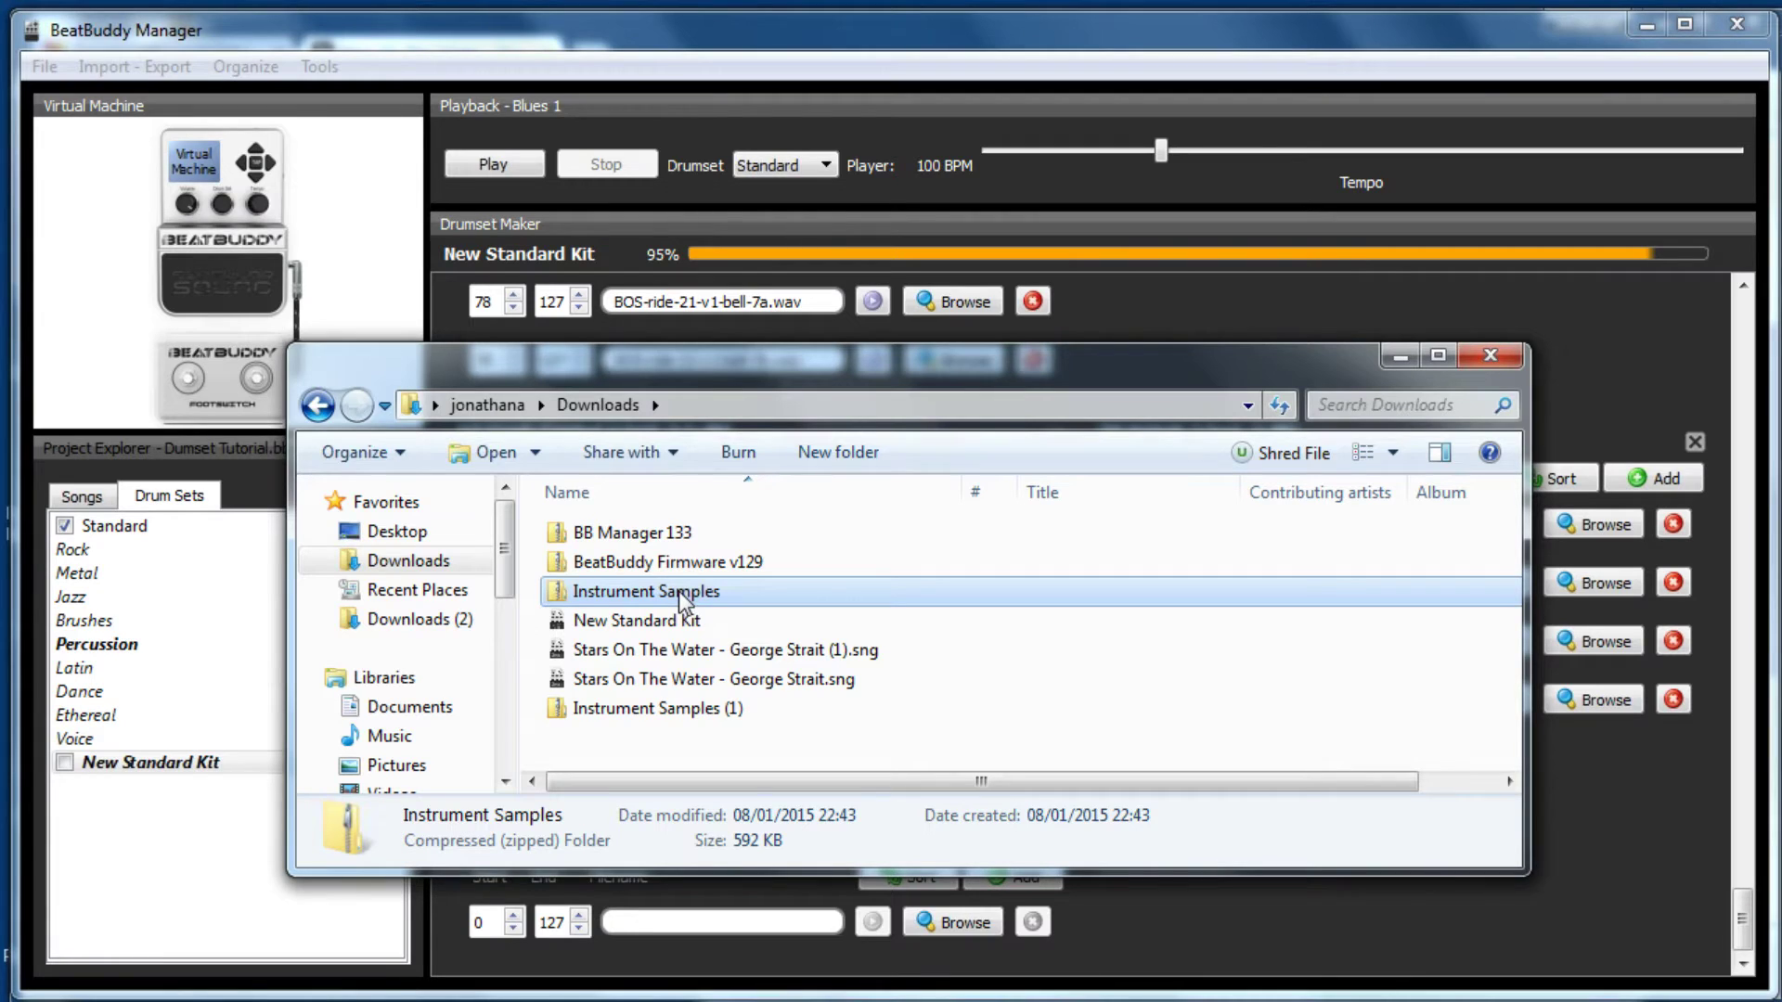
right_click(682, 599)
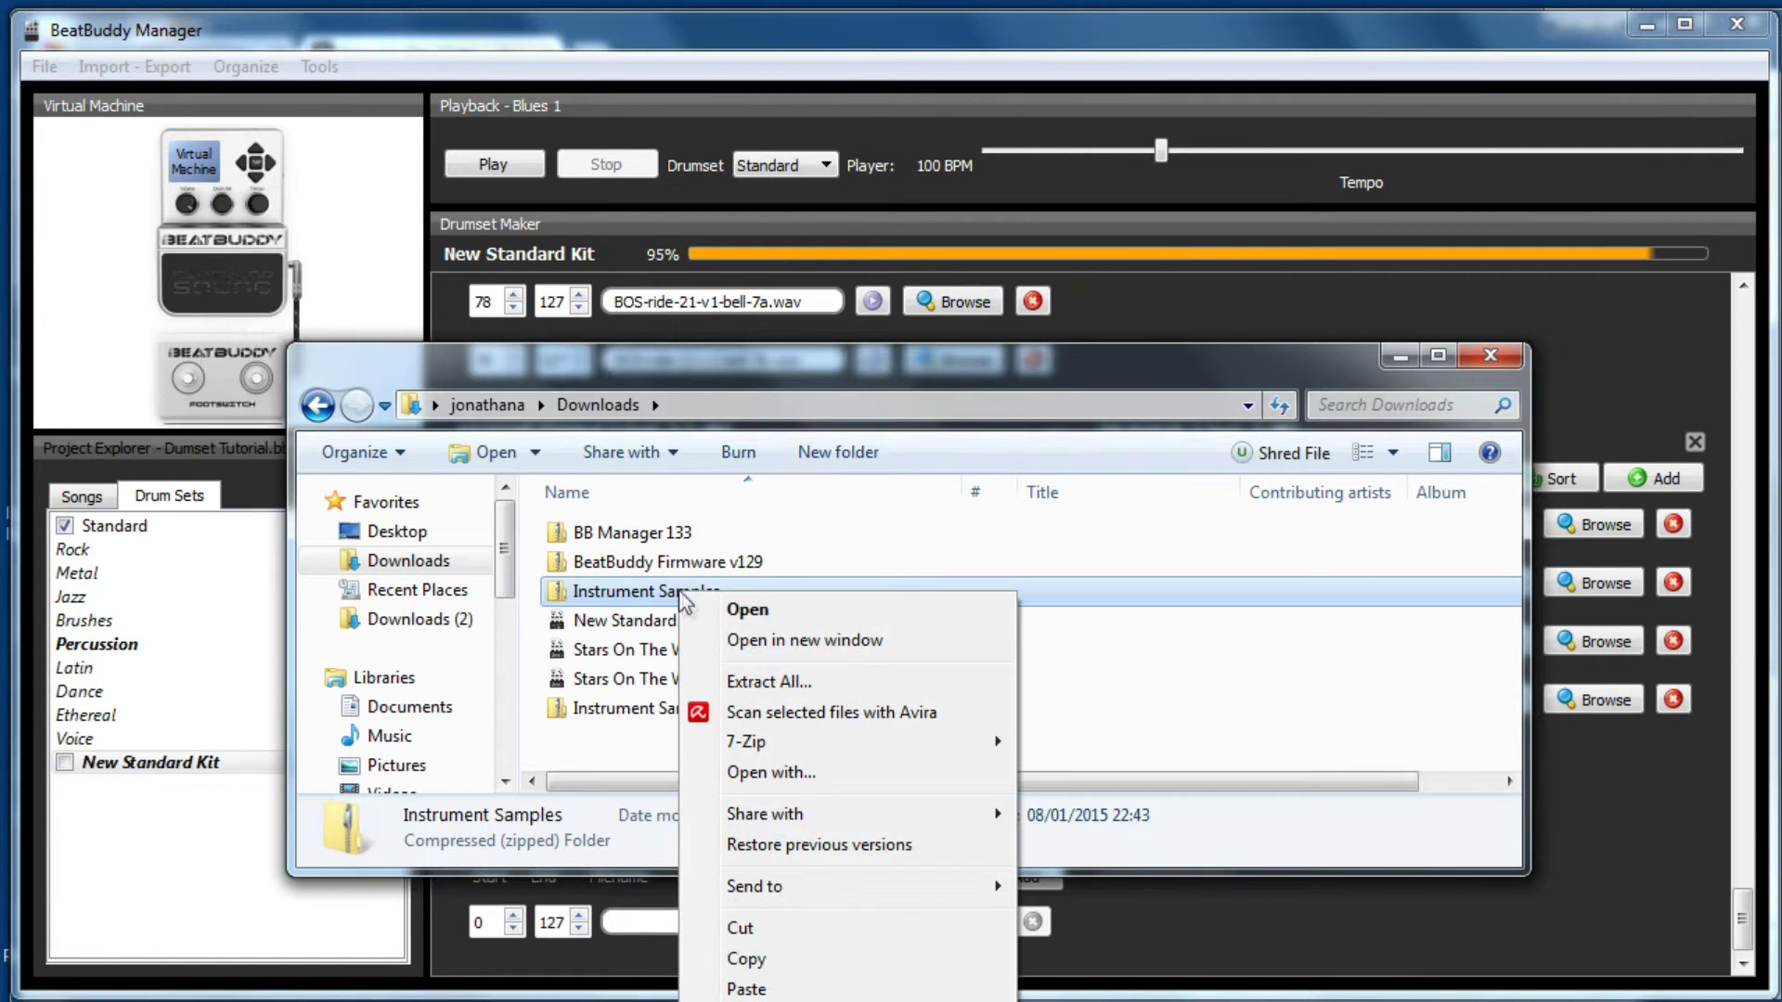
mouse_move(753, 745)
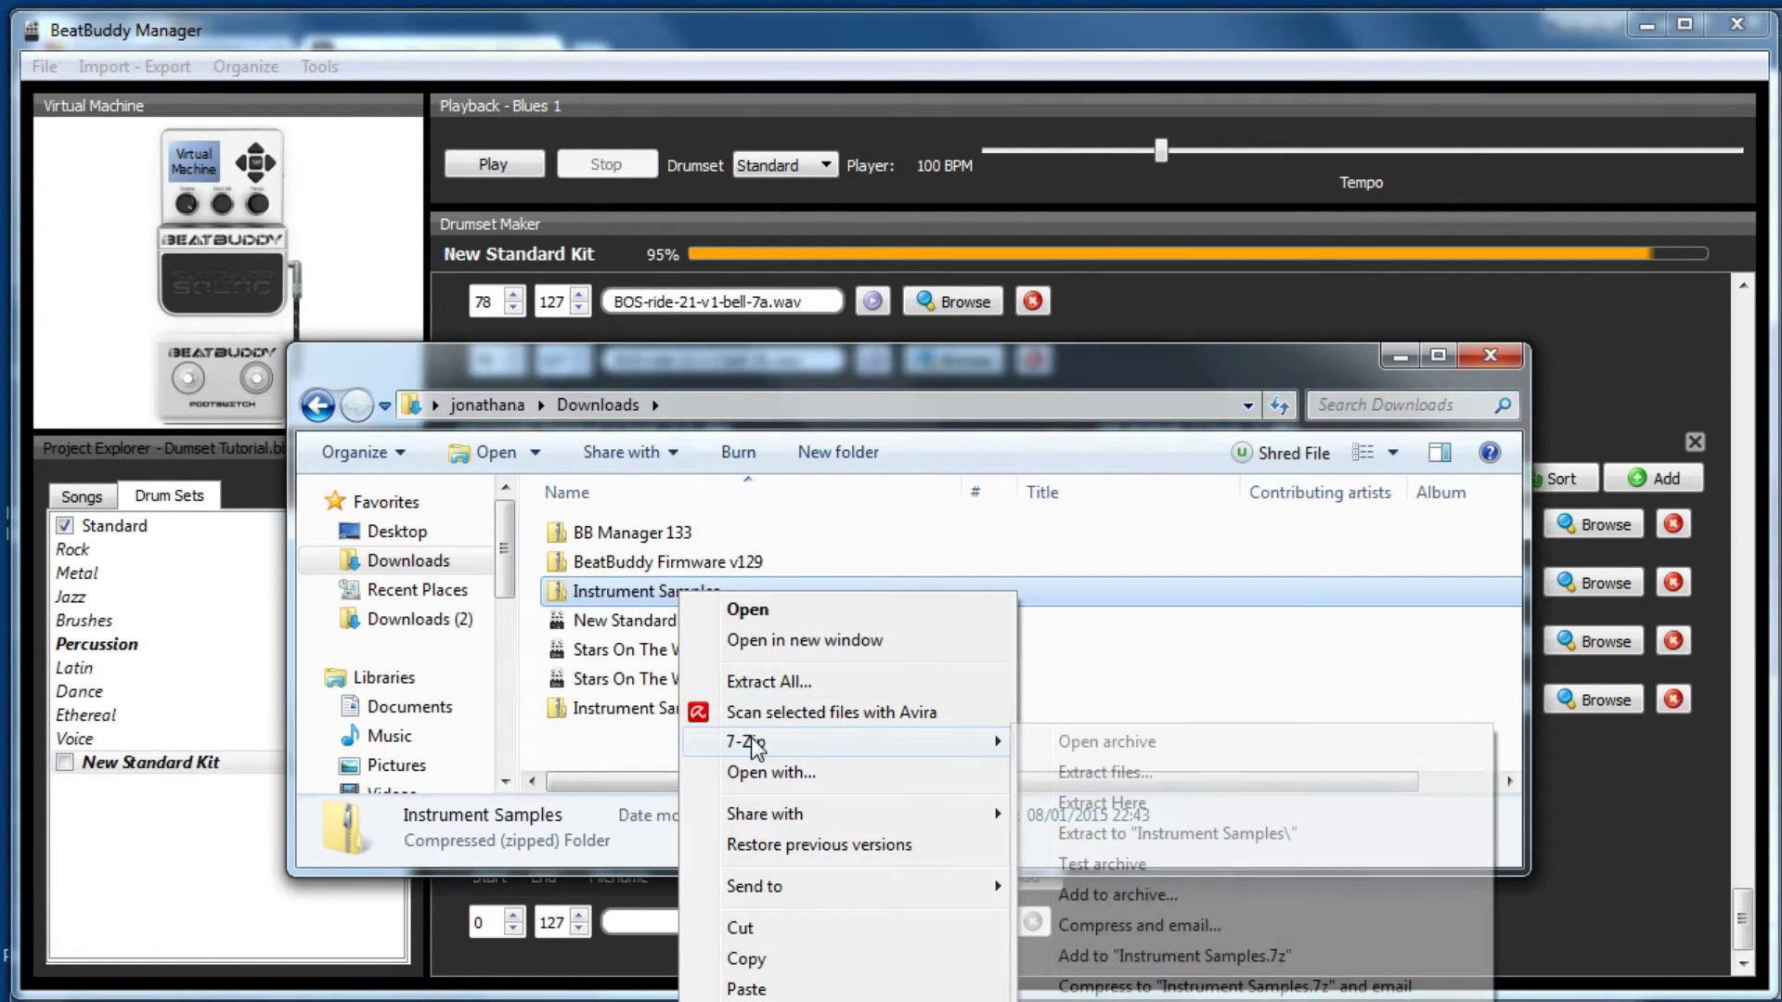
click(1072, 743)
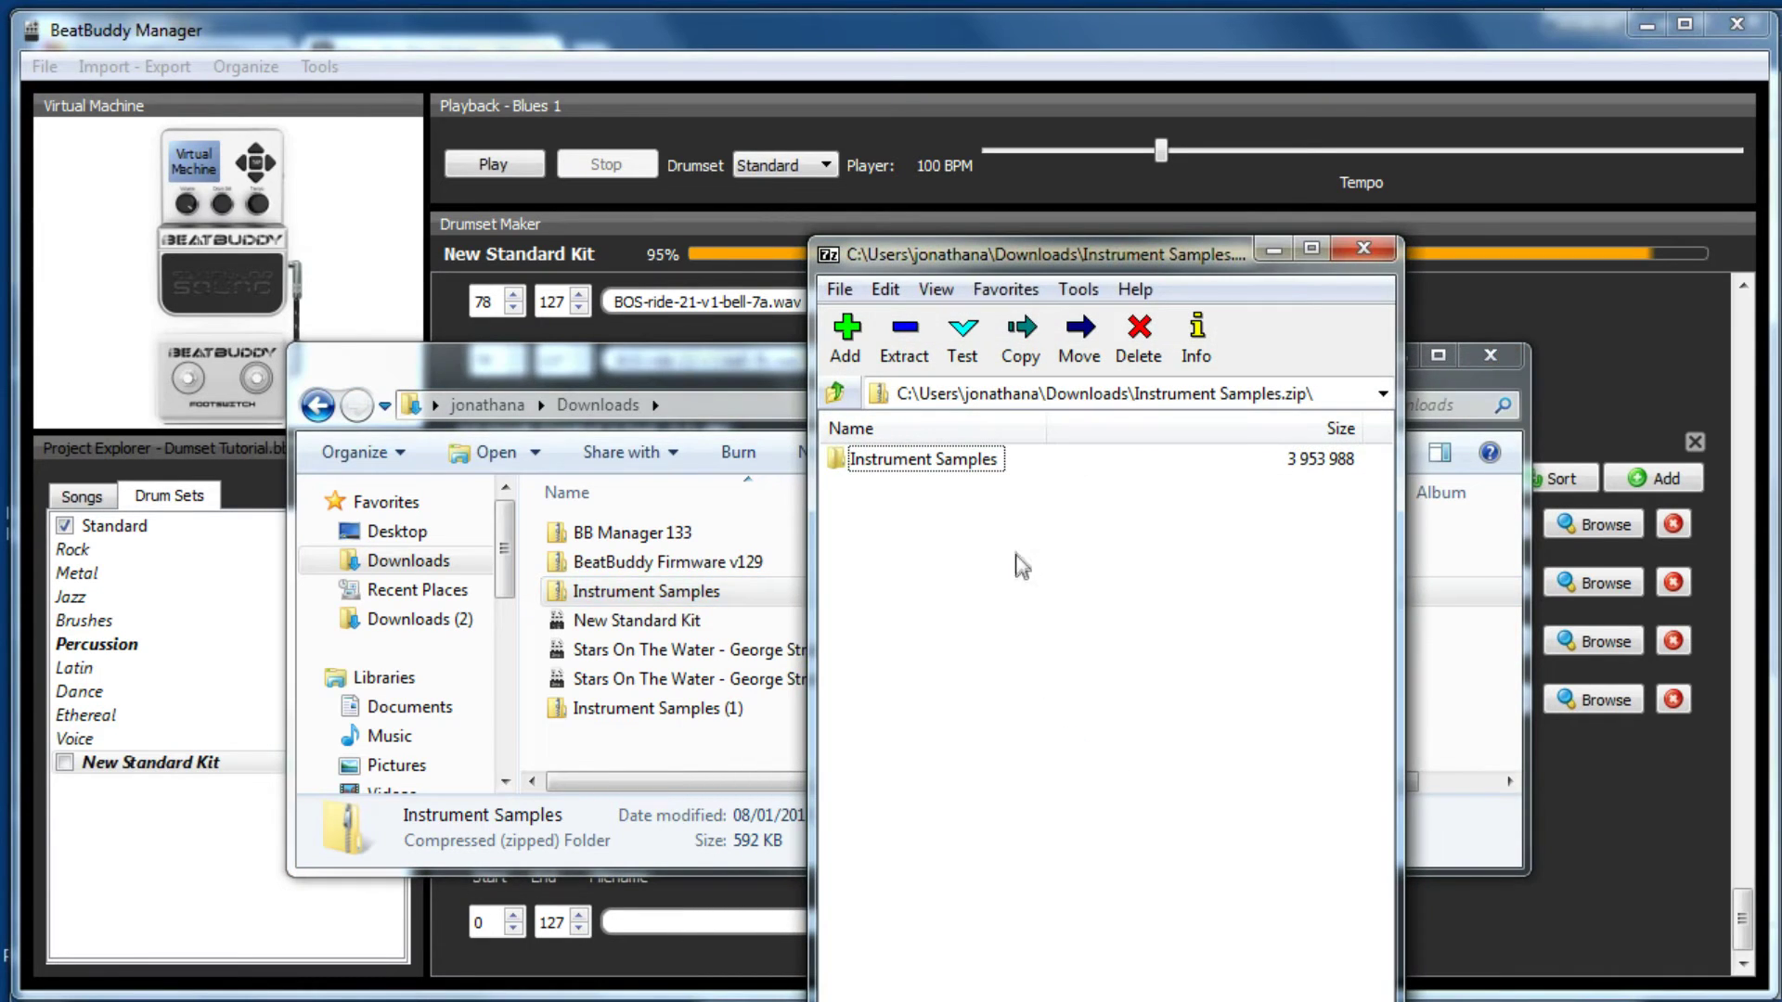
Extract the Instrument Samples folder from 7-Zip into Downloads, arranging both windows side by side.
drag(1027, 265, 1311, 195)
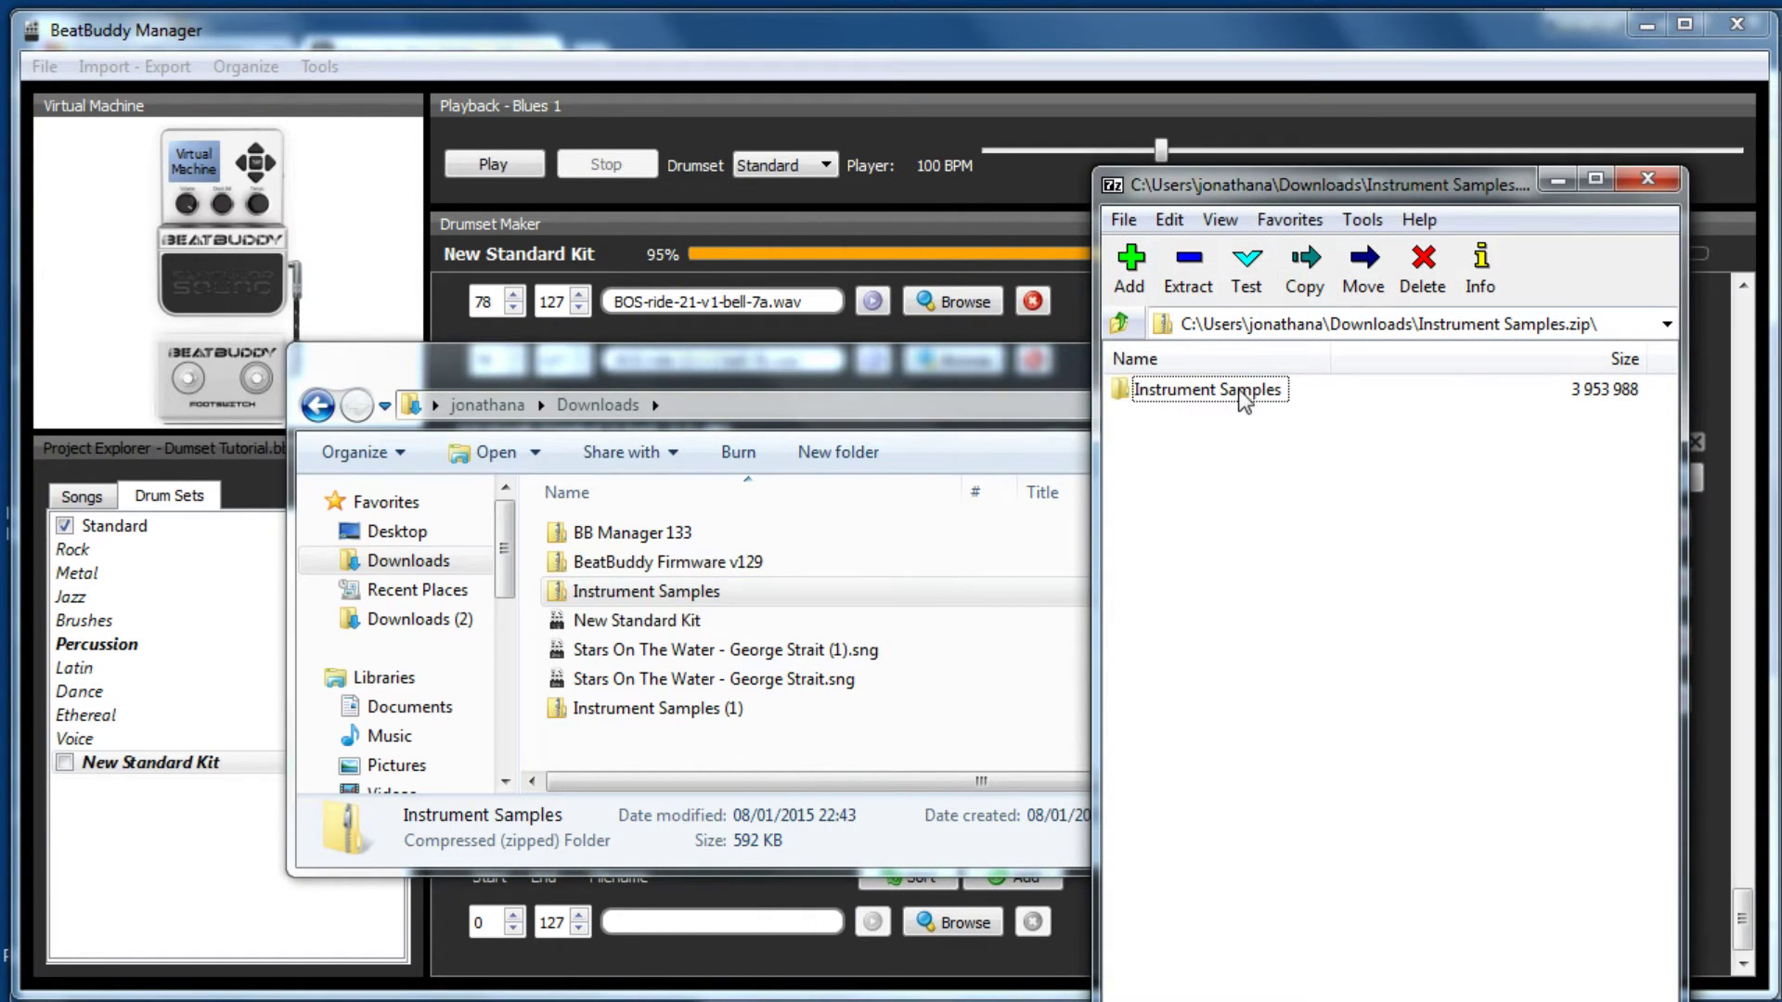
drag(1244, 401, 948, 740)
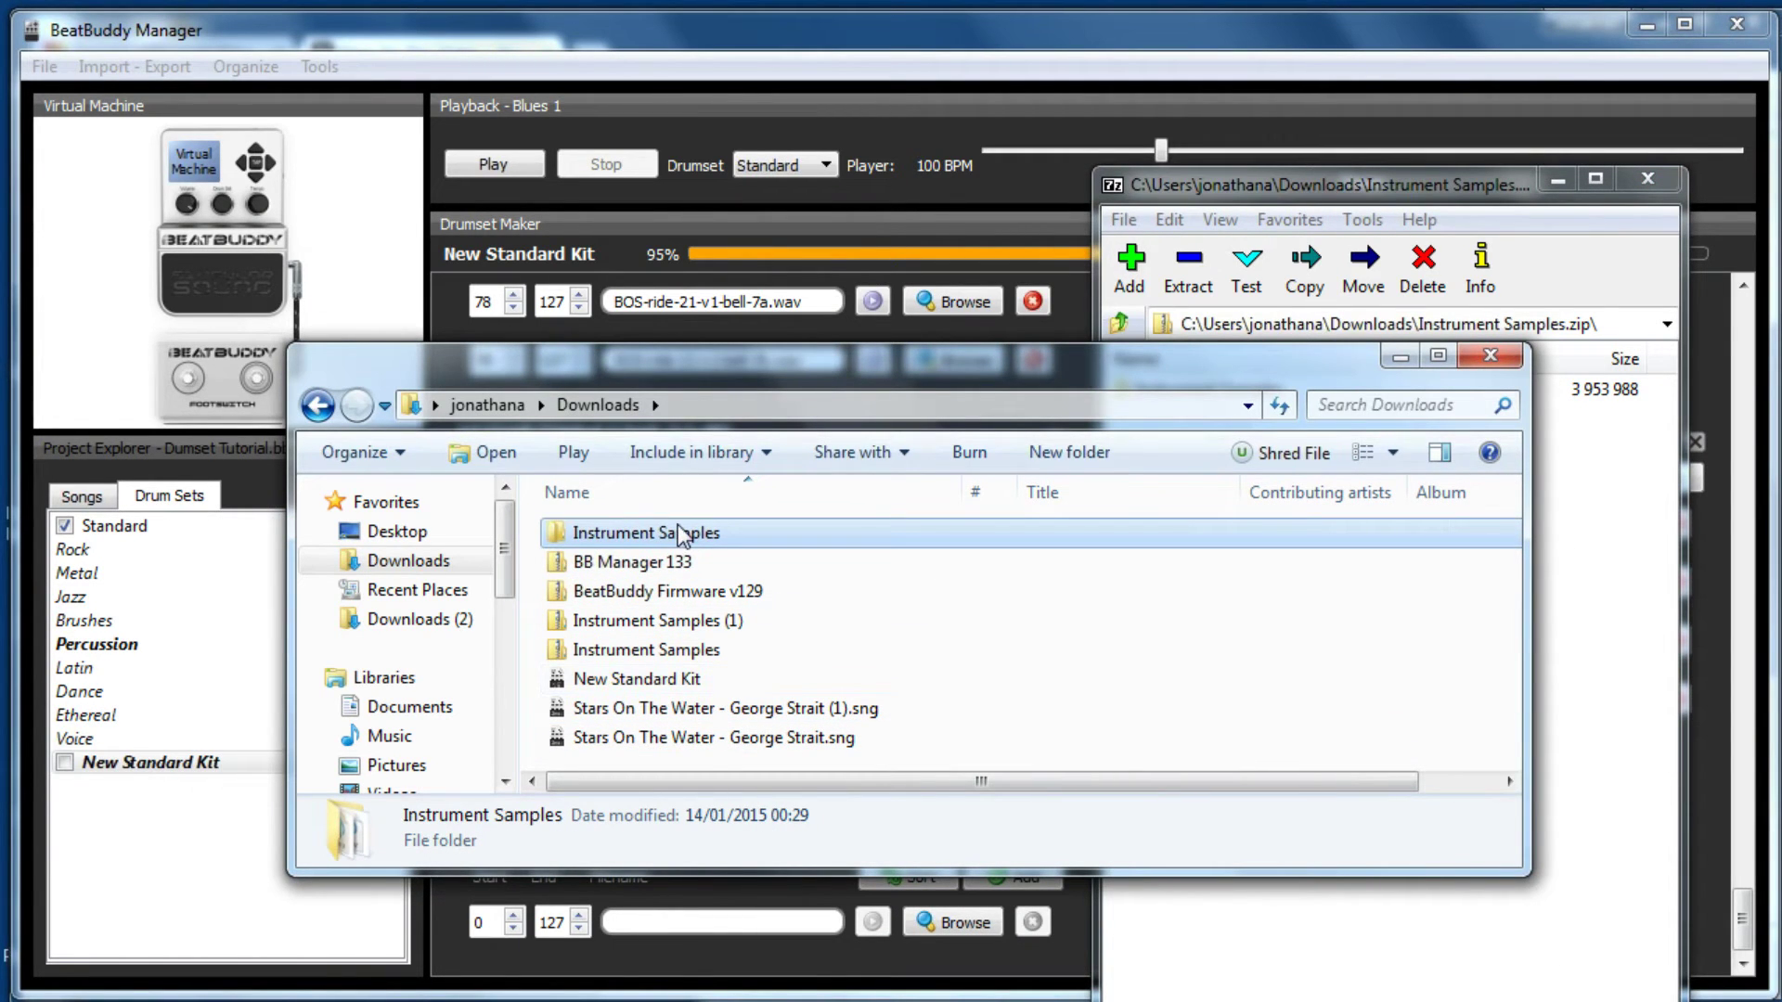
drag(681, 377, 844, 388)
drag(464, 580, 1160, 639)
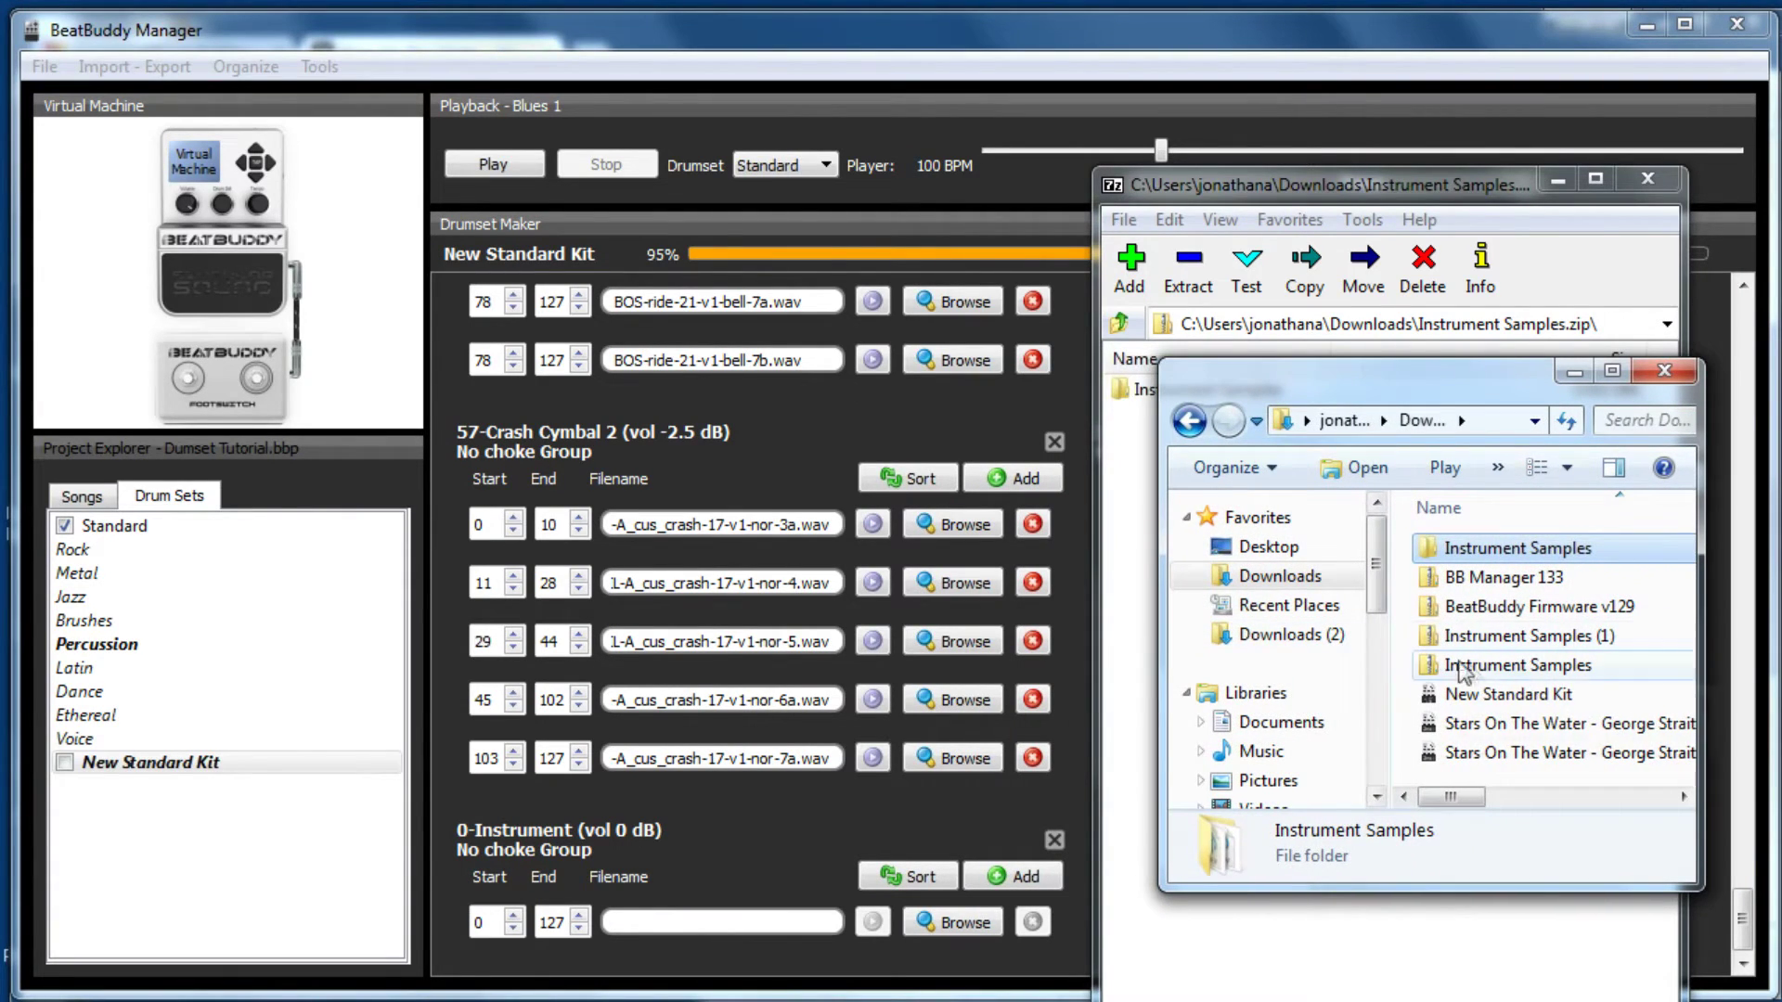
Dismiss the error and open the extracted Instrument Samples folder in Explorer.
double_click(1481, 666)
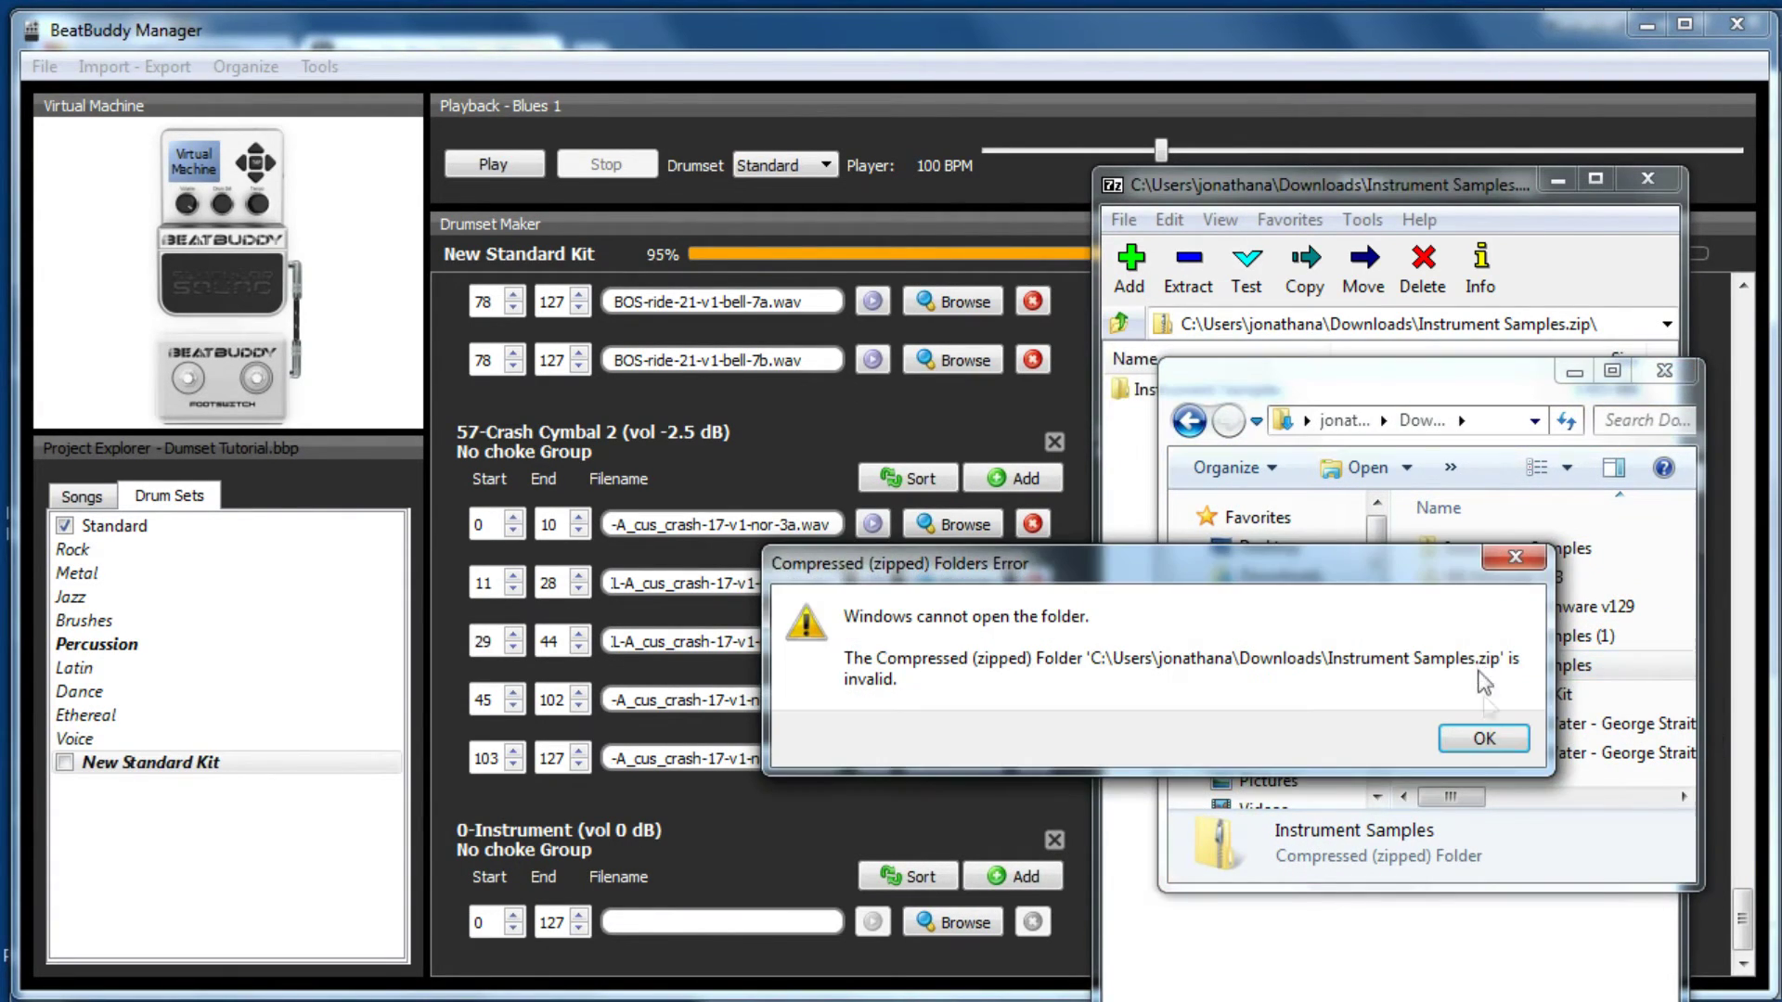
click(1482, 738)
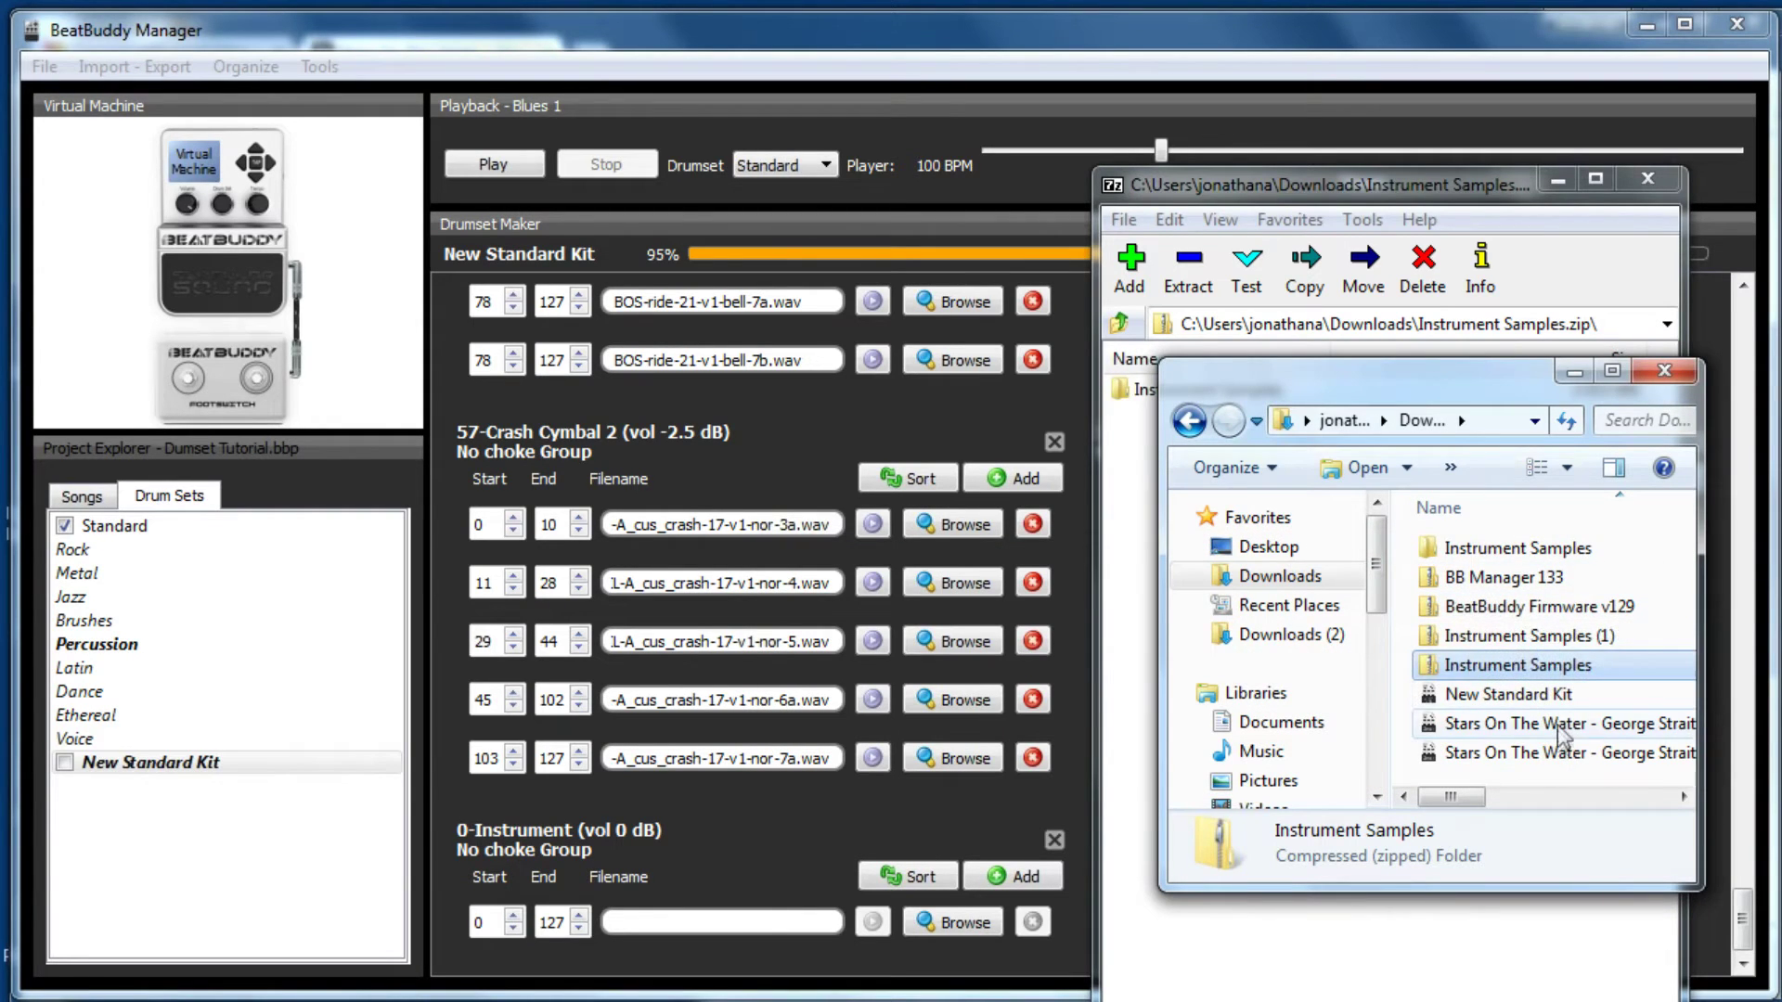
scroll(1562, 742, right, 2)
double_click(1505, 549)
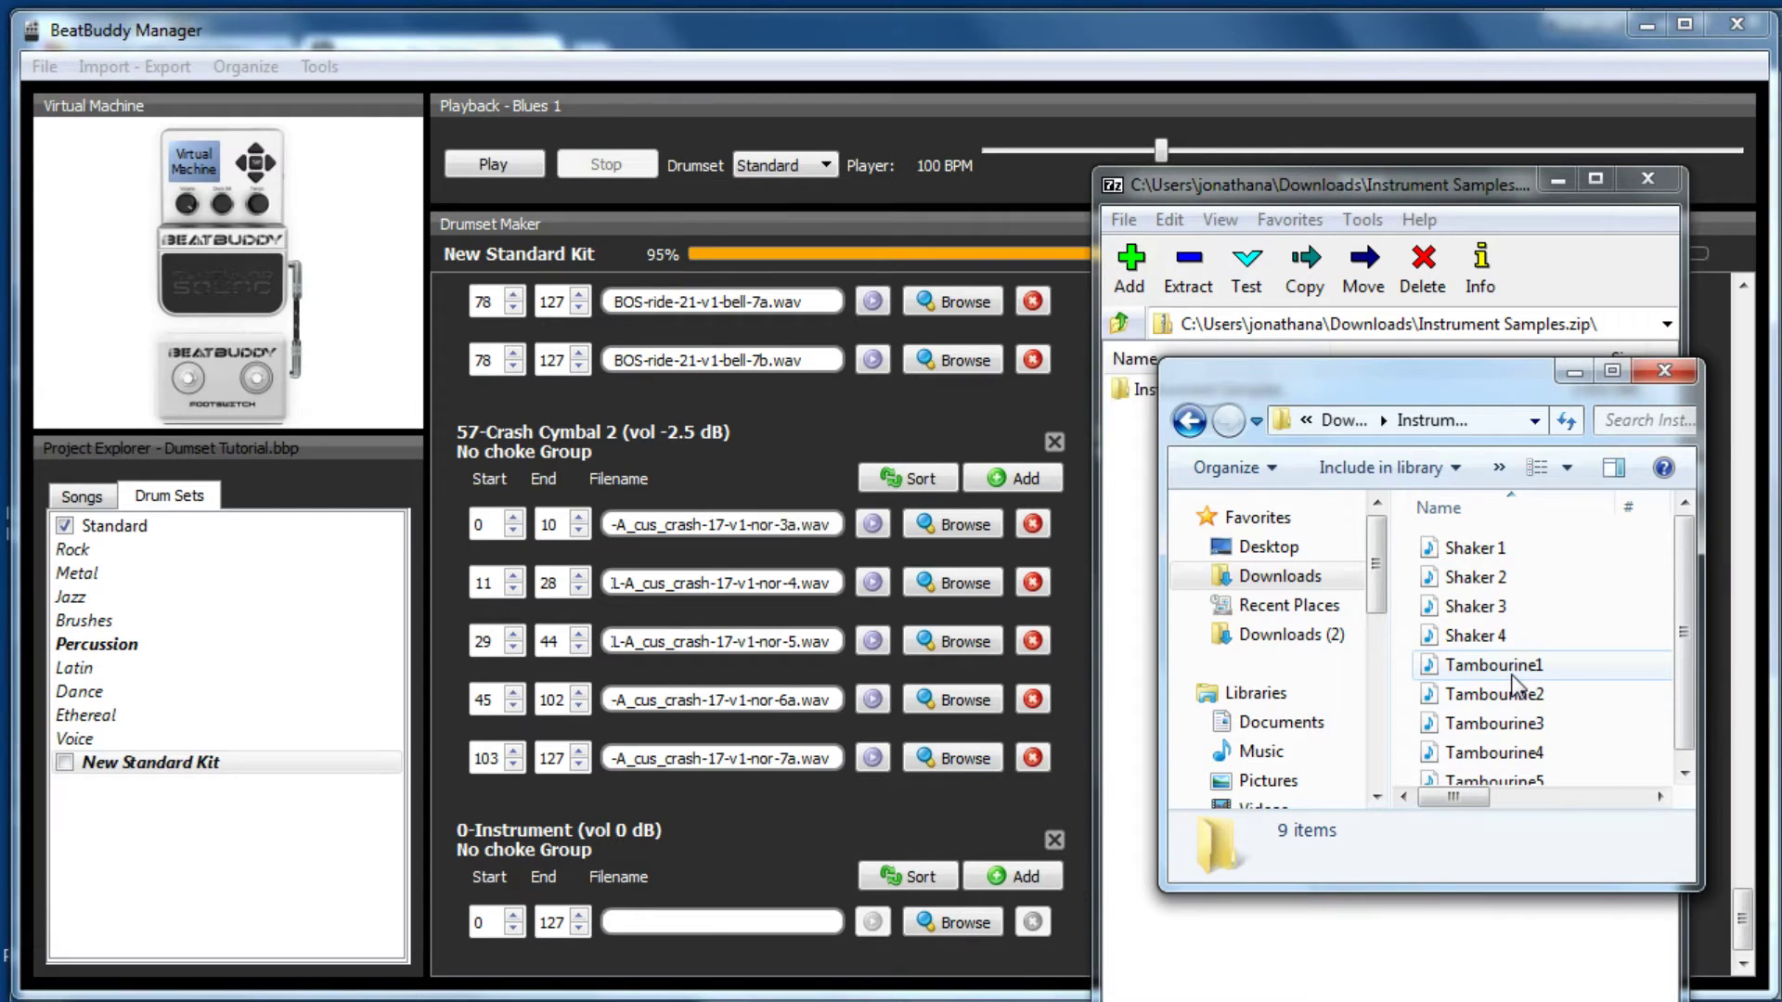
Load Tambourine1 into the empty instrument slot and close the 7-Zip archive.
drag(1511, 672, 736, 943)
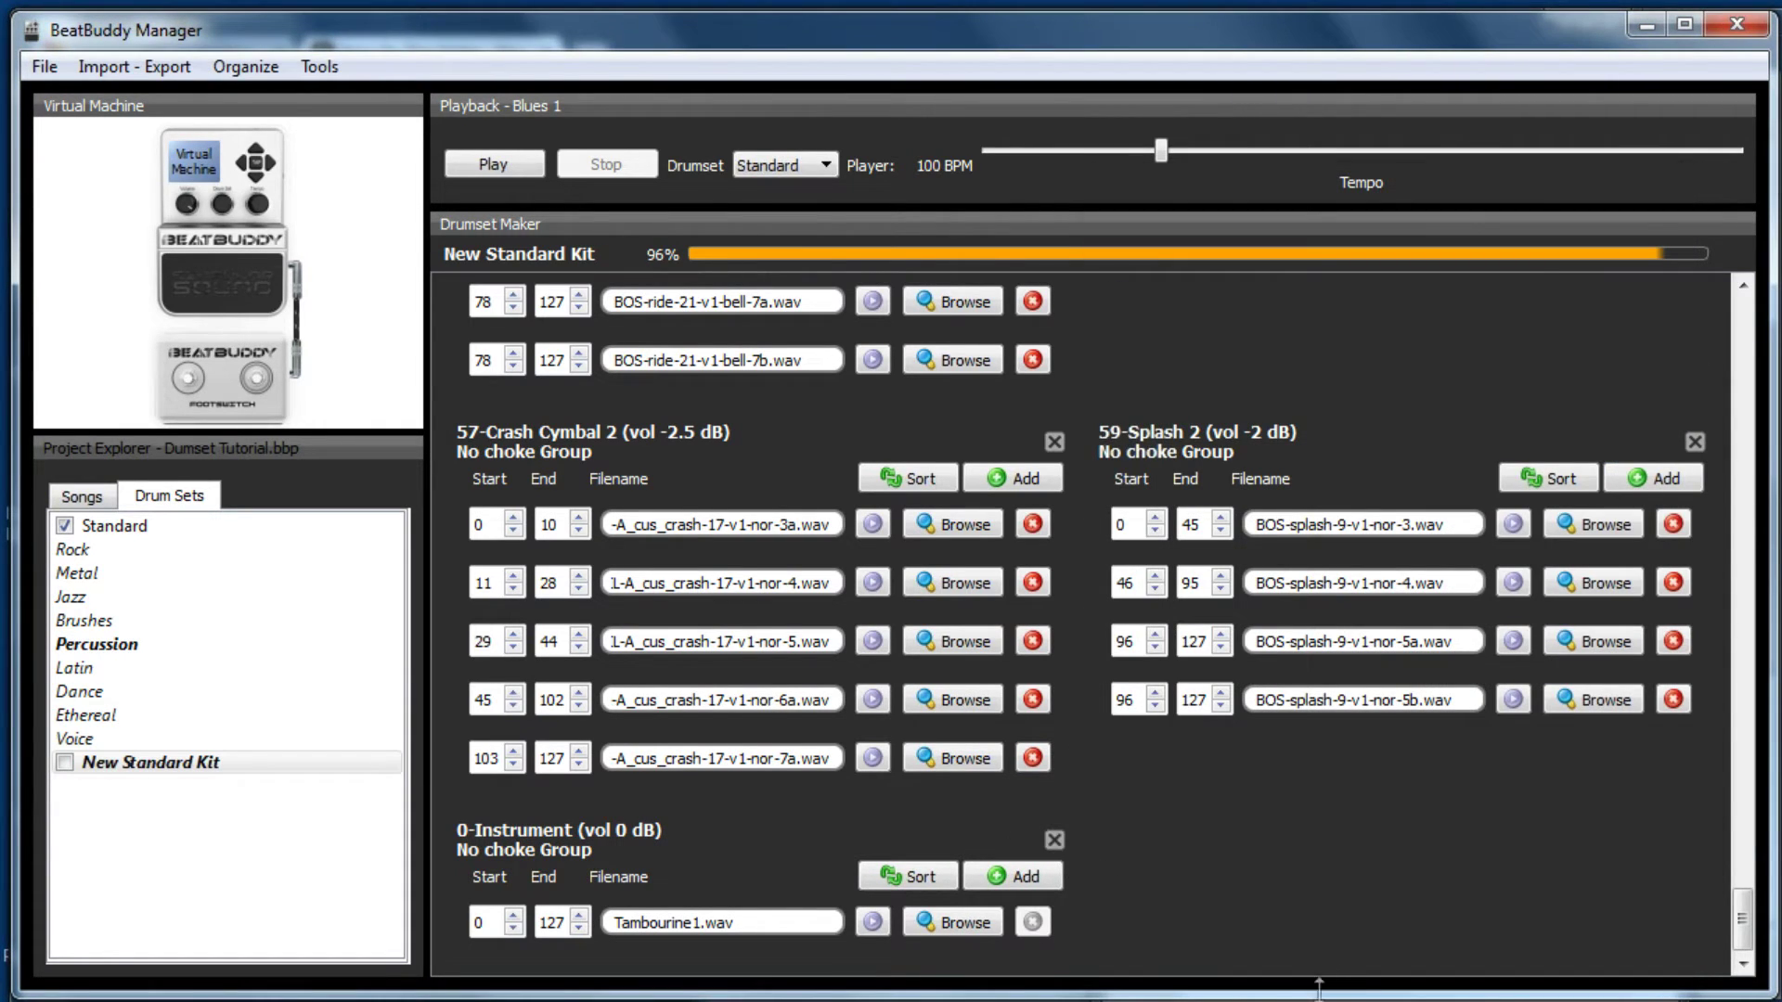
click(1318, 988)
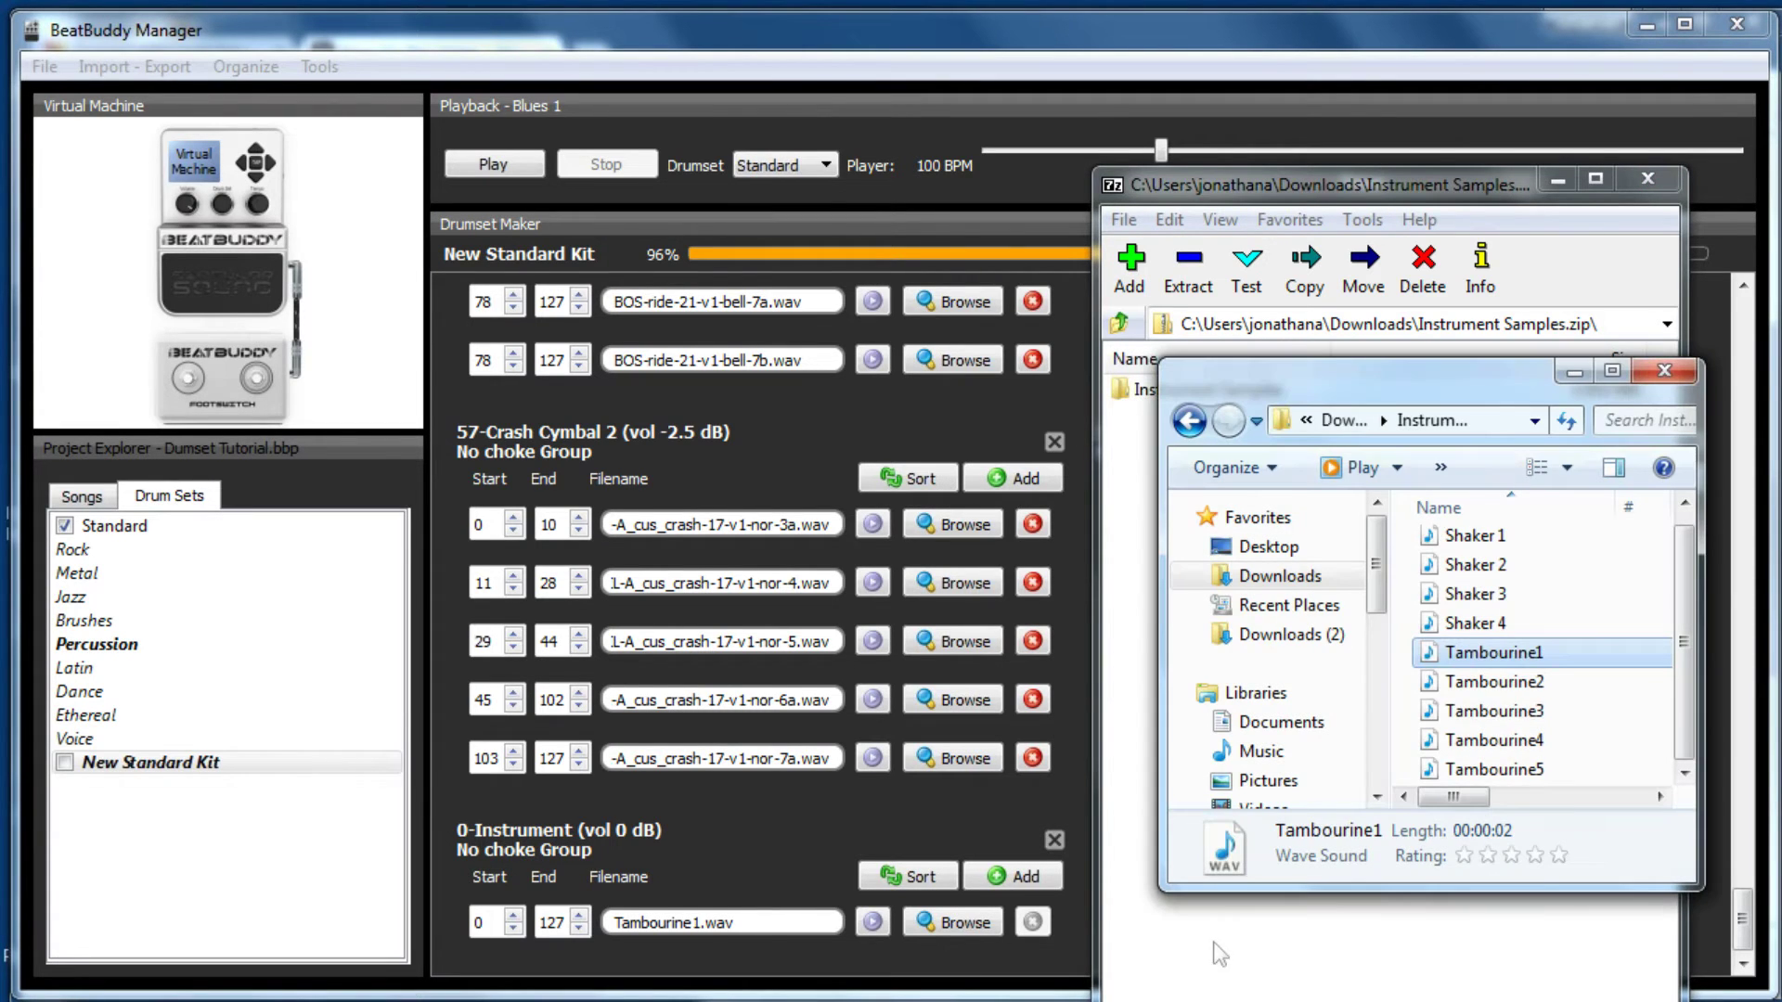
click(1647, 177)
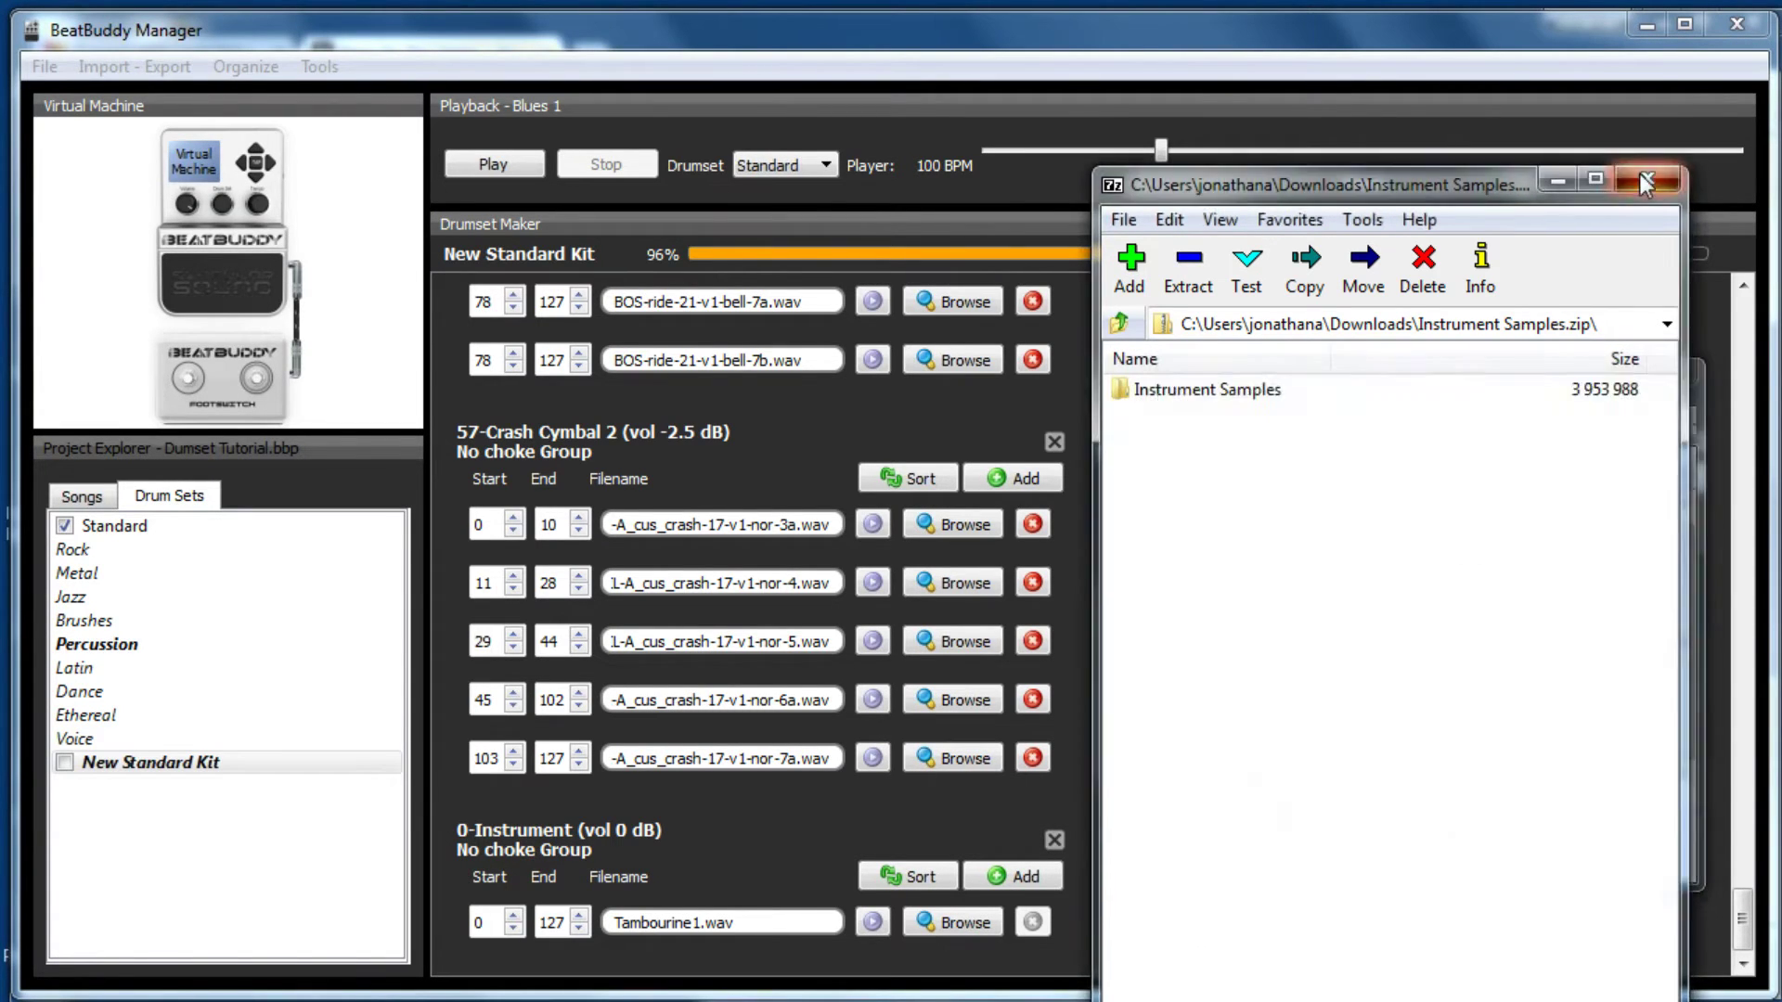
Add Tambourine2 and Tambourine3–5 as further samples of the 0-Instrument group.
drag(1488, 681, 705, 961)
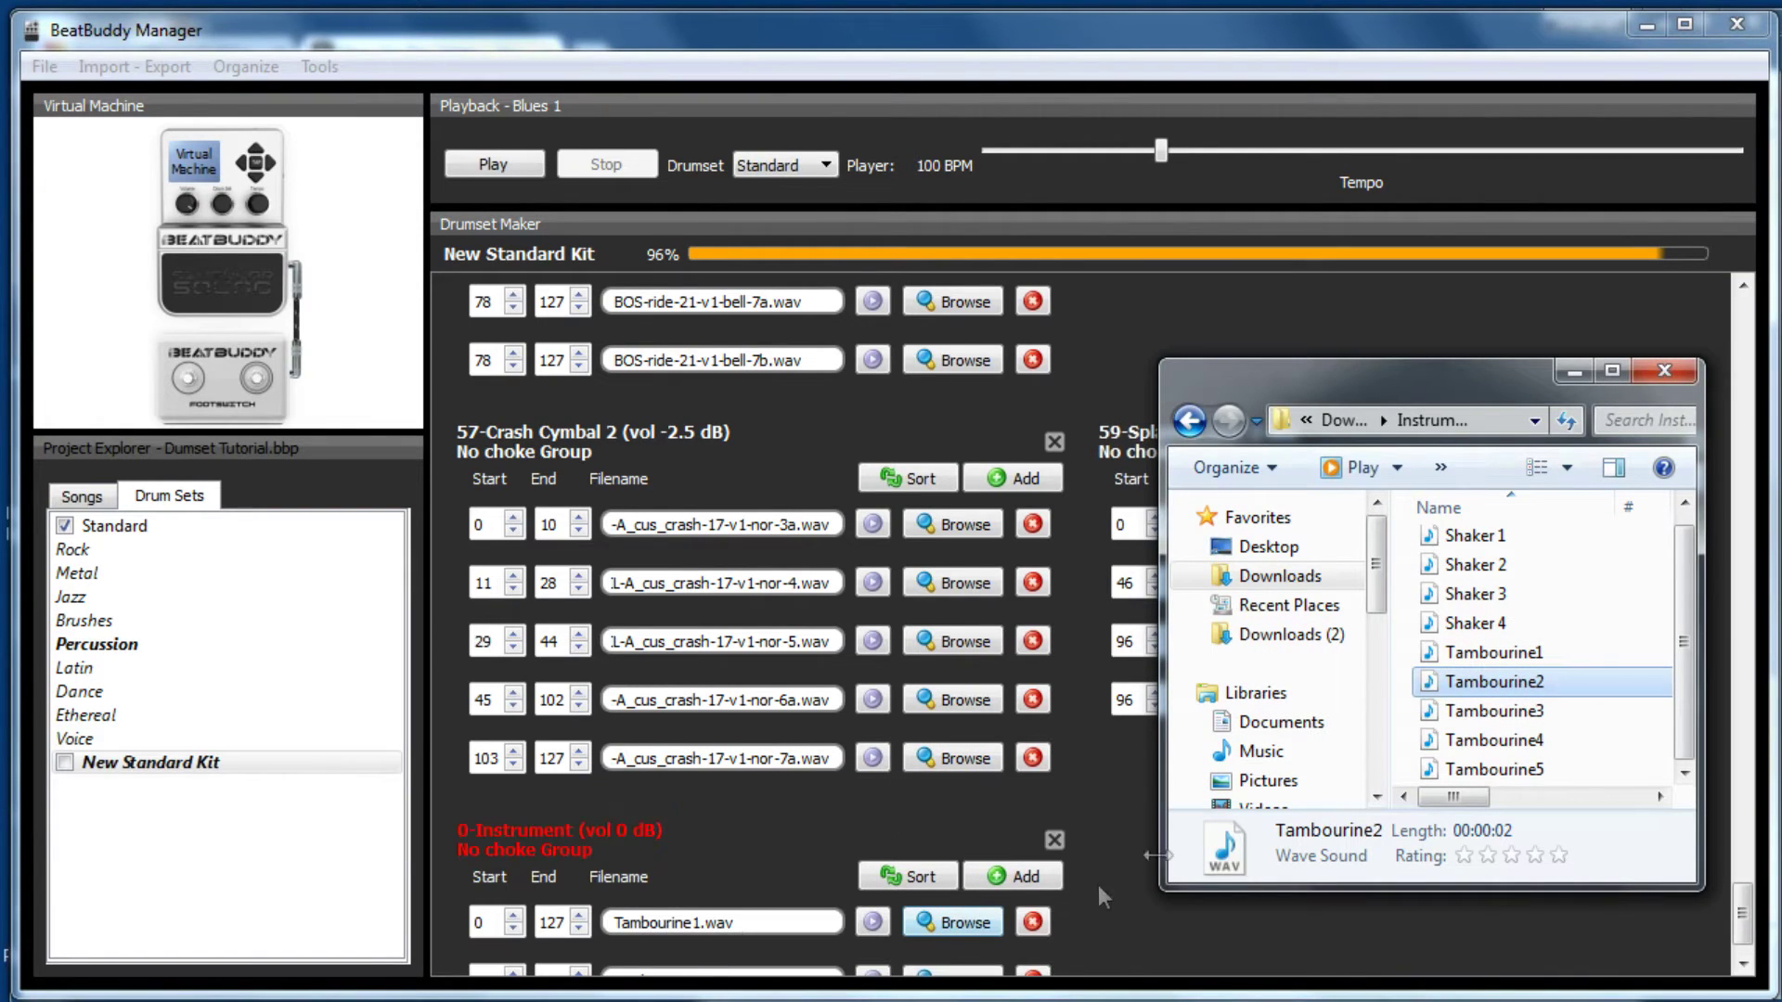
click(1484, 713)
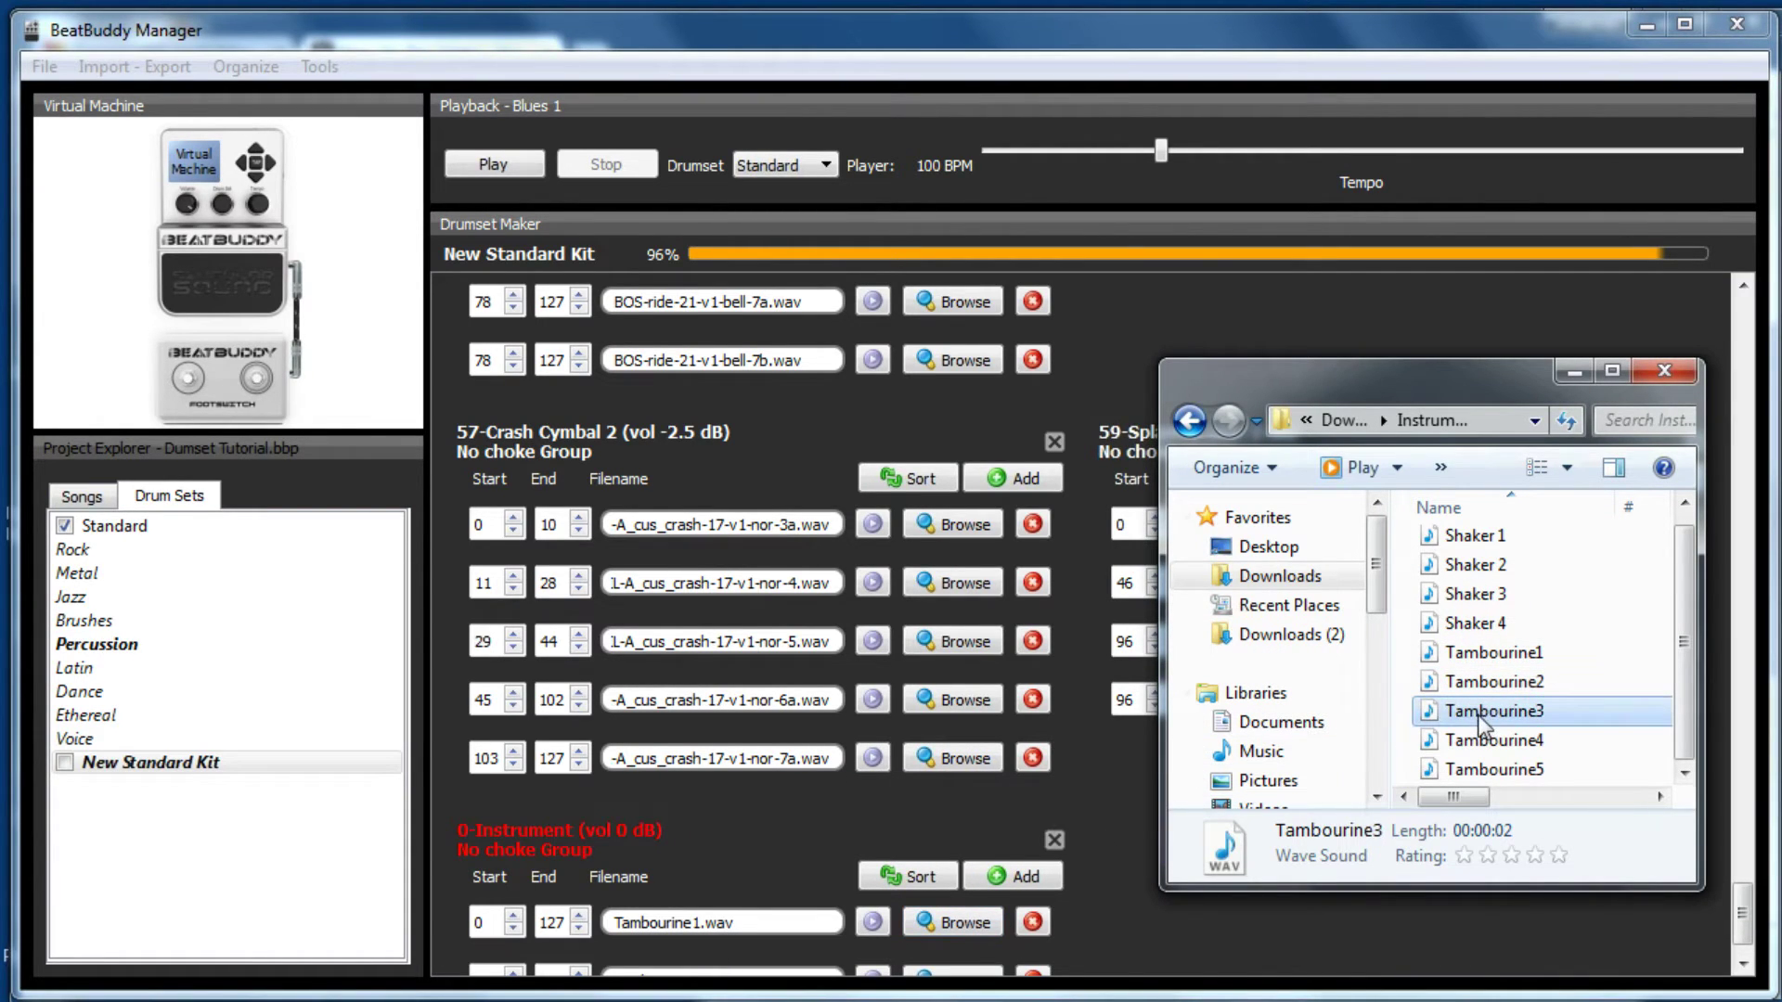
shift+click(1503, 769)
drag(1506, 739, 815, 955)
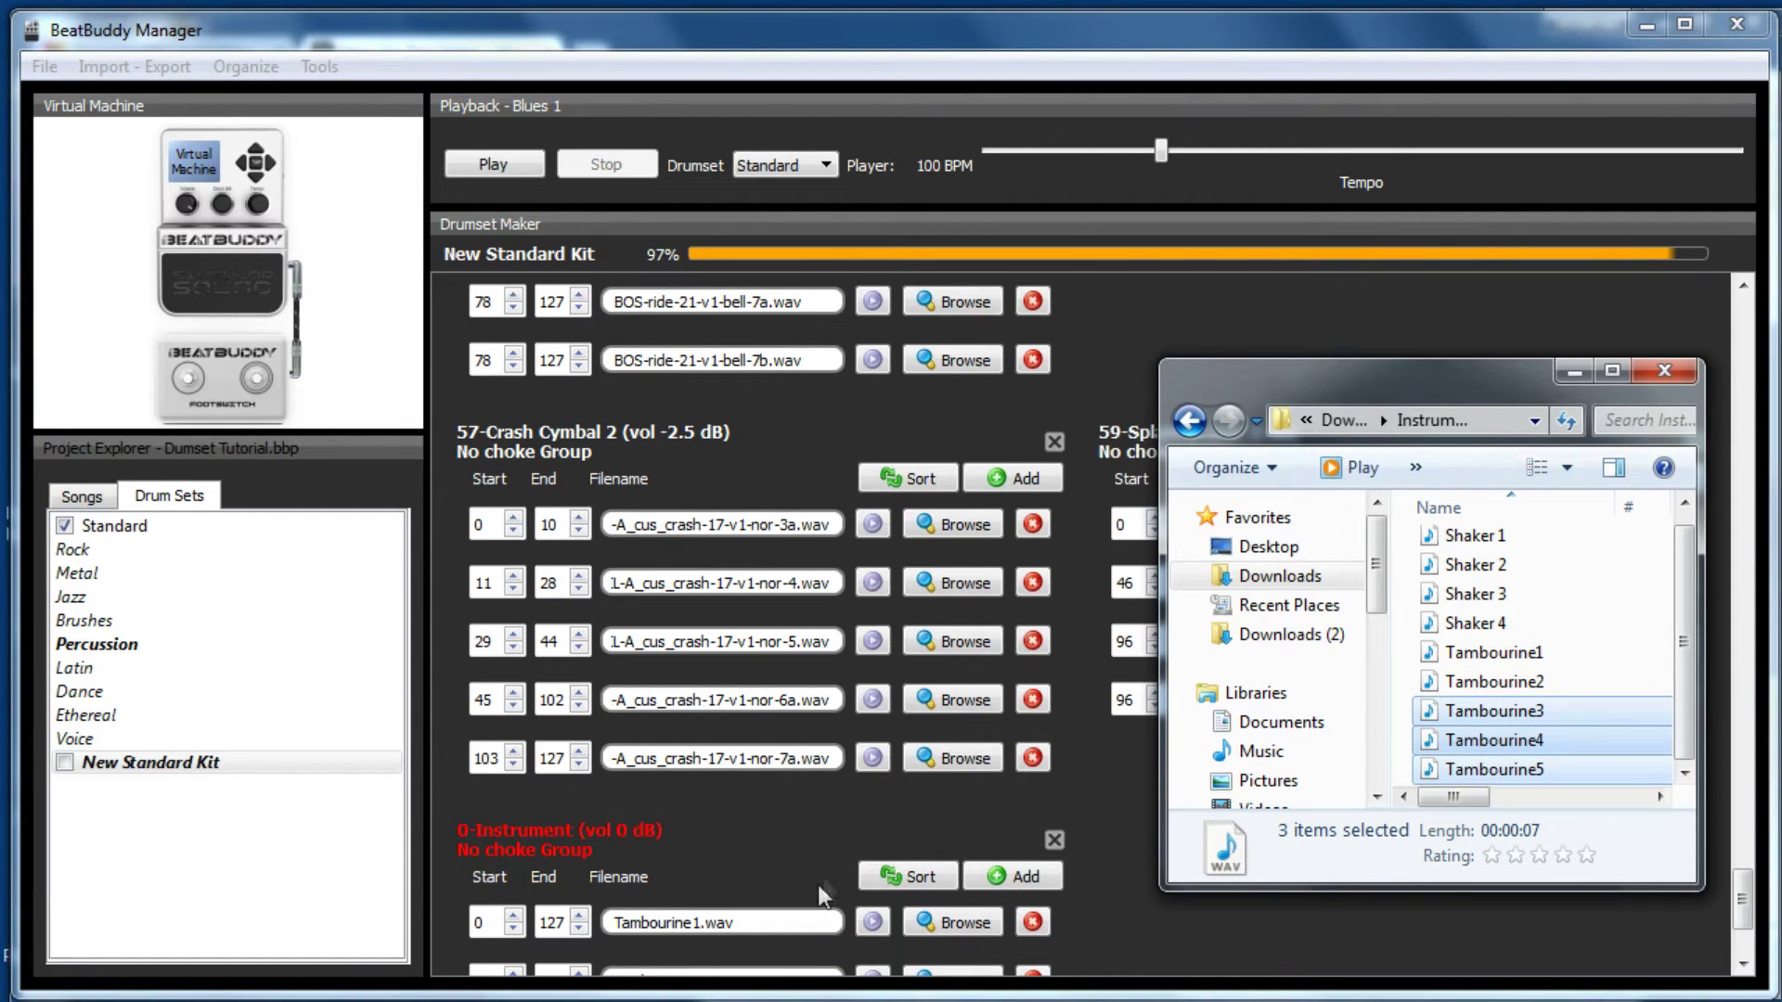
click(1130, 858)
scroll(1130, 858, down, 3)
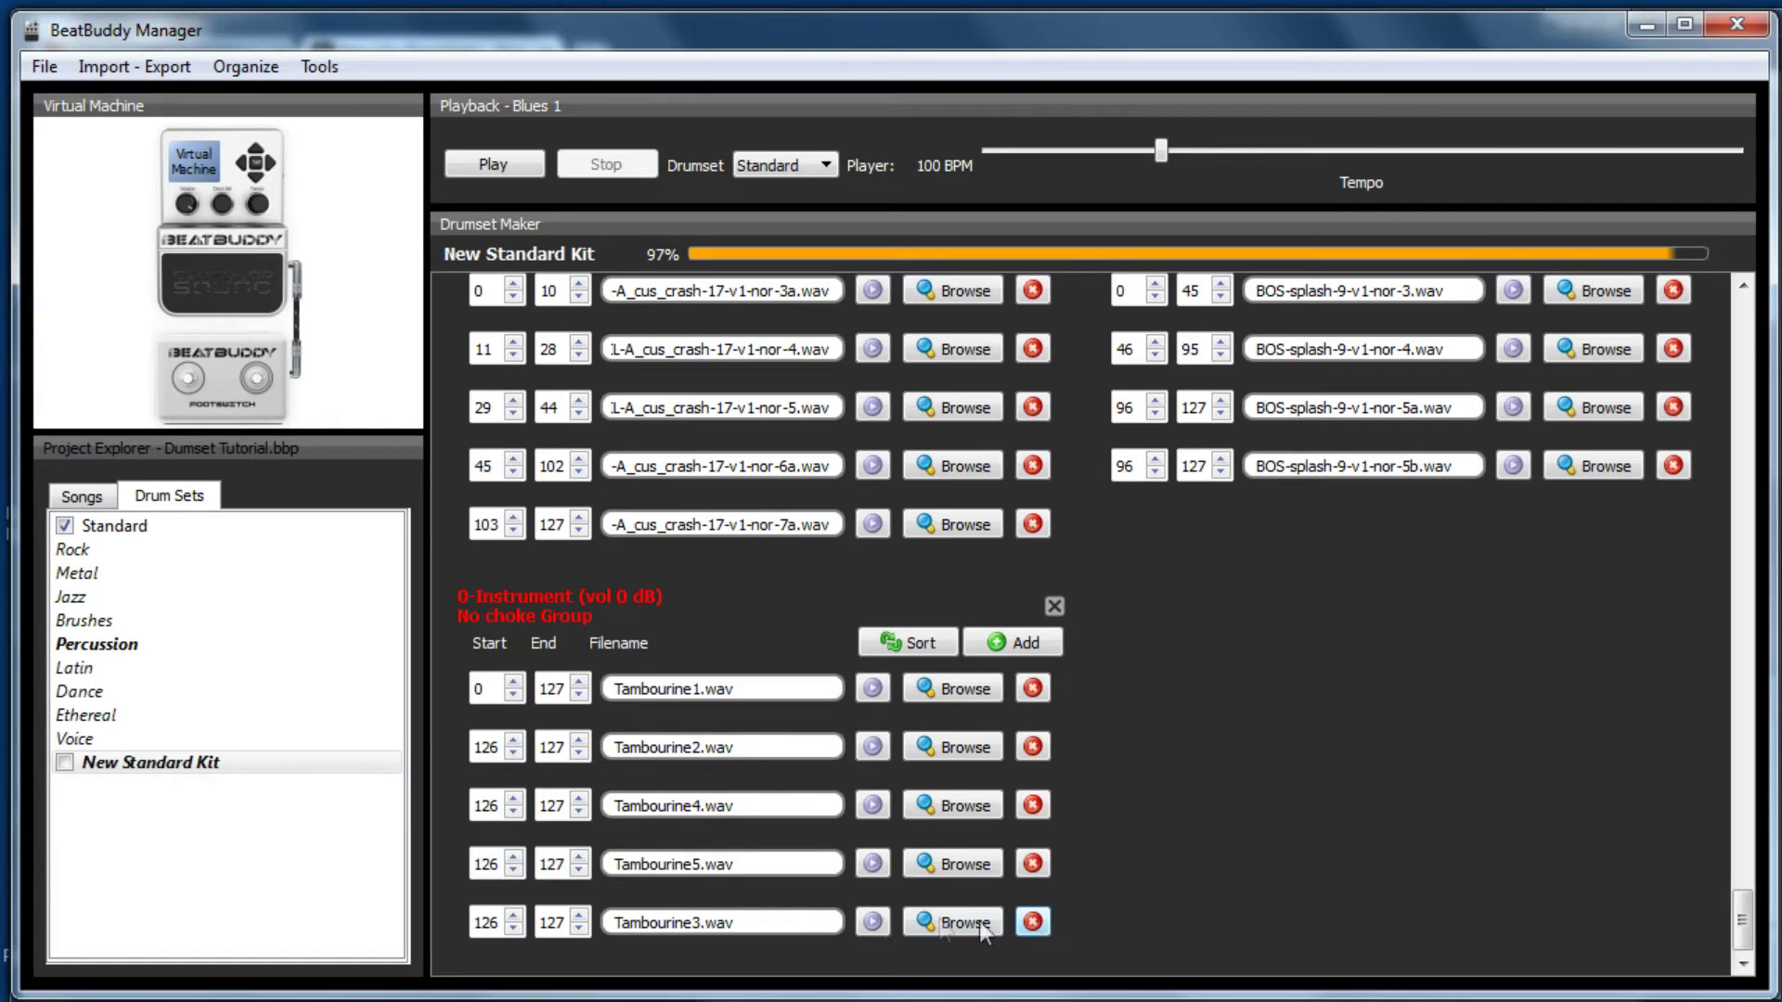
Delete the Tambourine3 row and change Start from 126 to 0 for Tambourine2, 4 and 5.
click(1032, 923)
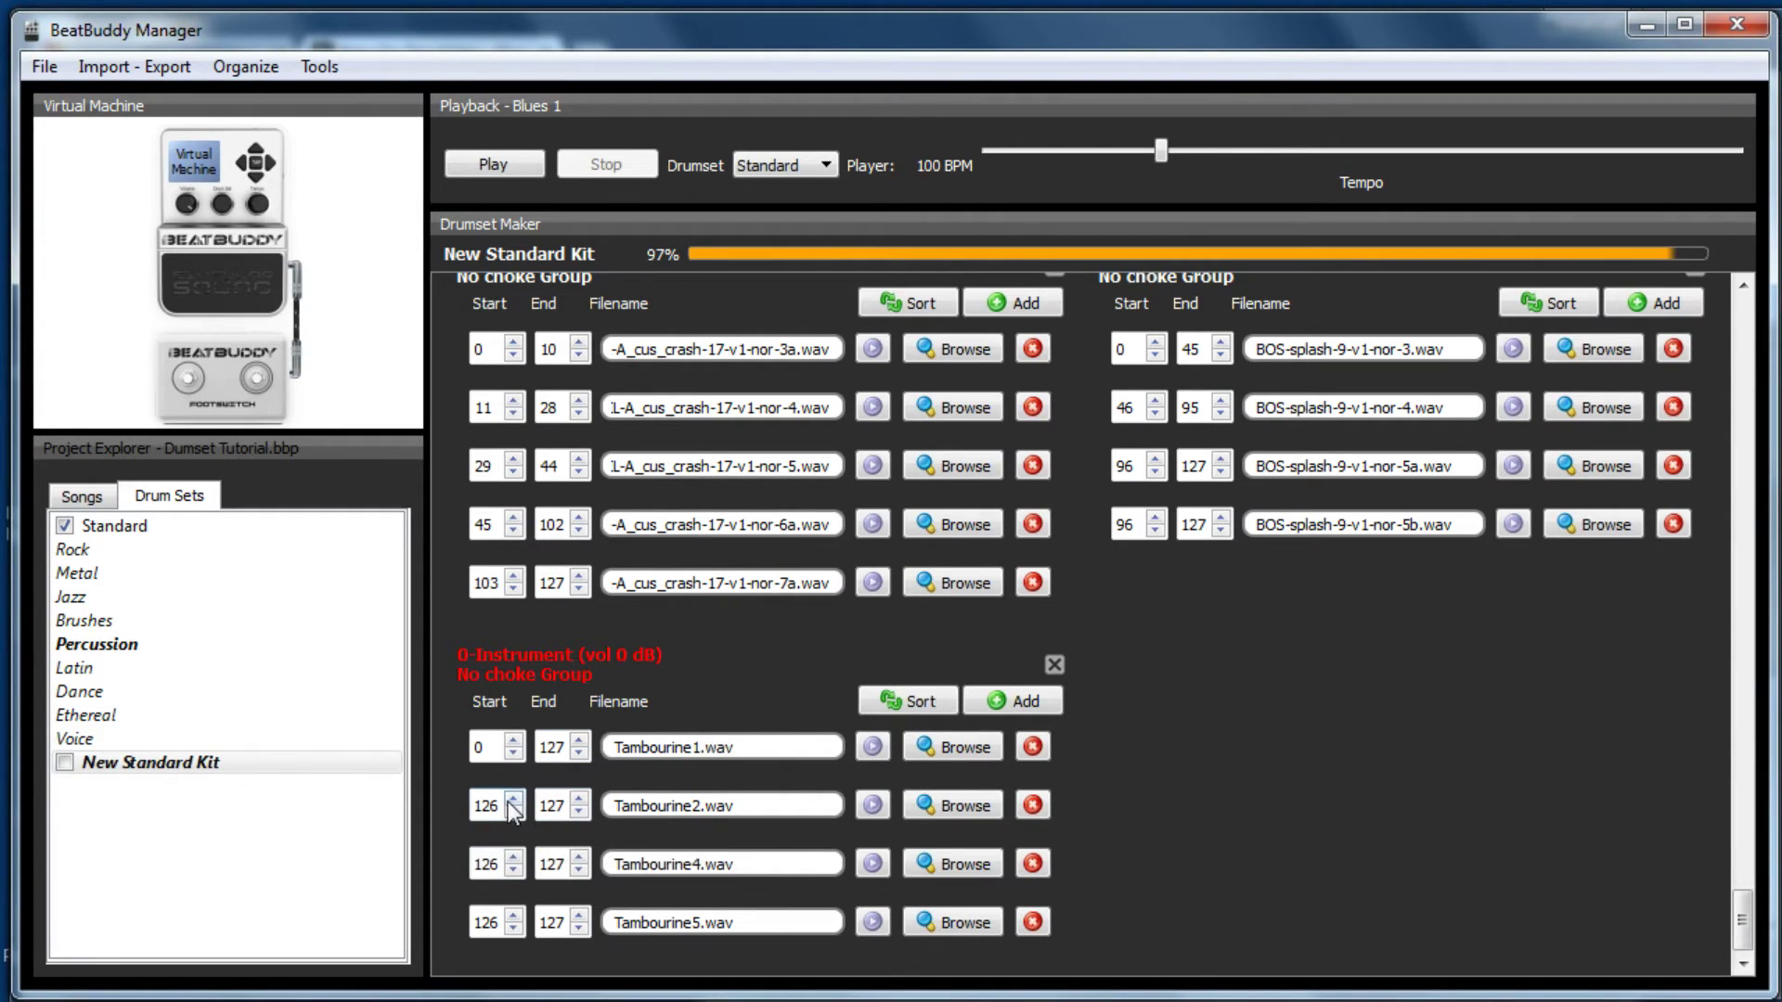
click(475, 805)
drag(502, 810, 452, 812)
text(0)
drag(502, 864, 424, 860)
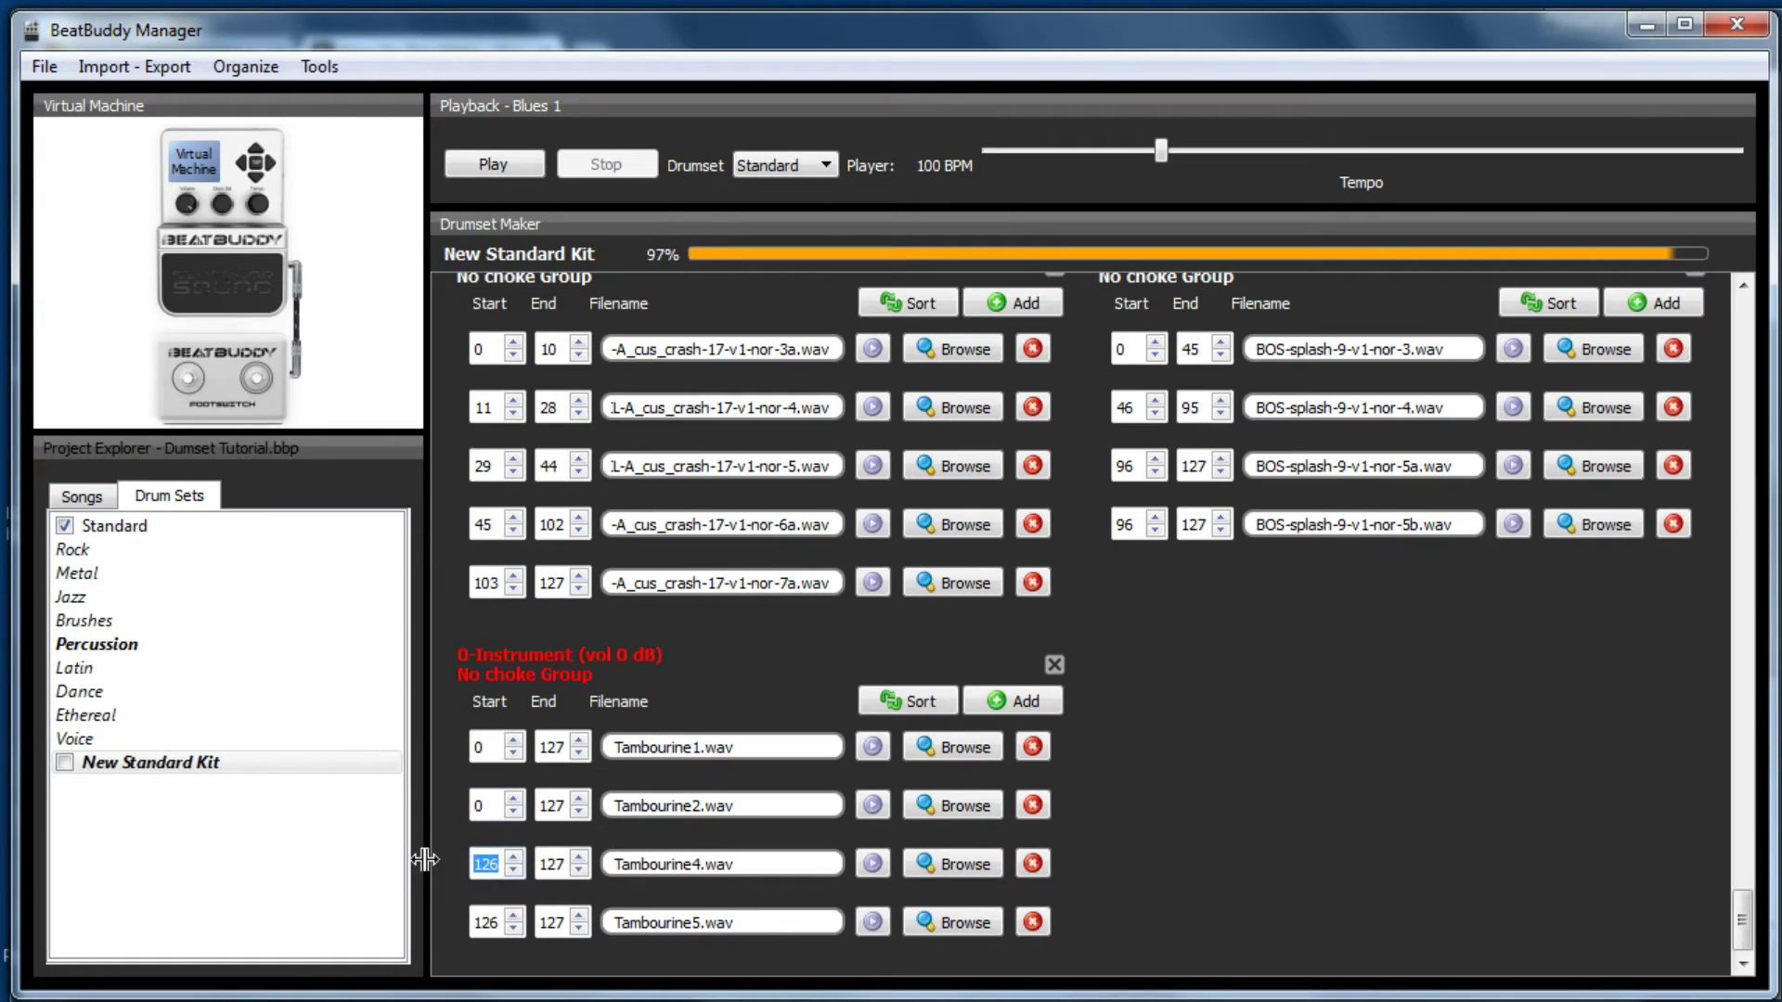
text(0)
drag(505, 922, 427, 924)
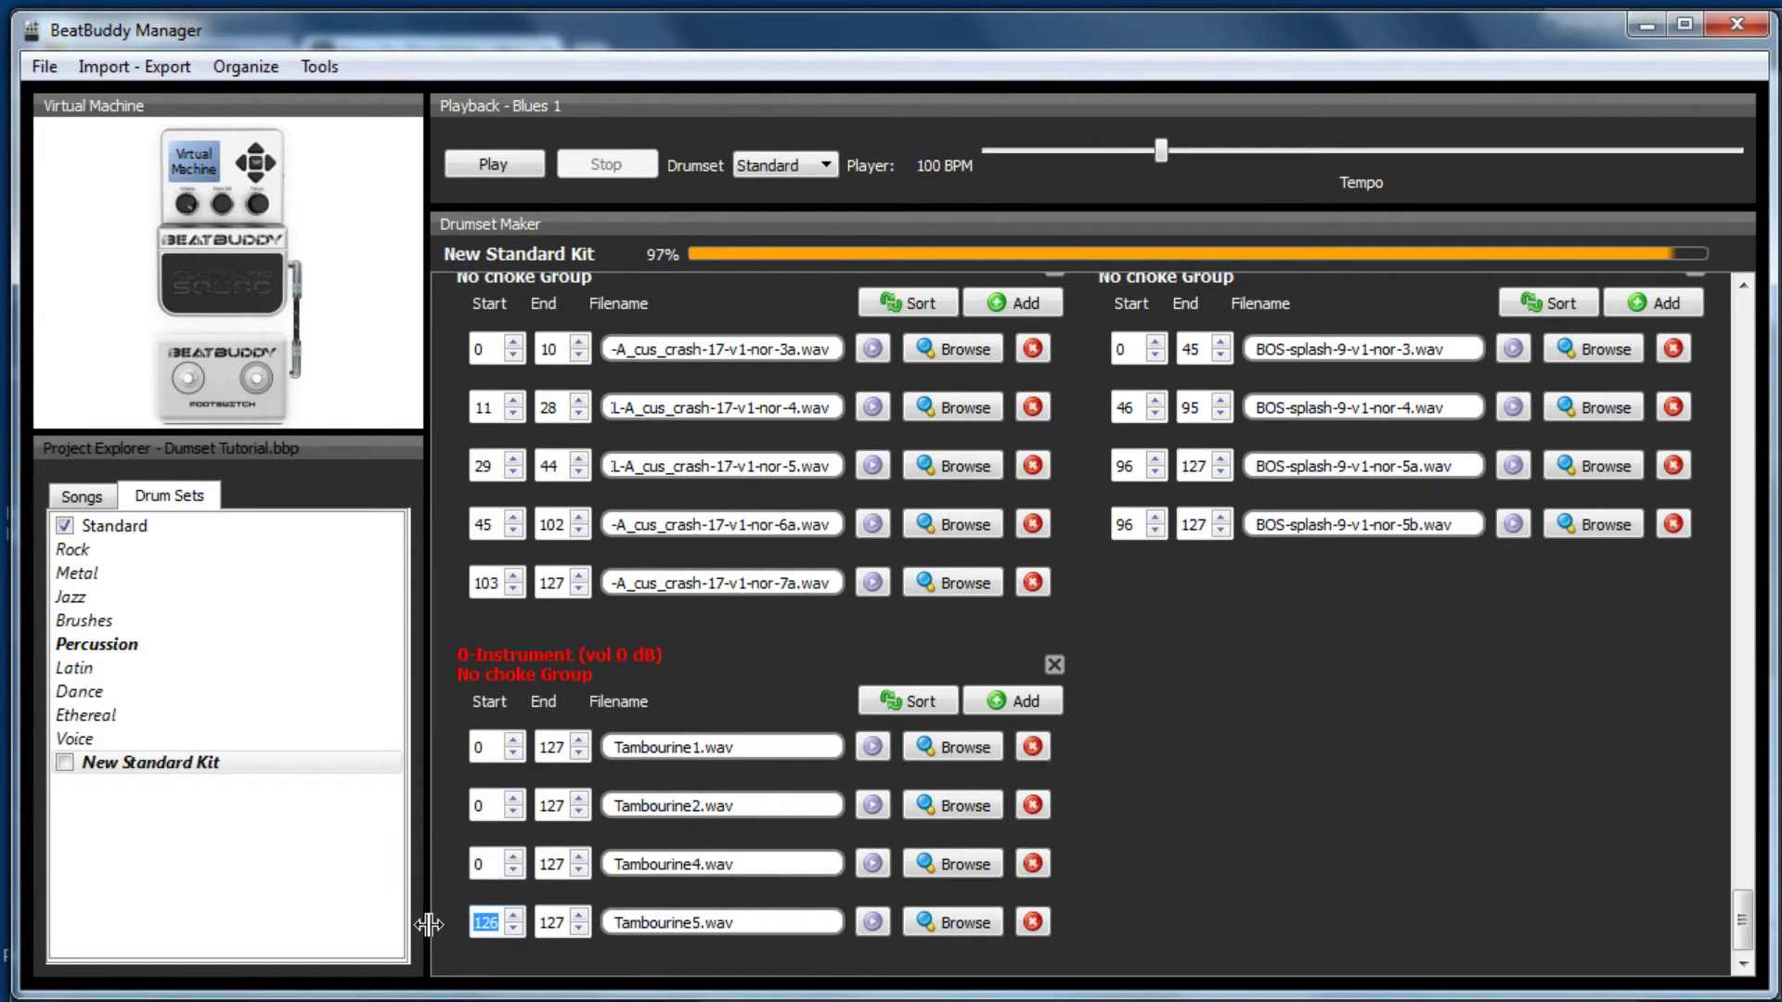
text(0)
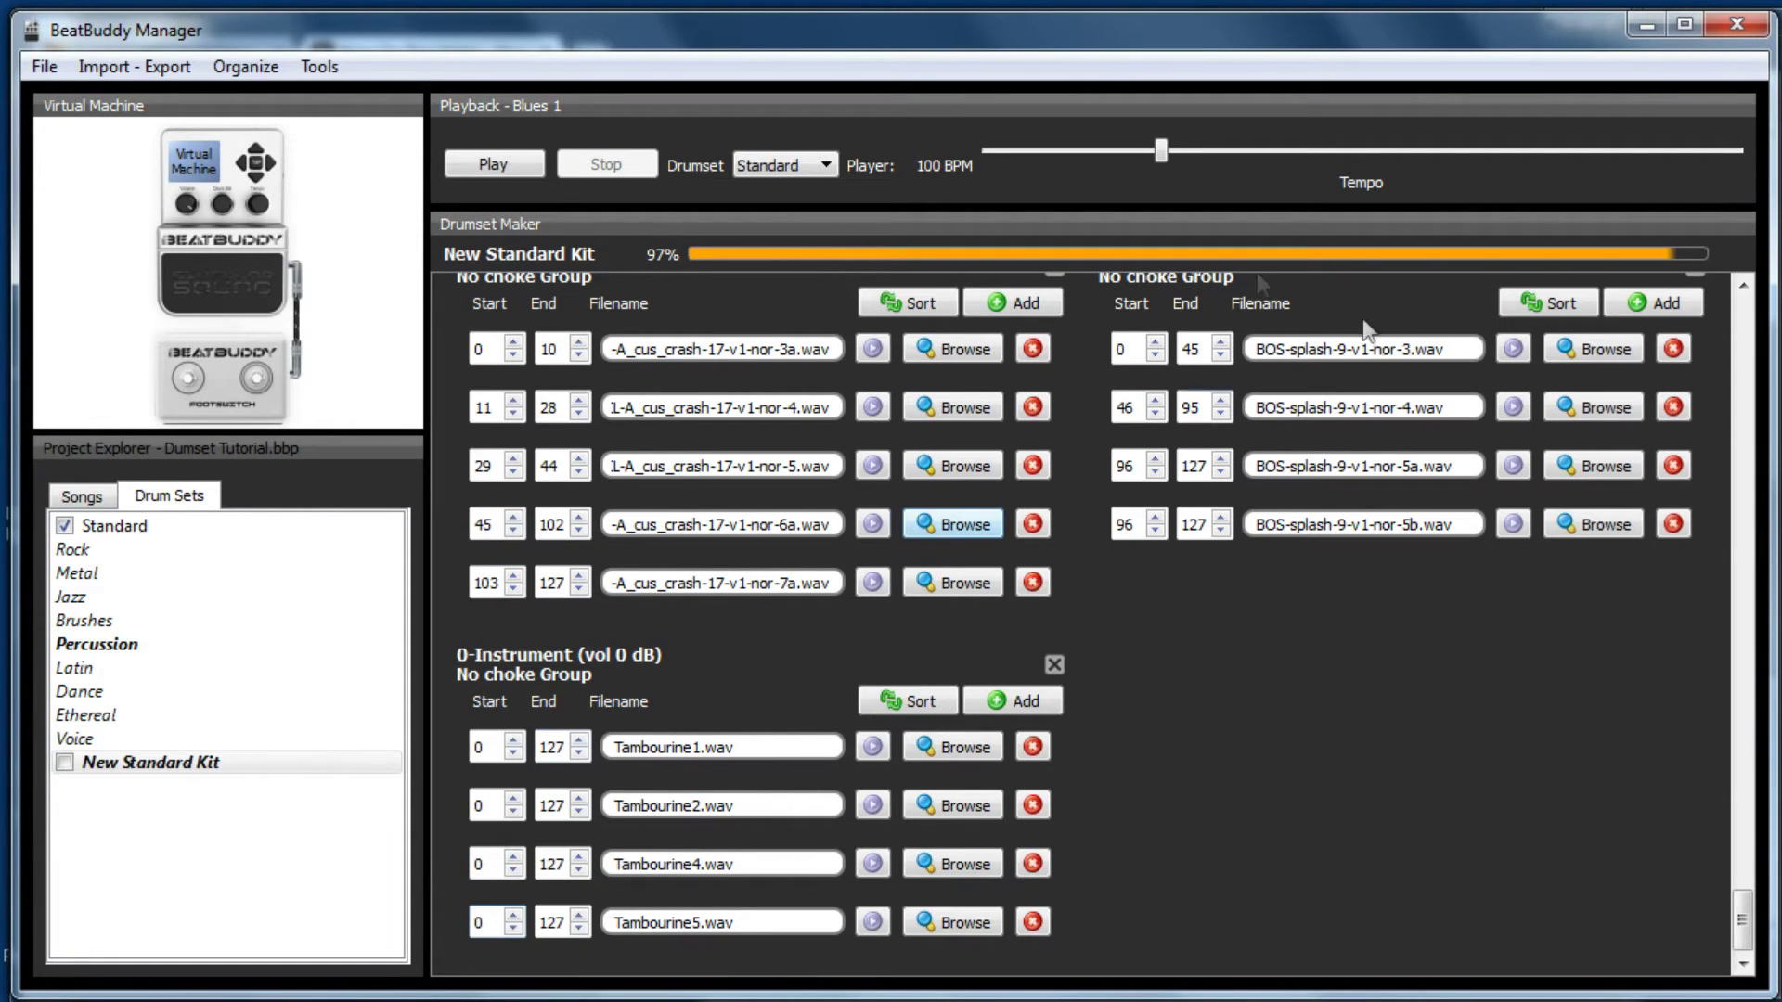
scroll(1268, 680, up, 1)
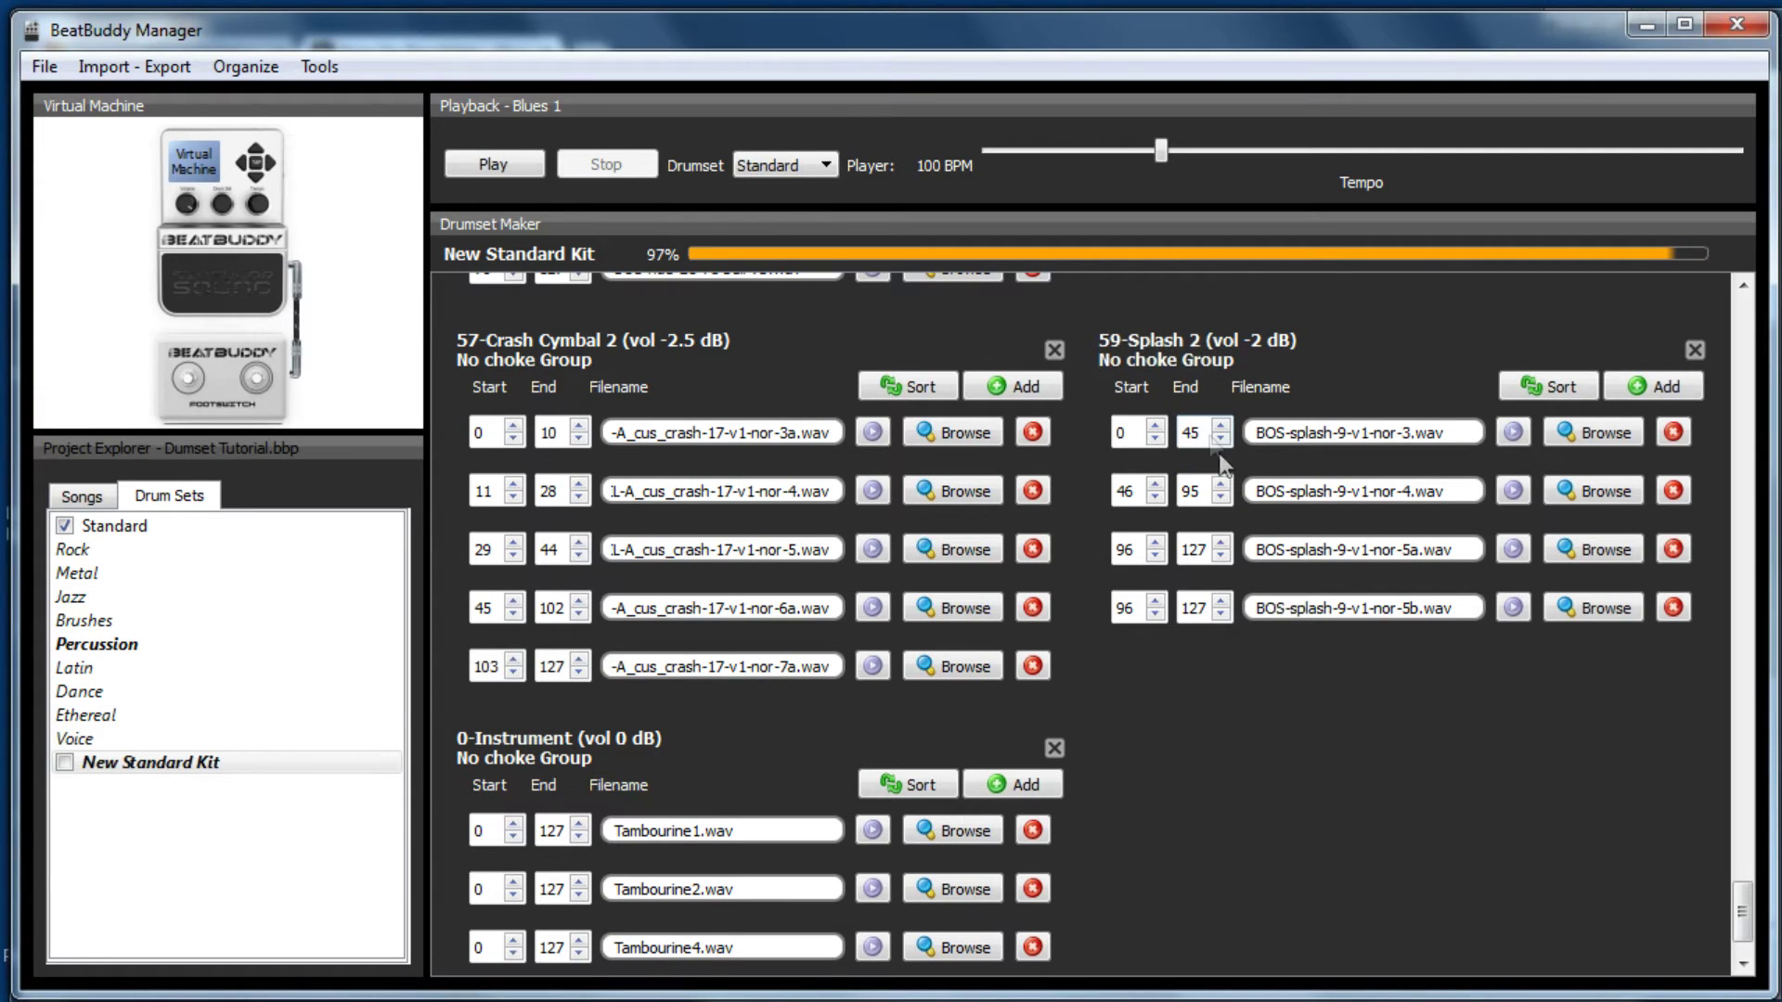
Set Tambourine1's End to 45 and Tambourine2's Start to 46.
double_click(551, 830)
text(45)
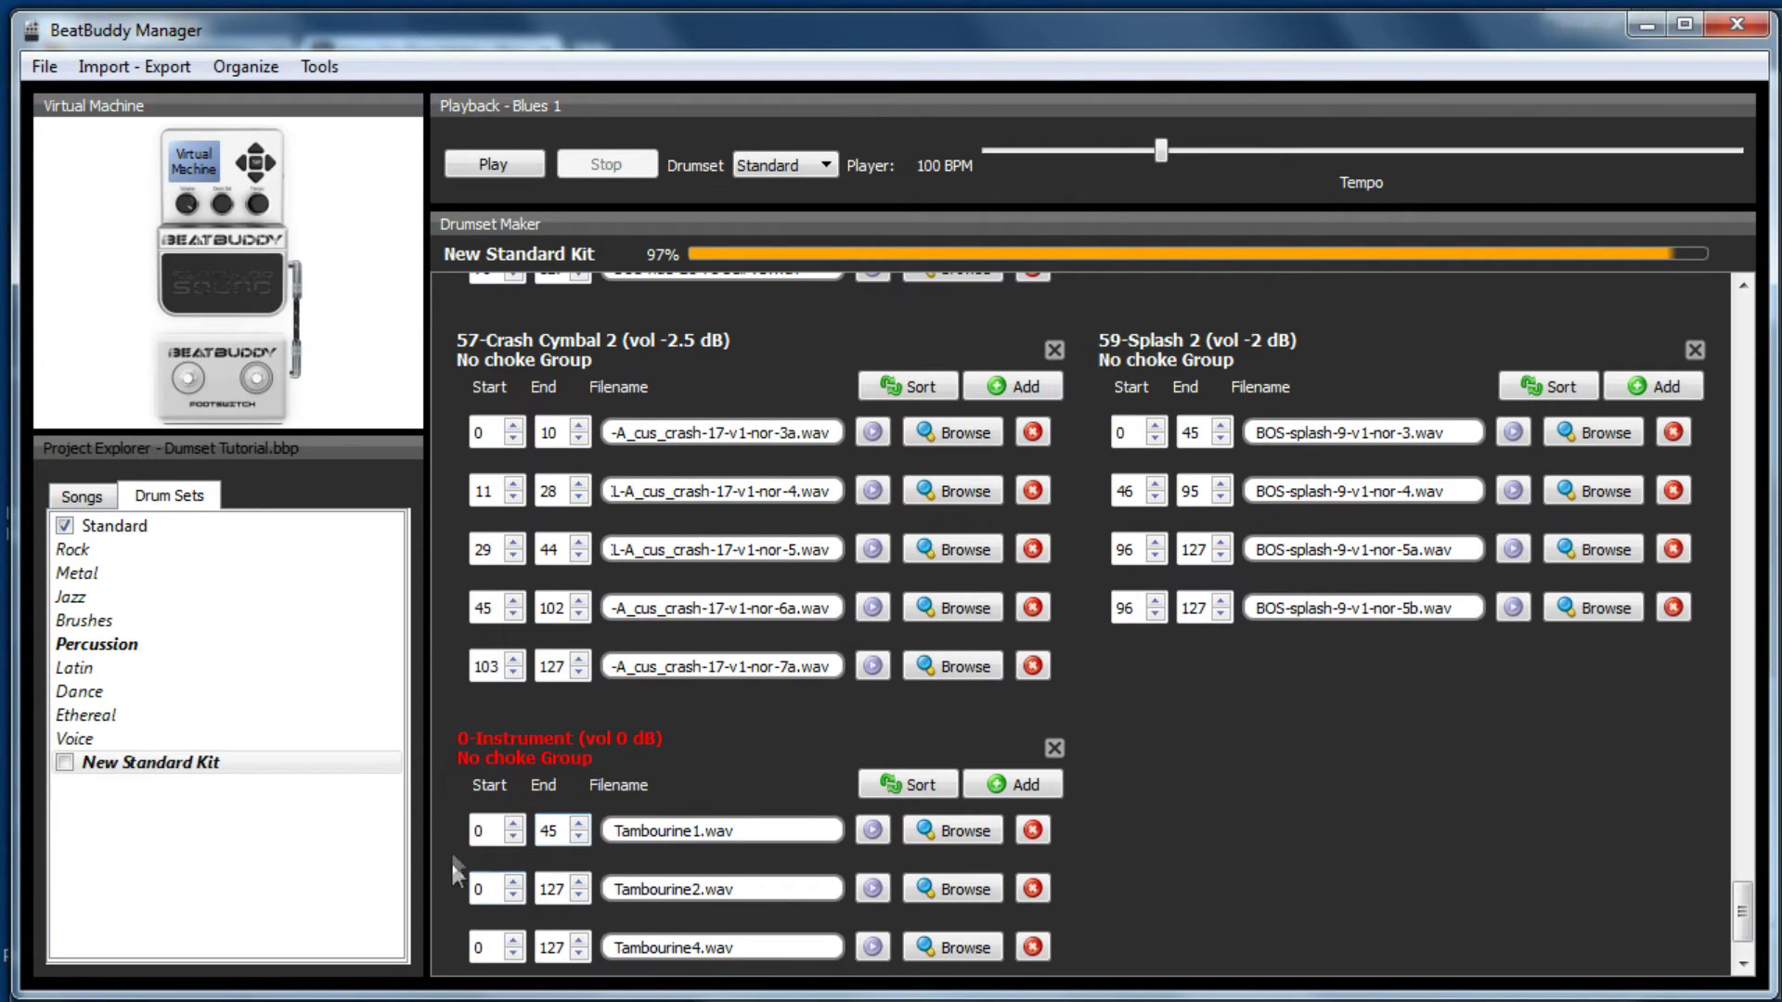
click(492, 889)
text(46)
key(Tab)
key(Tab)
Set Tambourine5's Start to 96, then look up Tambourine in the General MIDI drum map.
click(581, 956)
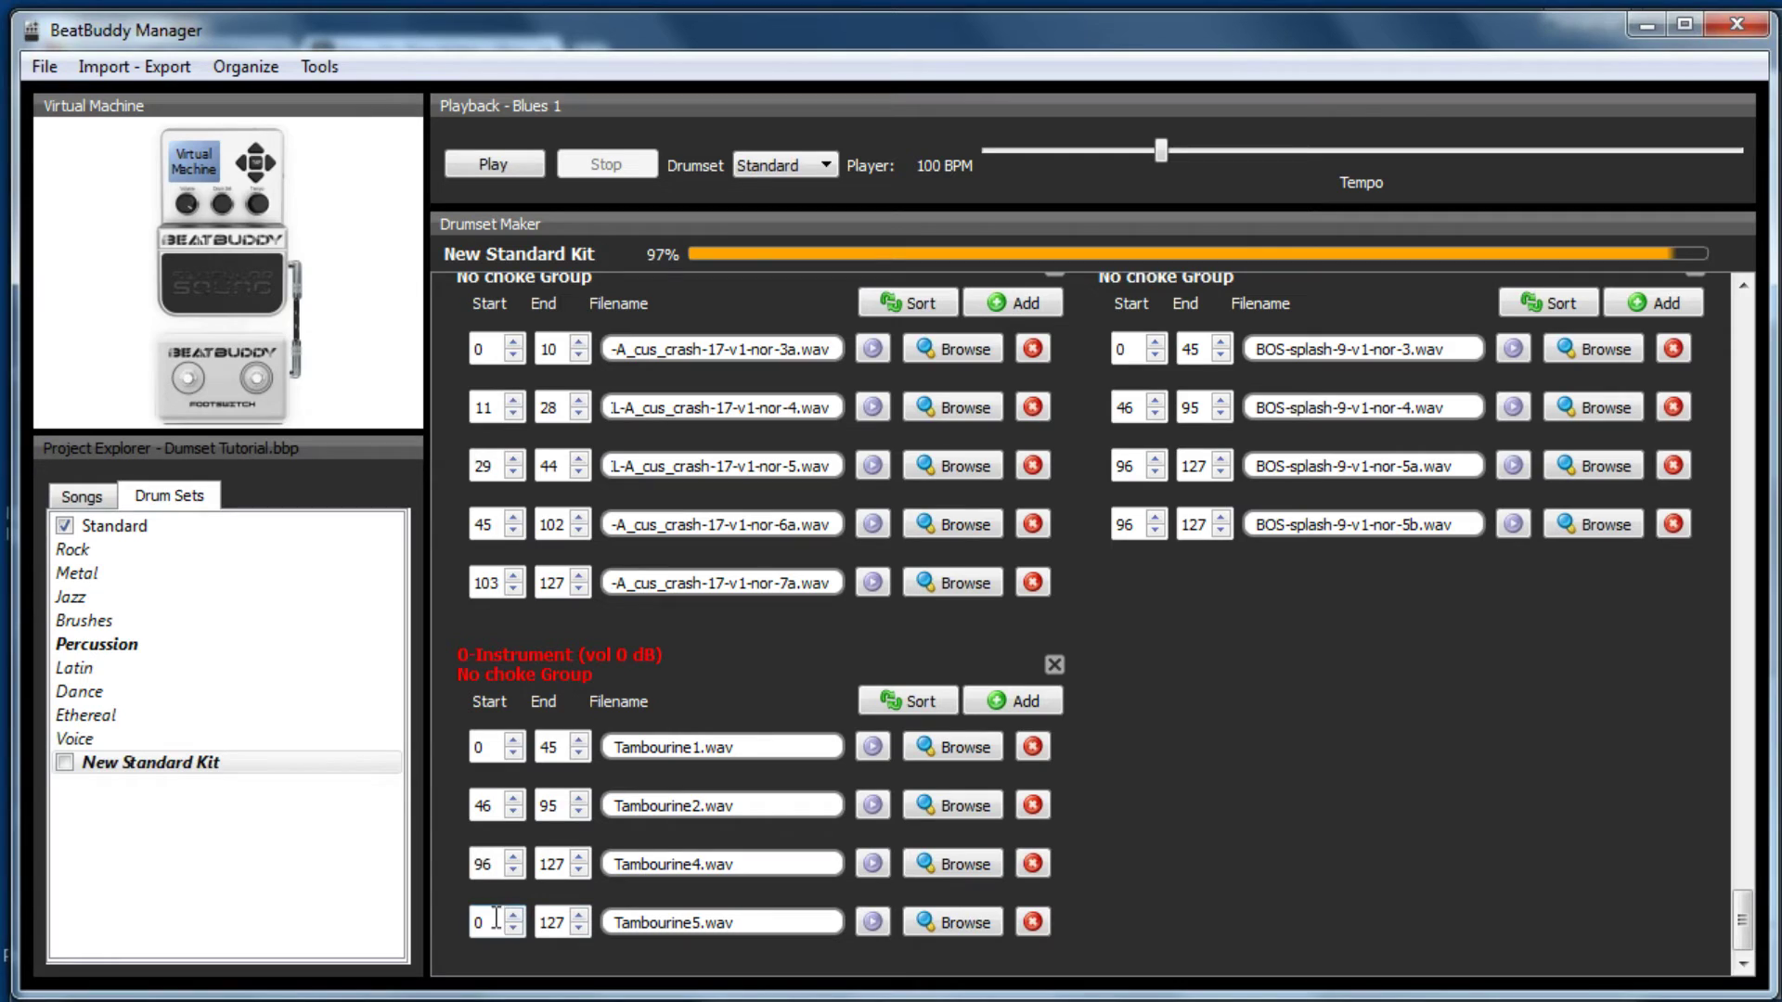
drag(494, 921, 466, 919)
text(96)
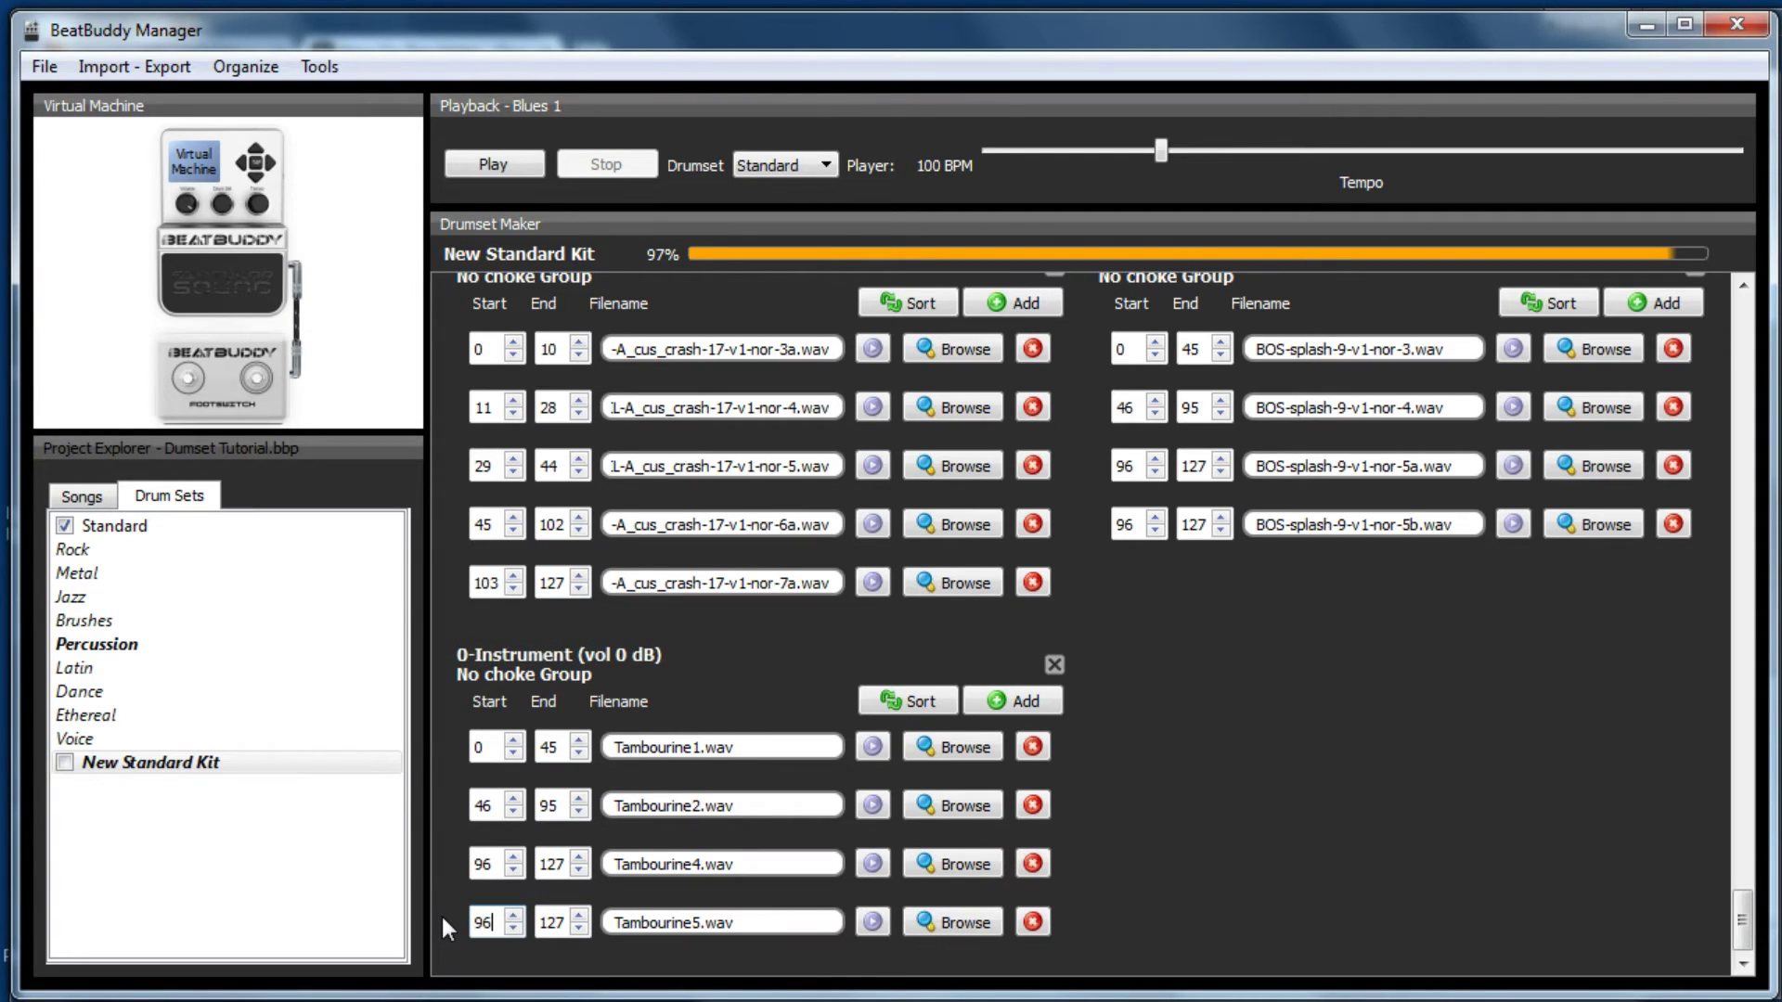
click(523, 678)
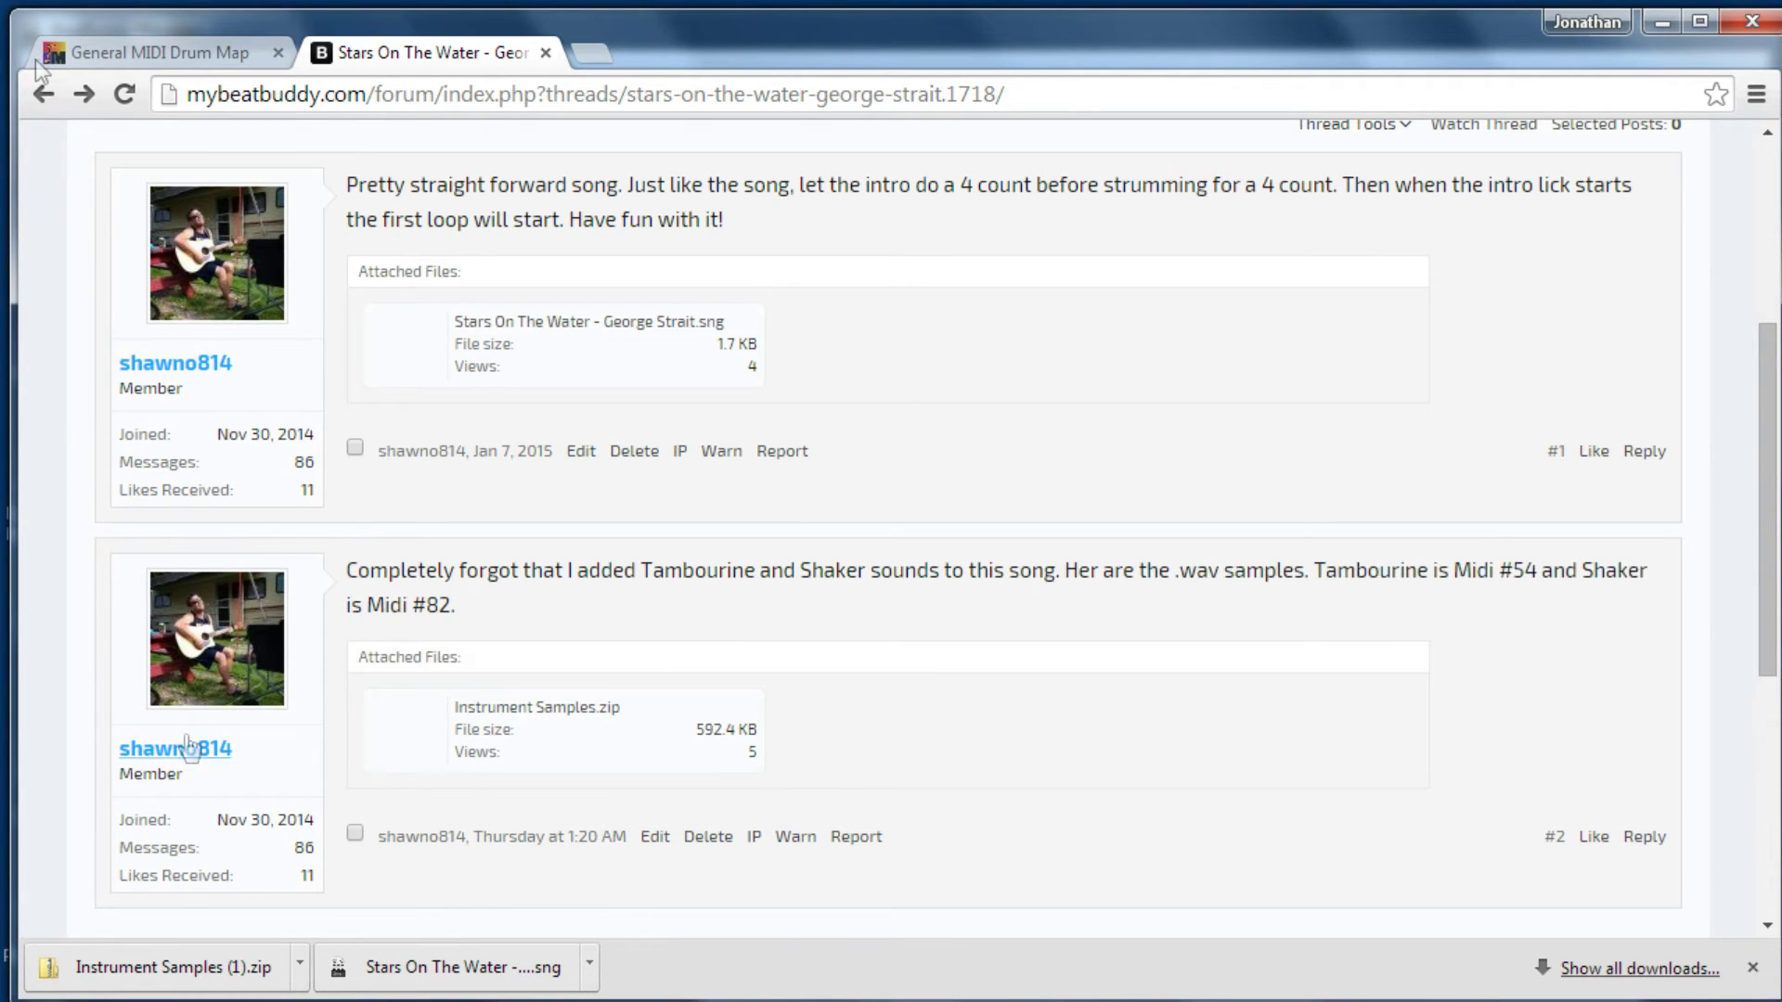
click(135, 55)
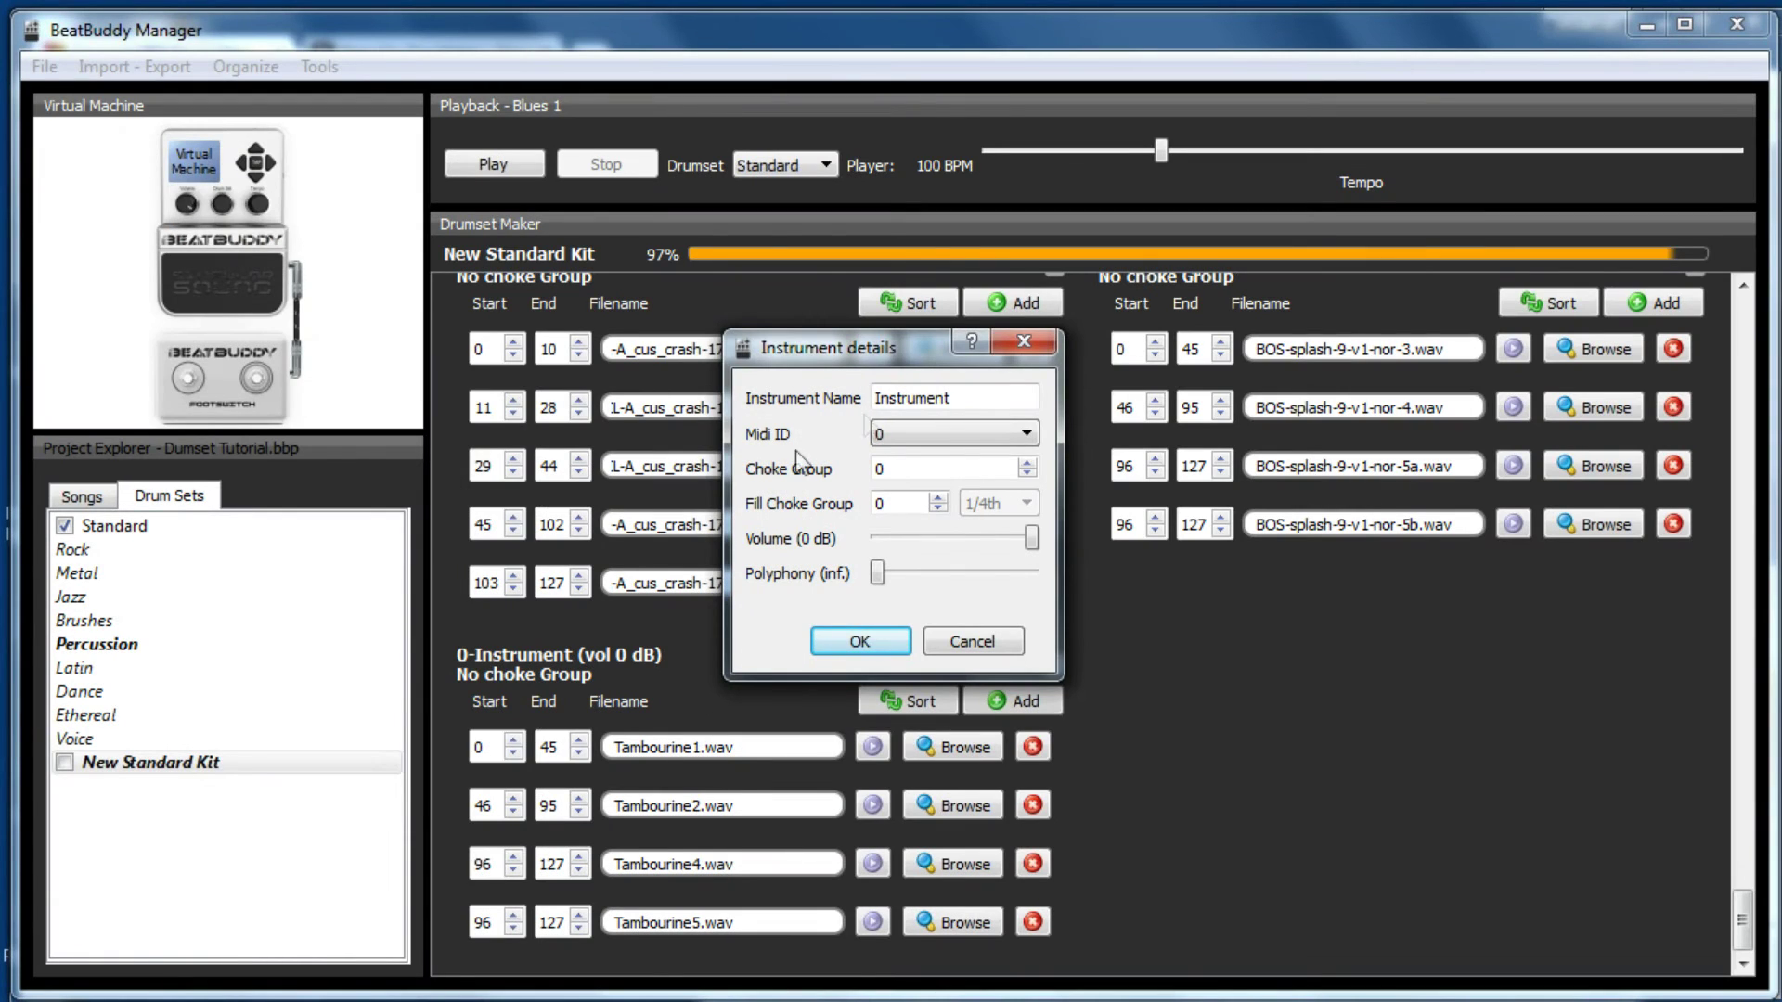
Assign the tambourine instrument MIDI ID 54 and preview the Tambourine1 sample.
click(1026, 436)
scroll(1011, 529, down, 7)
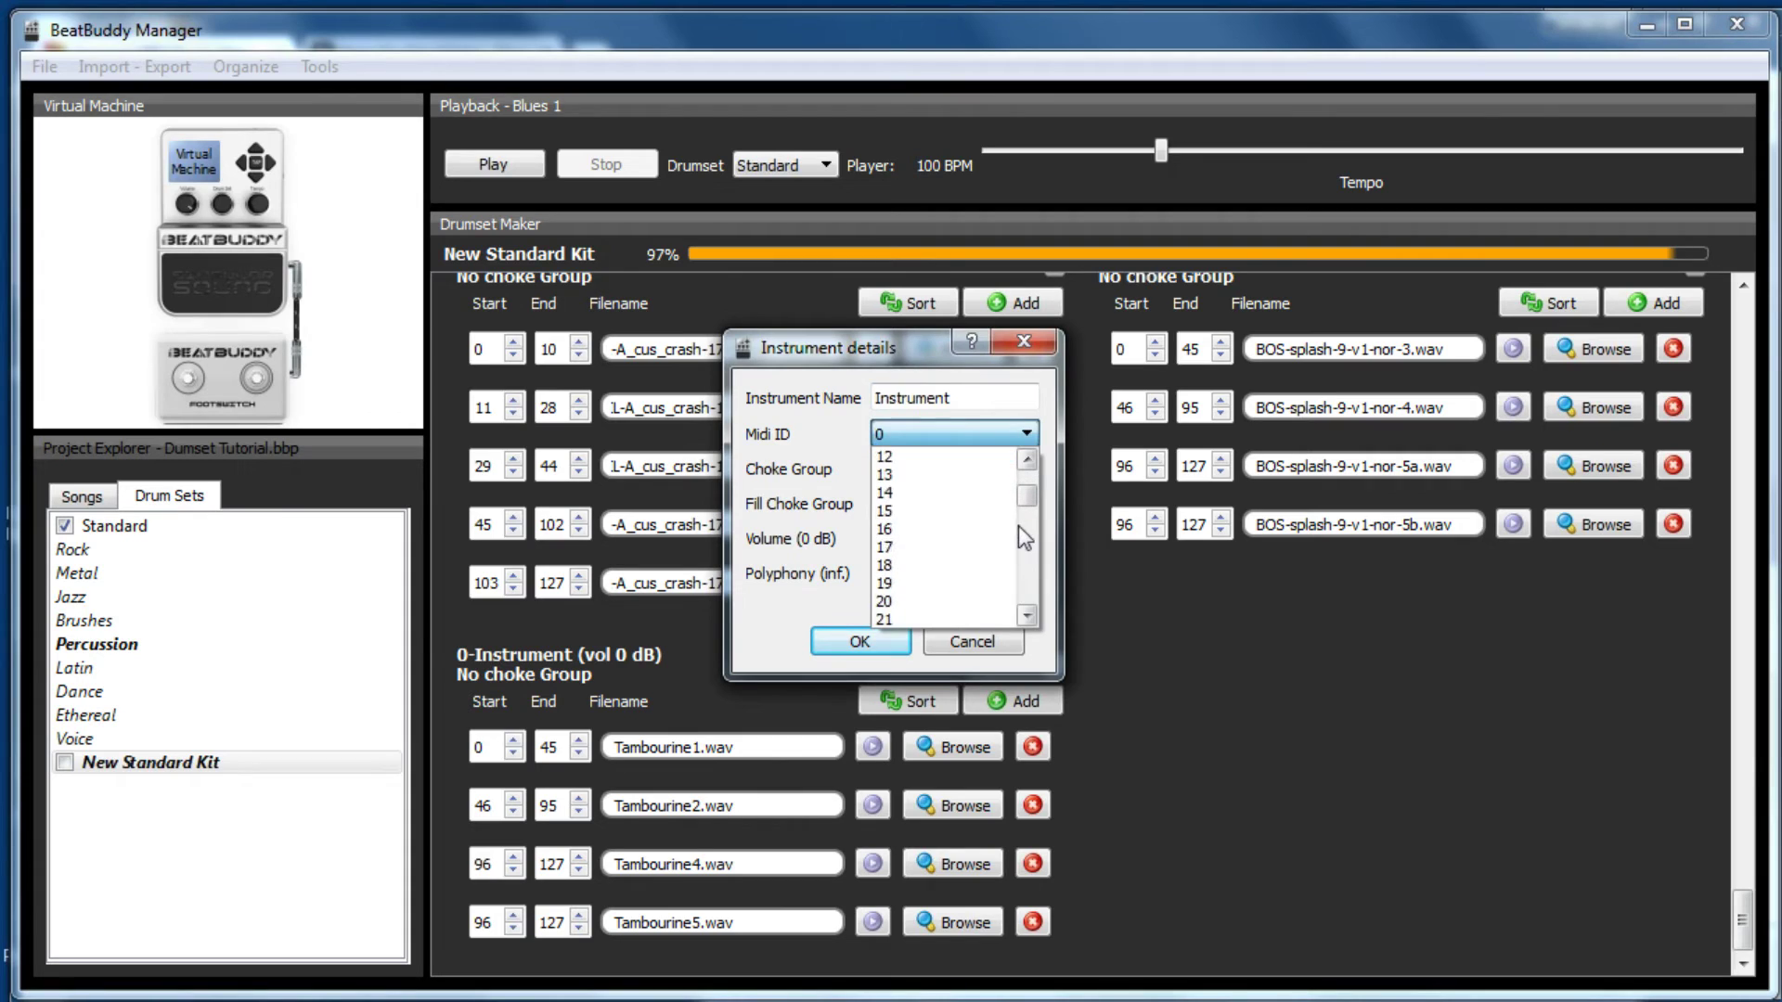
scroll(993, 547, down, 5)
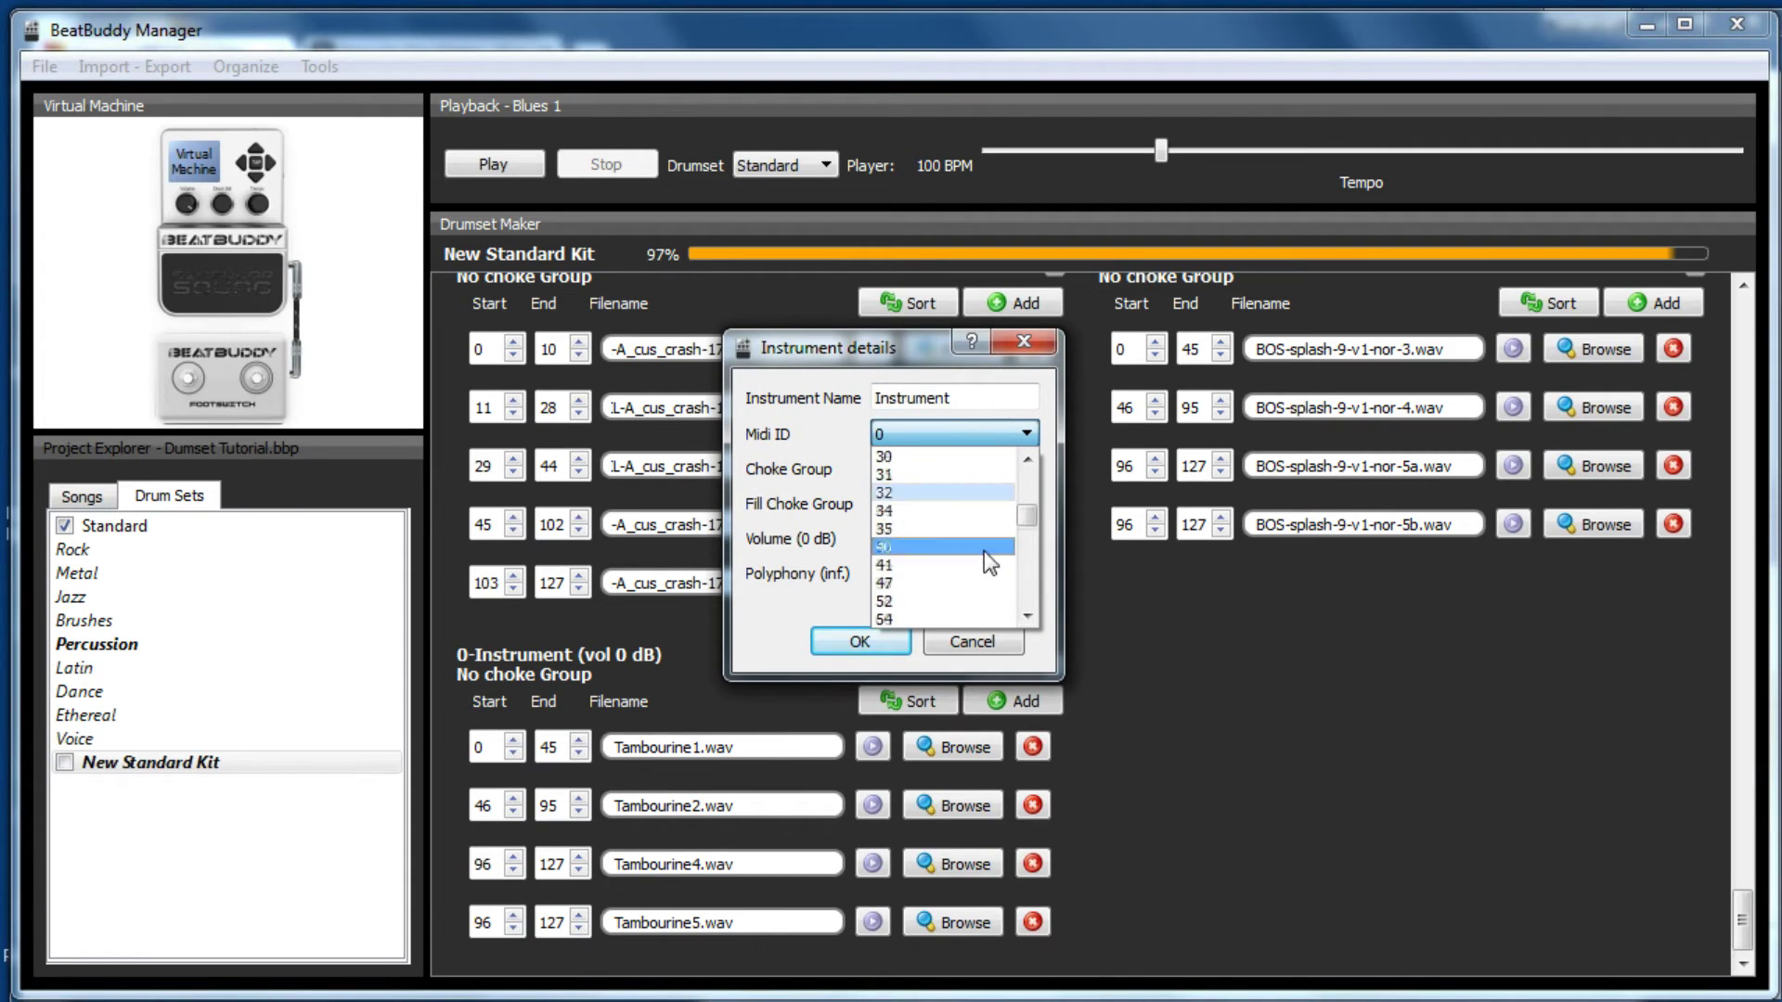
click(948, 511)
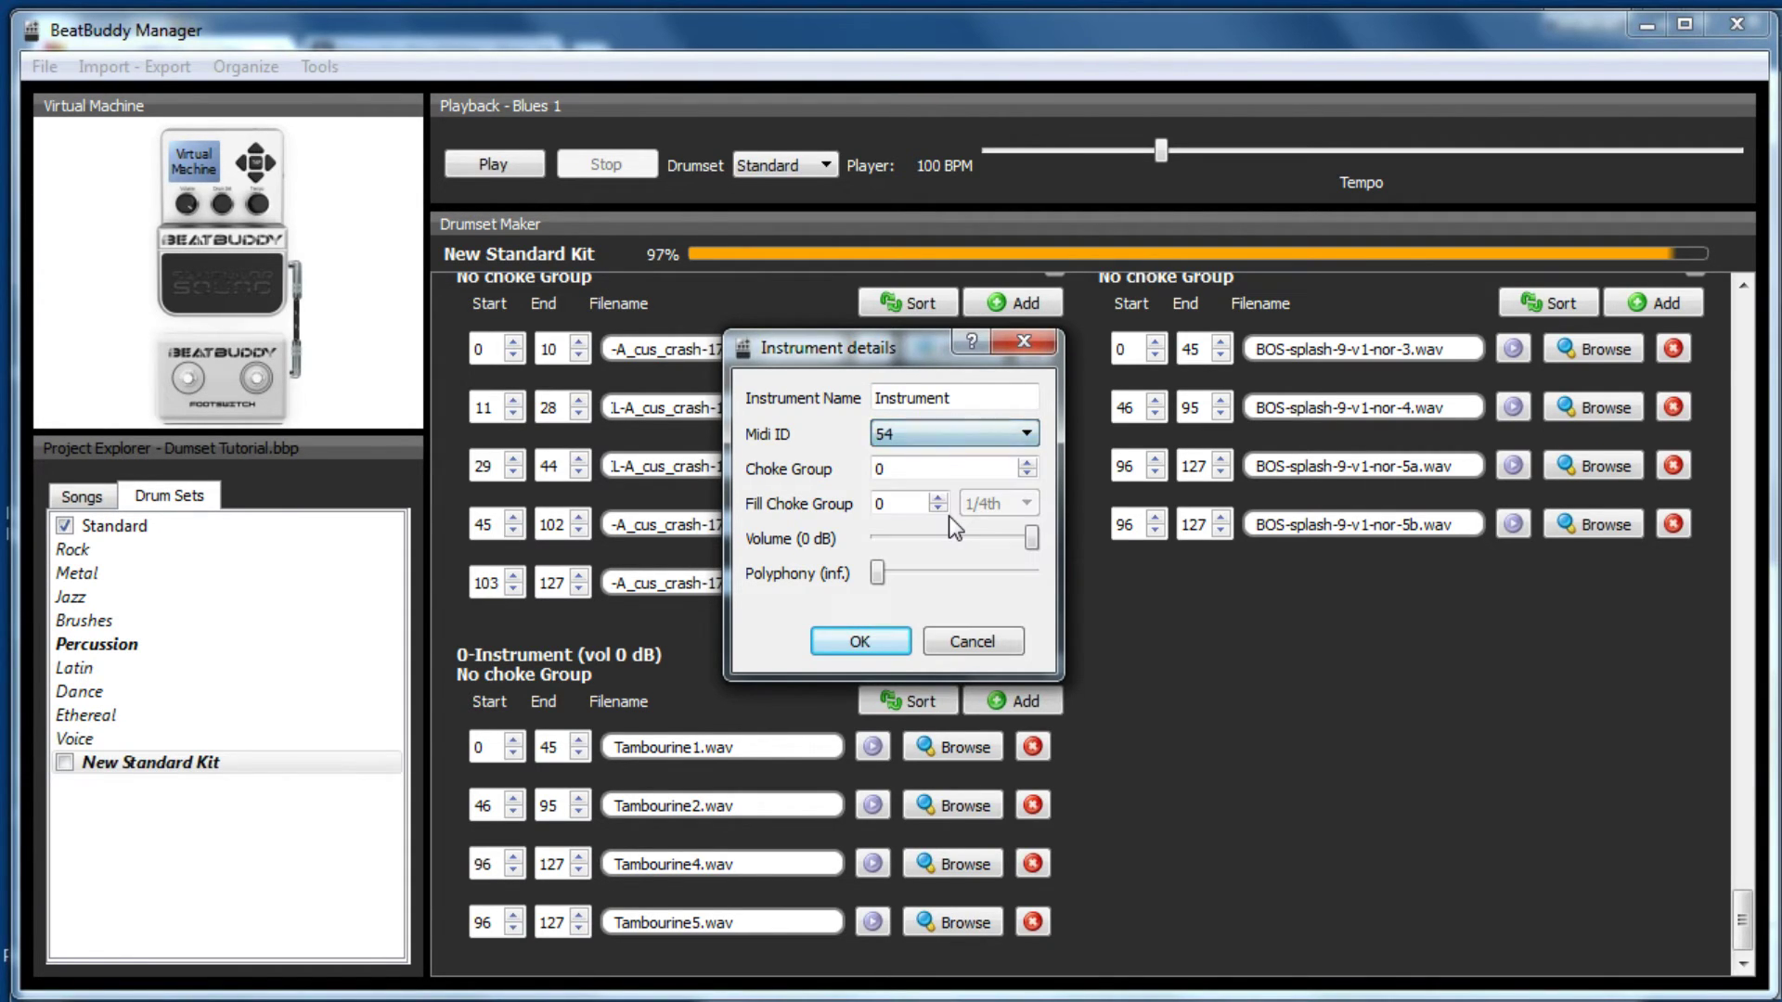
click(870, 640)
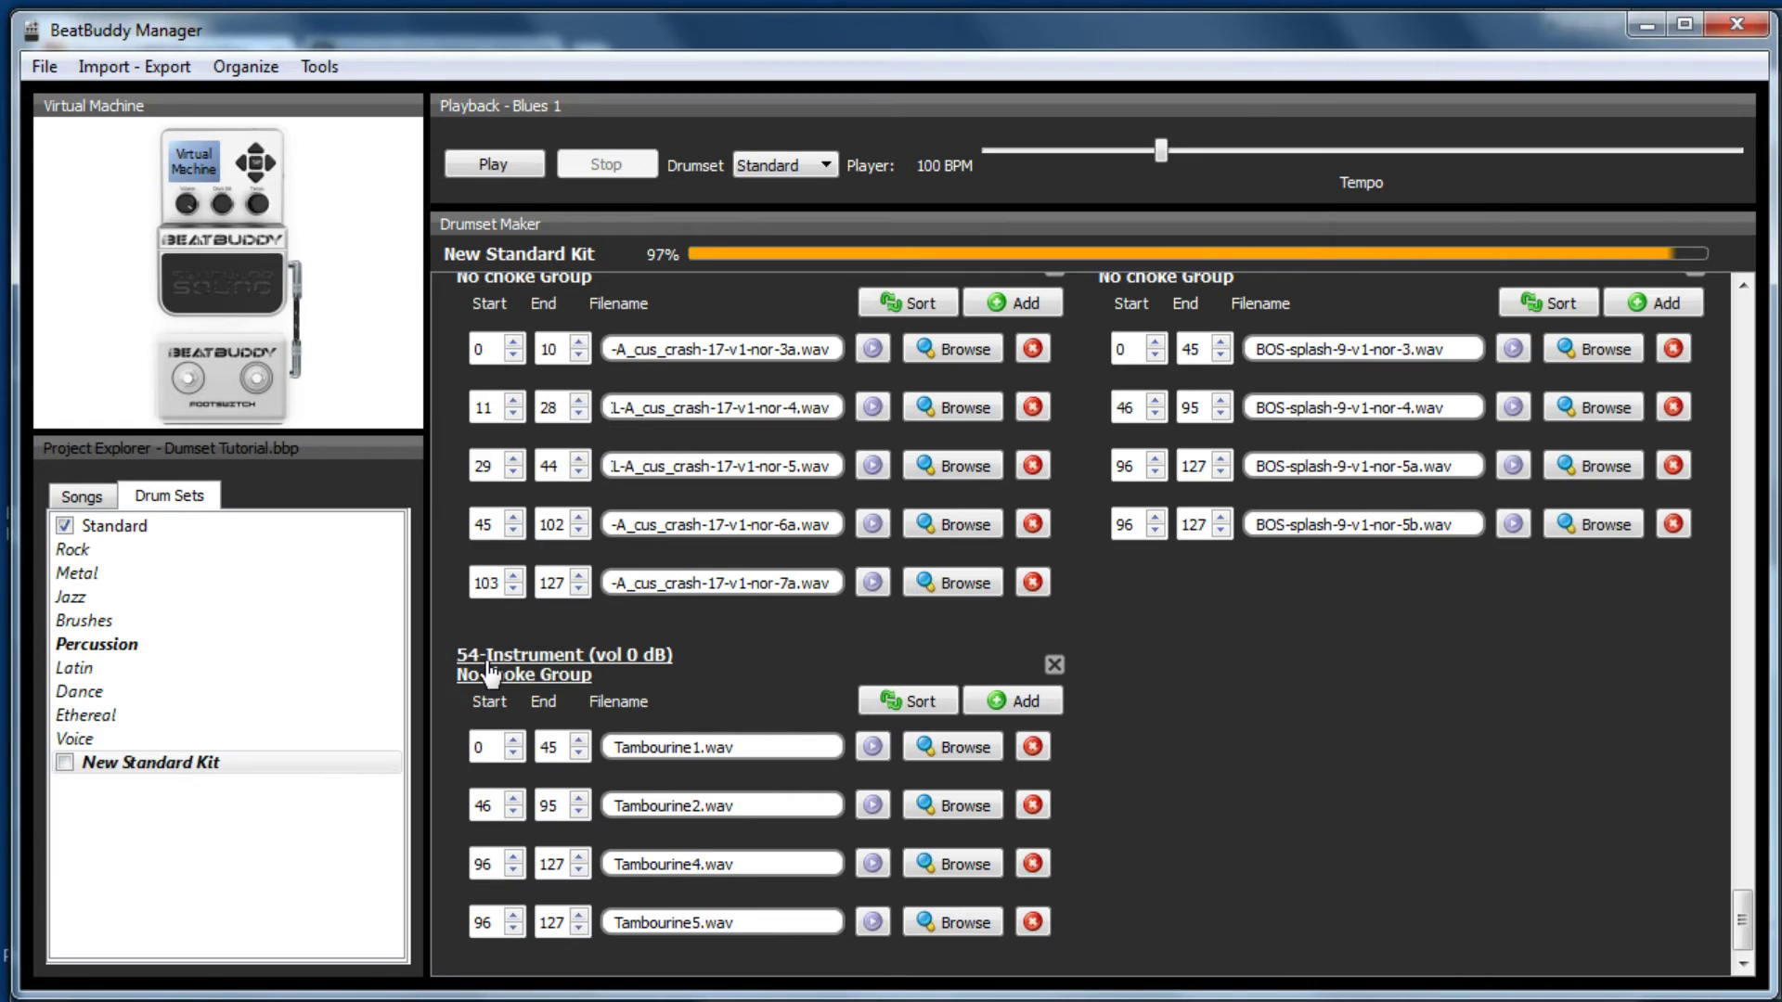
click(872, 747)
Save the New Standard Kit drumset and return to the song list.
click(176, 763)
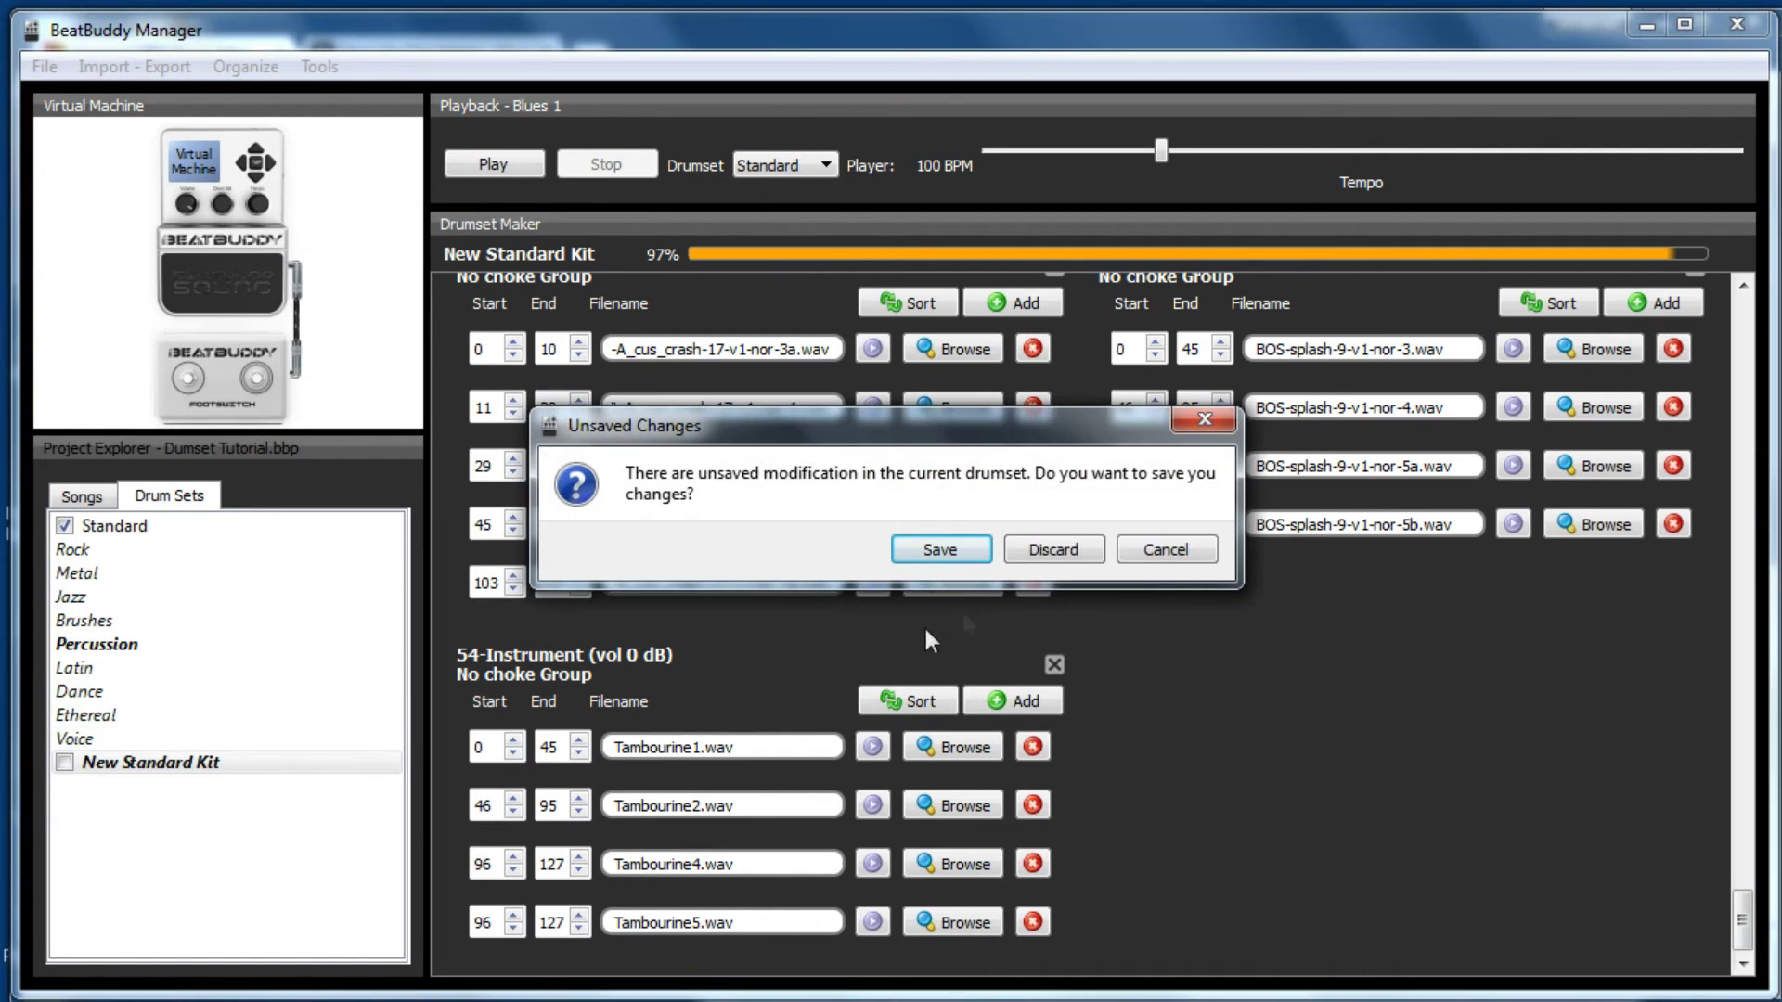
click(950, 549)
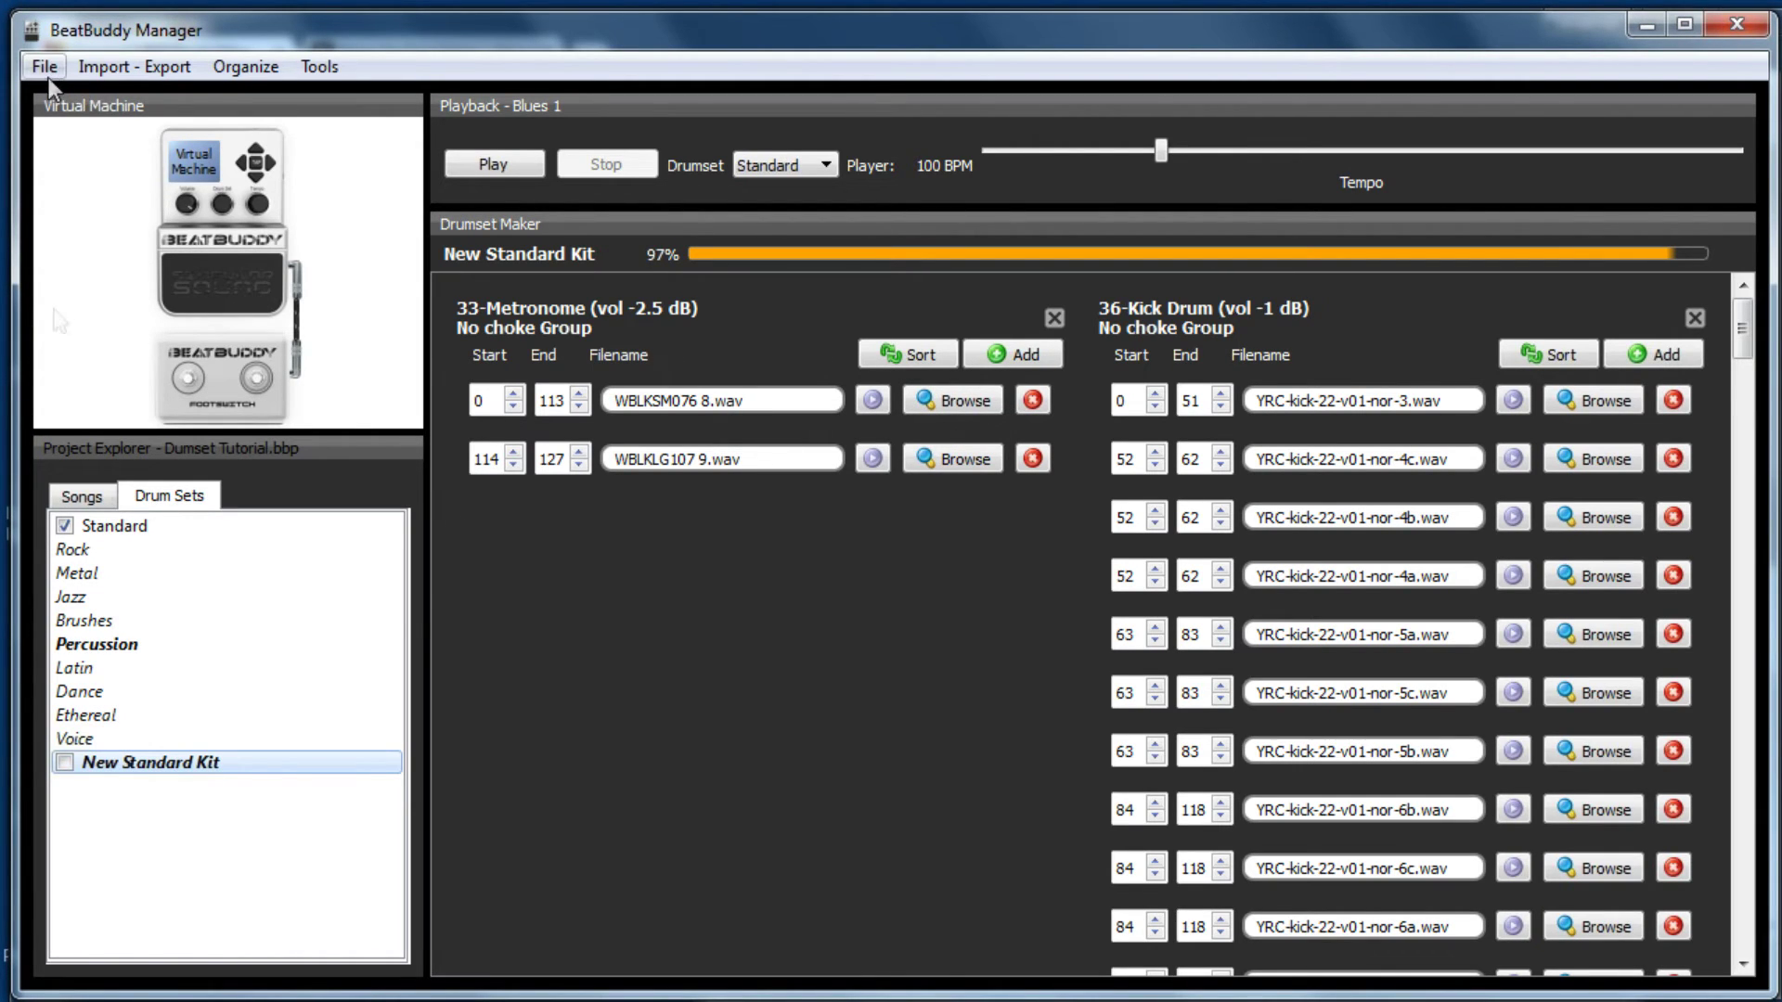
click(83, 500)
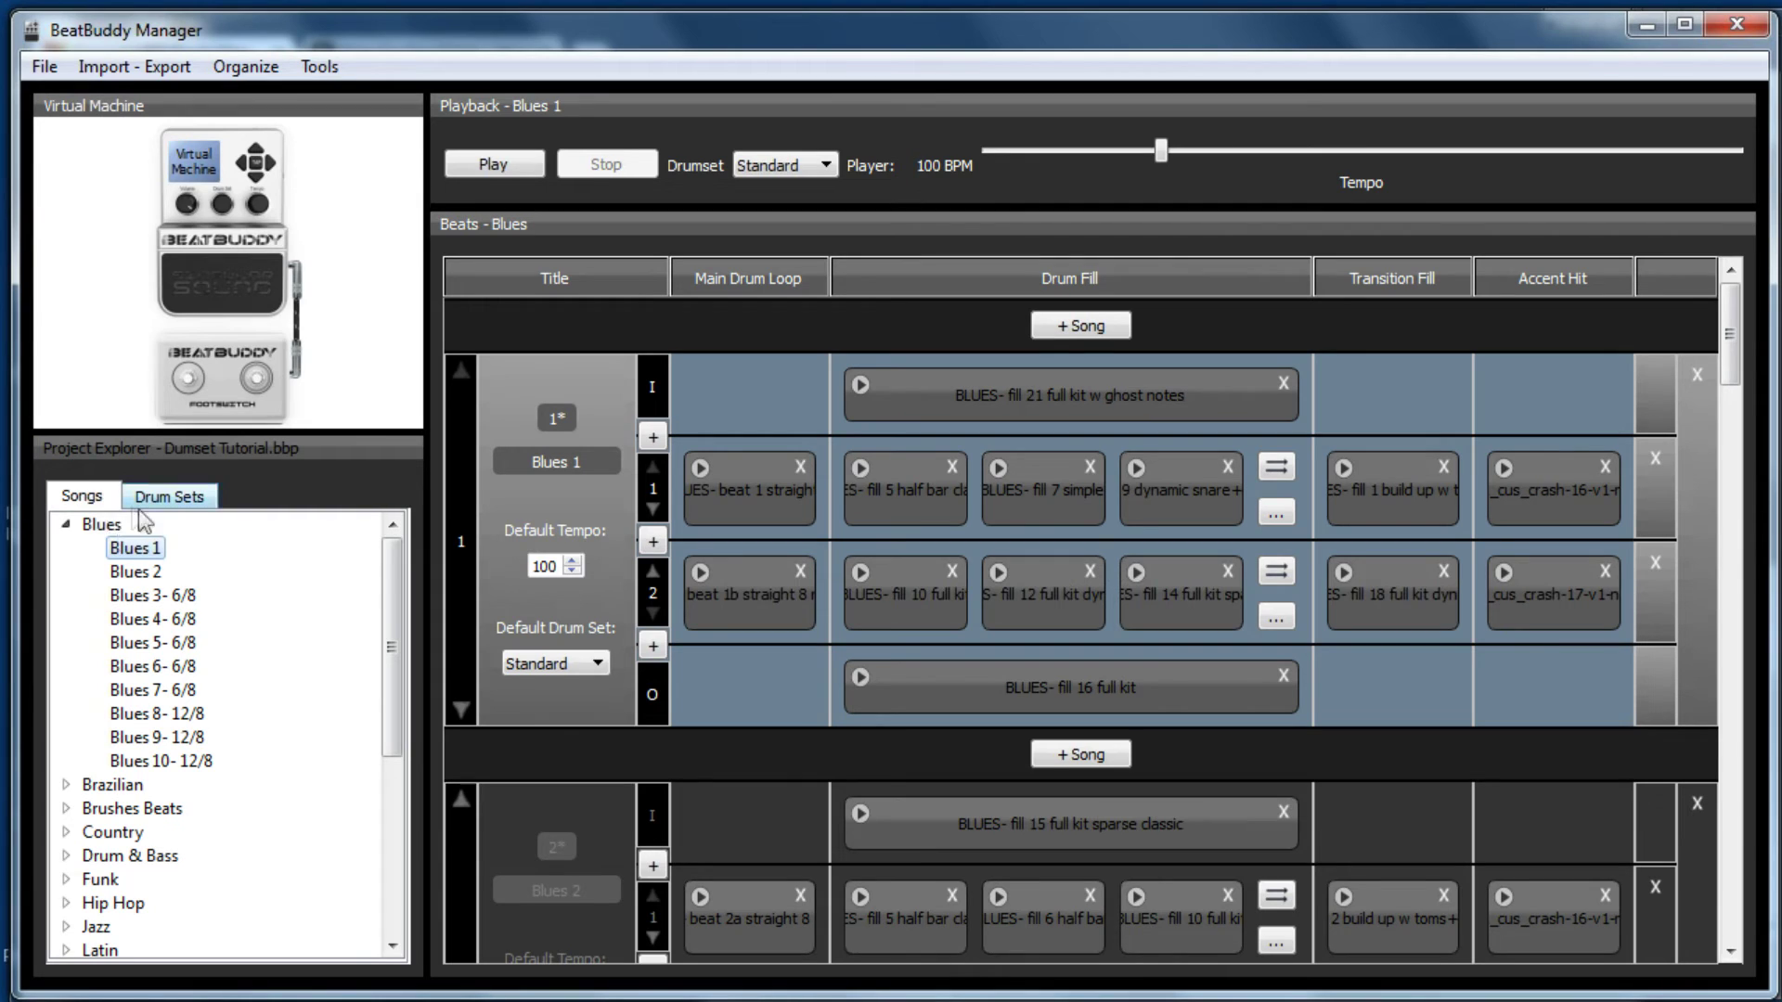
Collapse the Blues folder and create a New Folder in the song list.
click(64, 525)
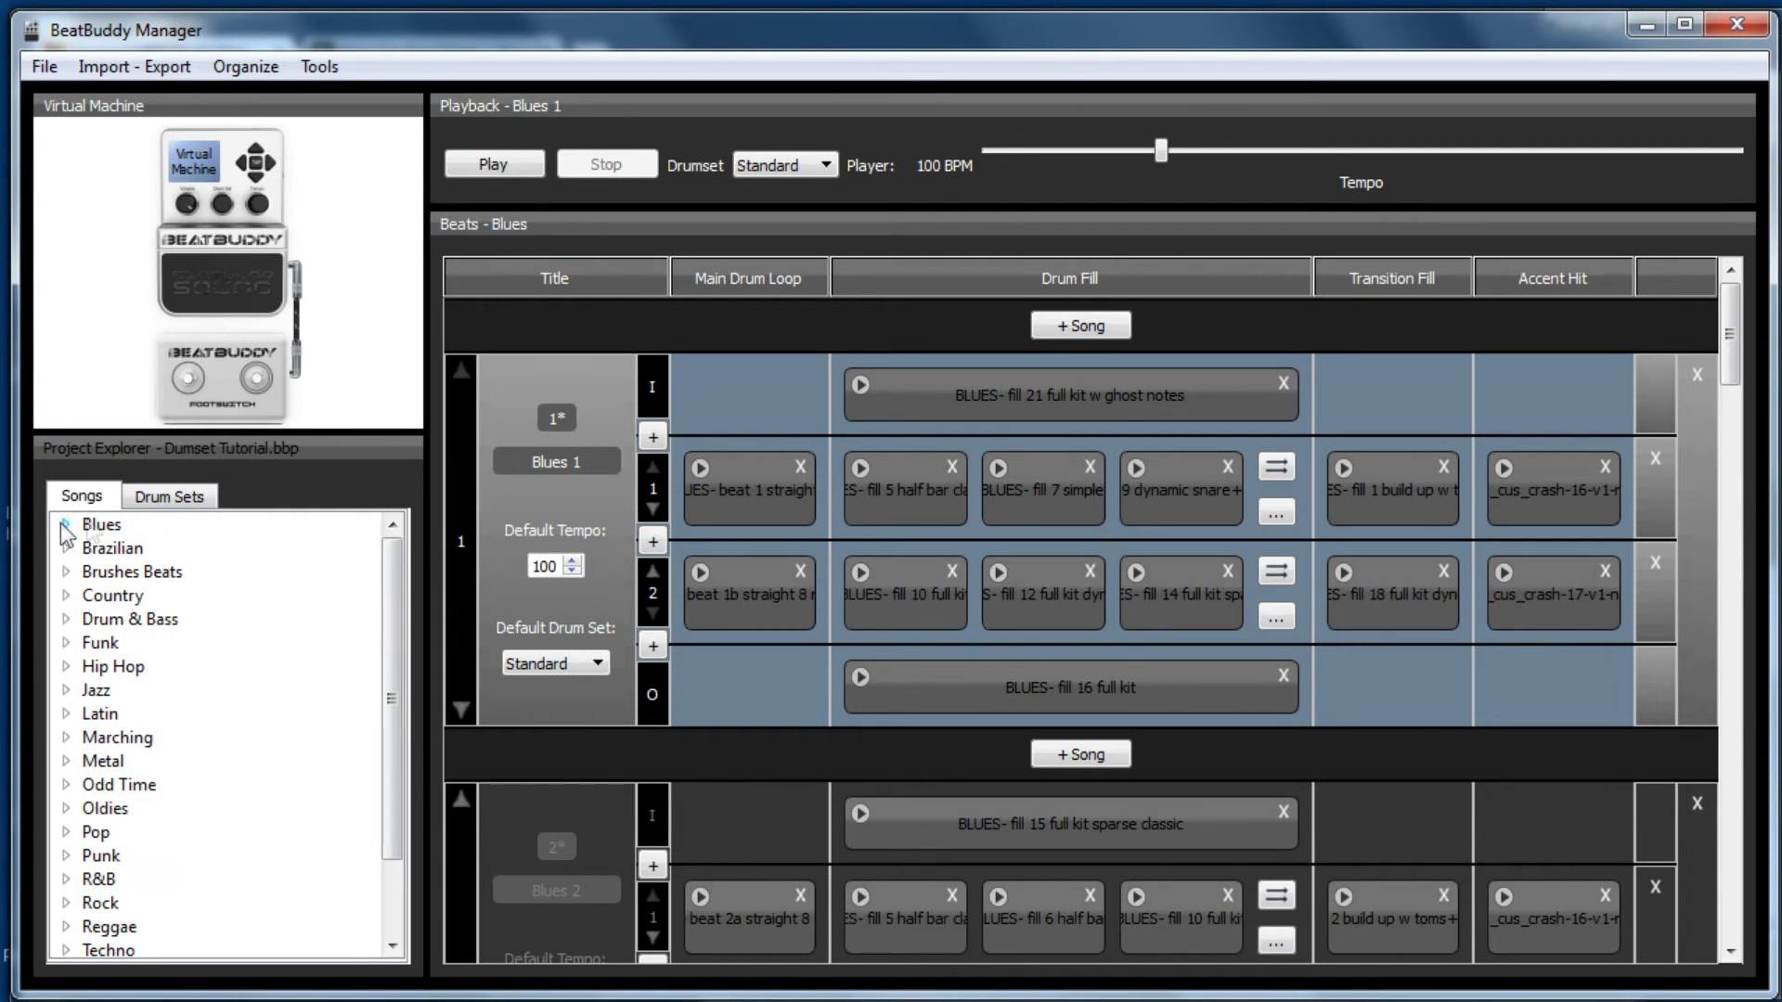
click(246, 67)
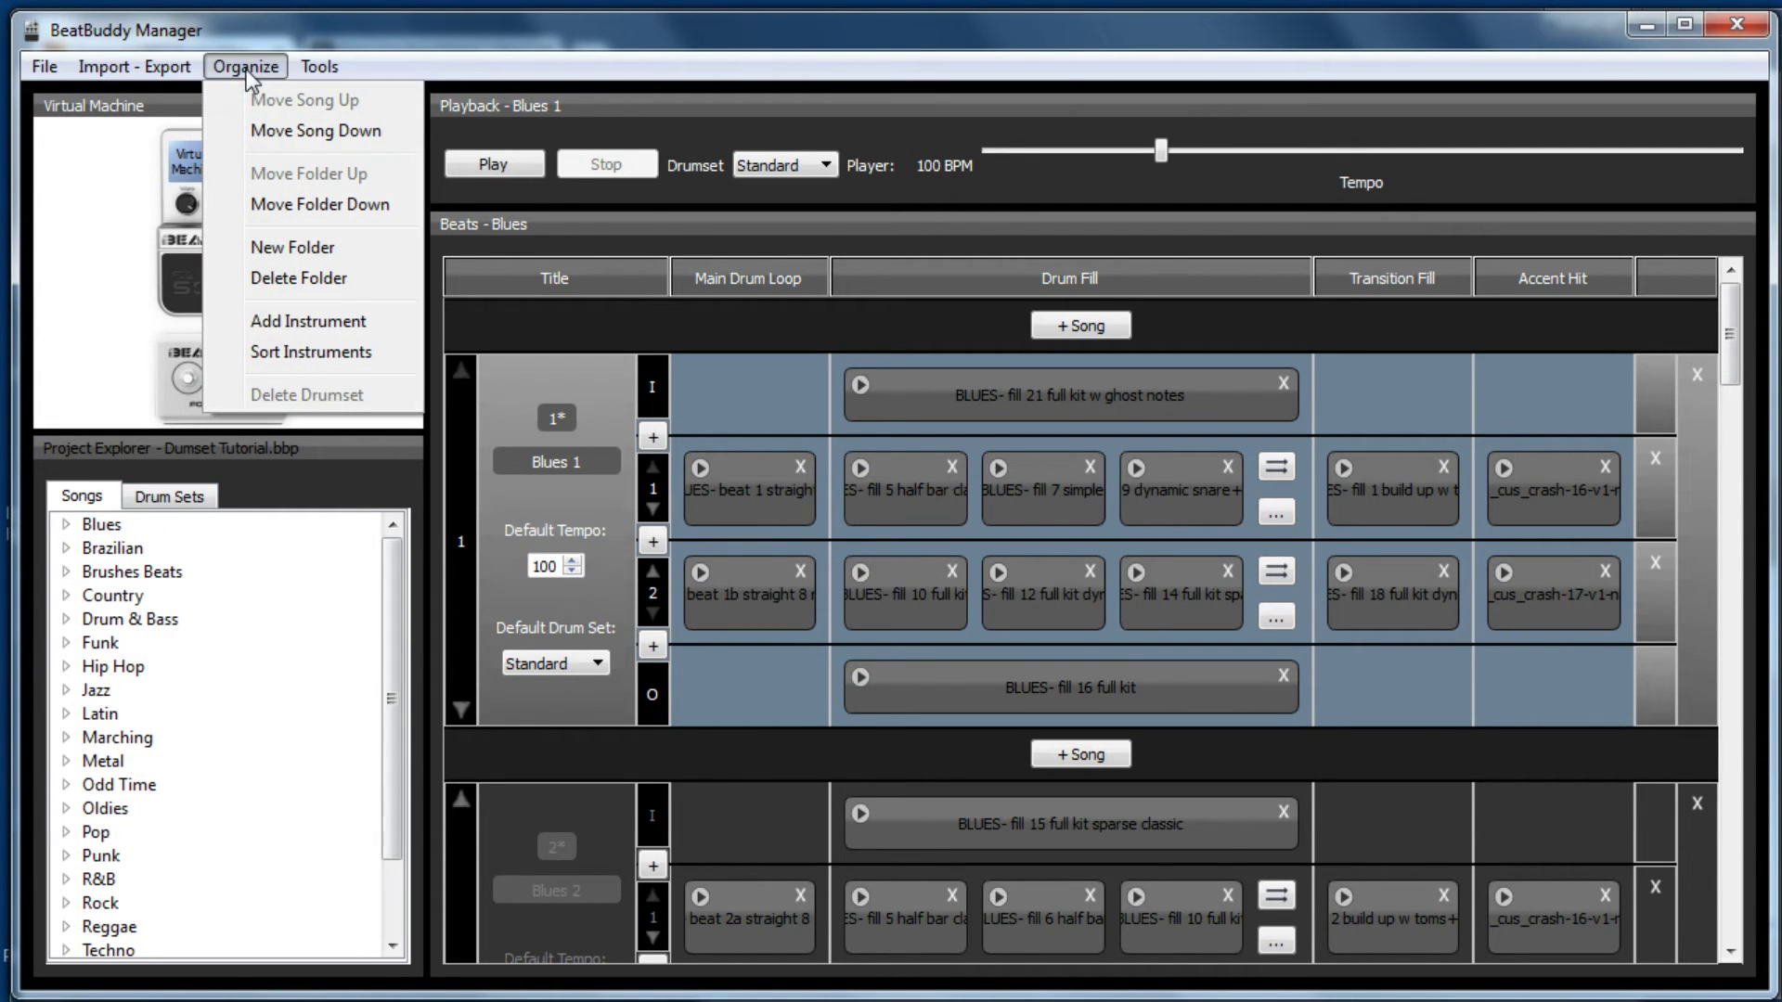
click(327, 258)
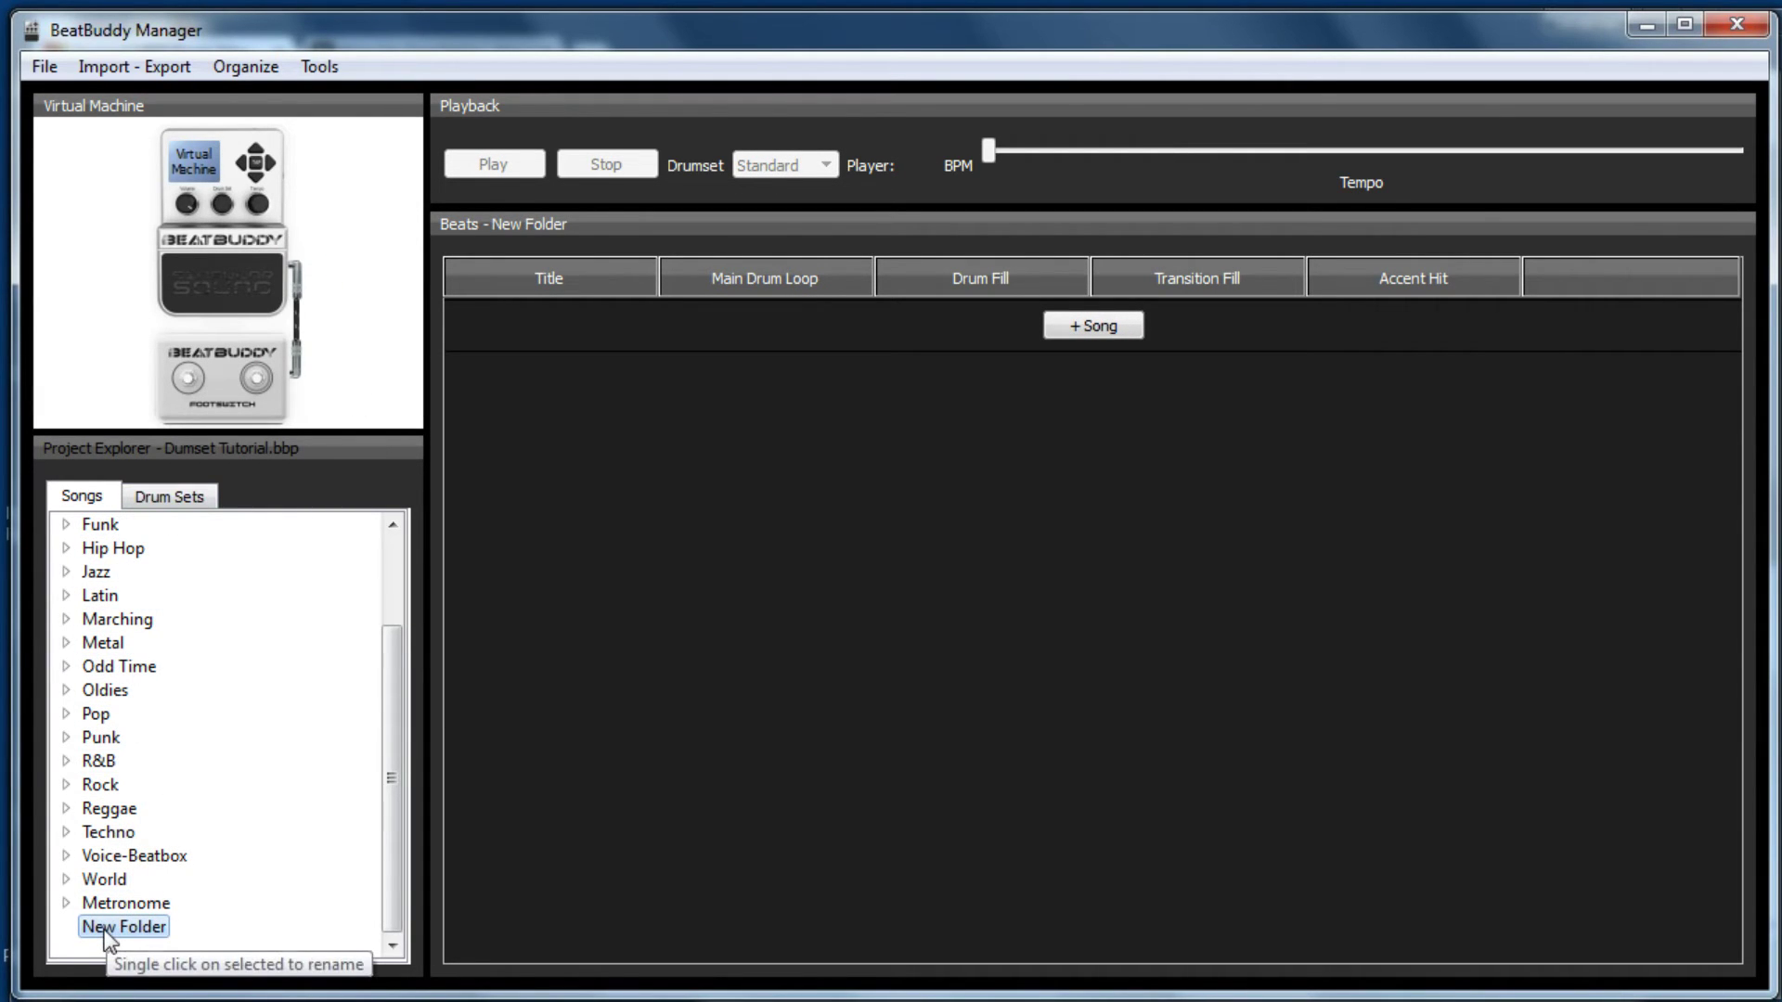
click(128, 927)
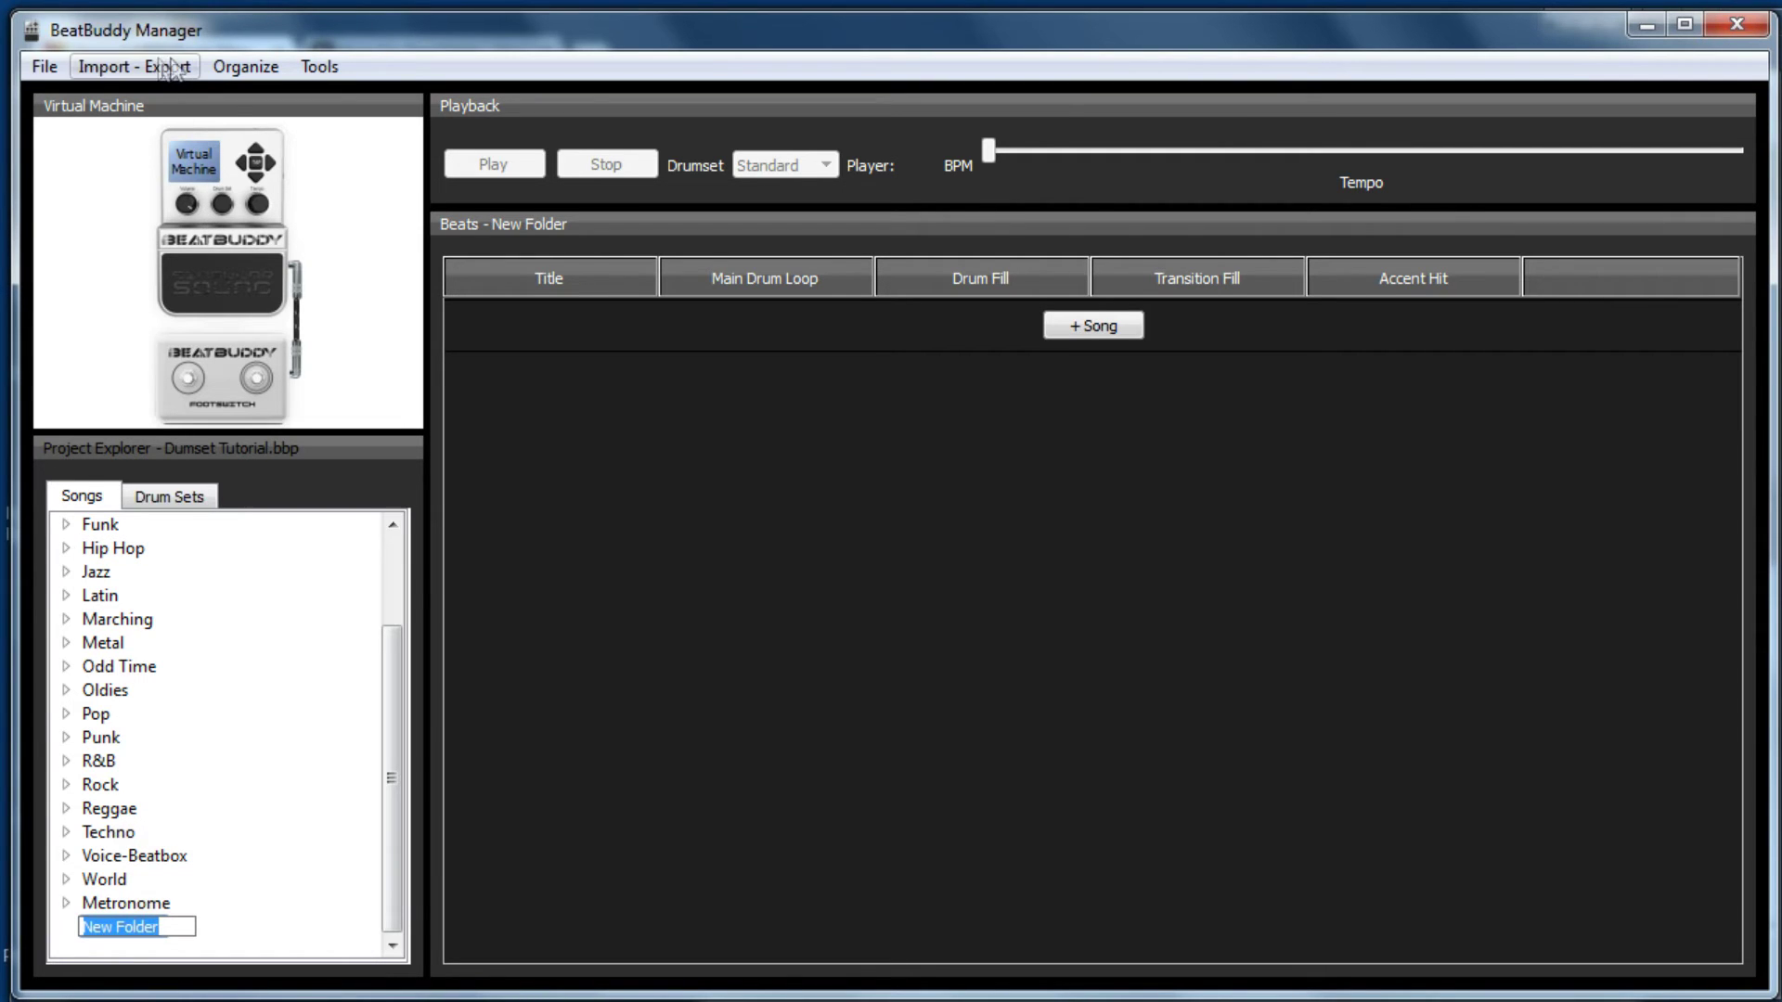
Import the Stars On The Water .sng file and load it from New Folder.
click(51, 68)
mouse_move(91, 71)
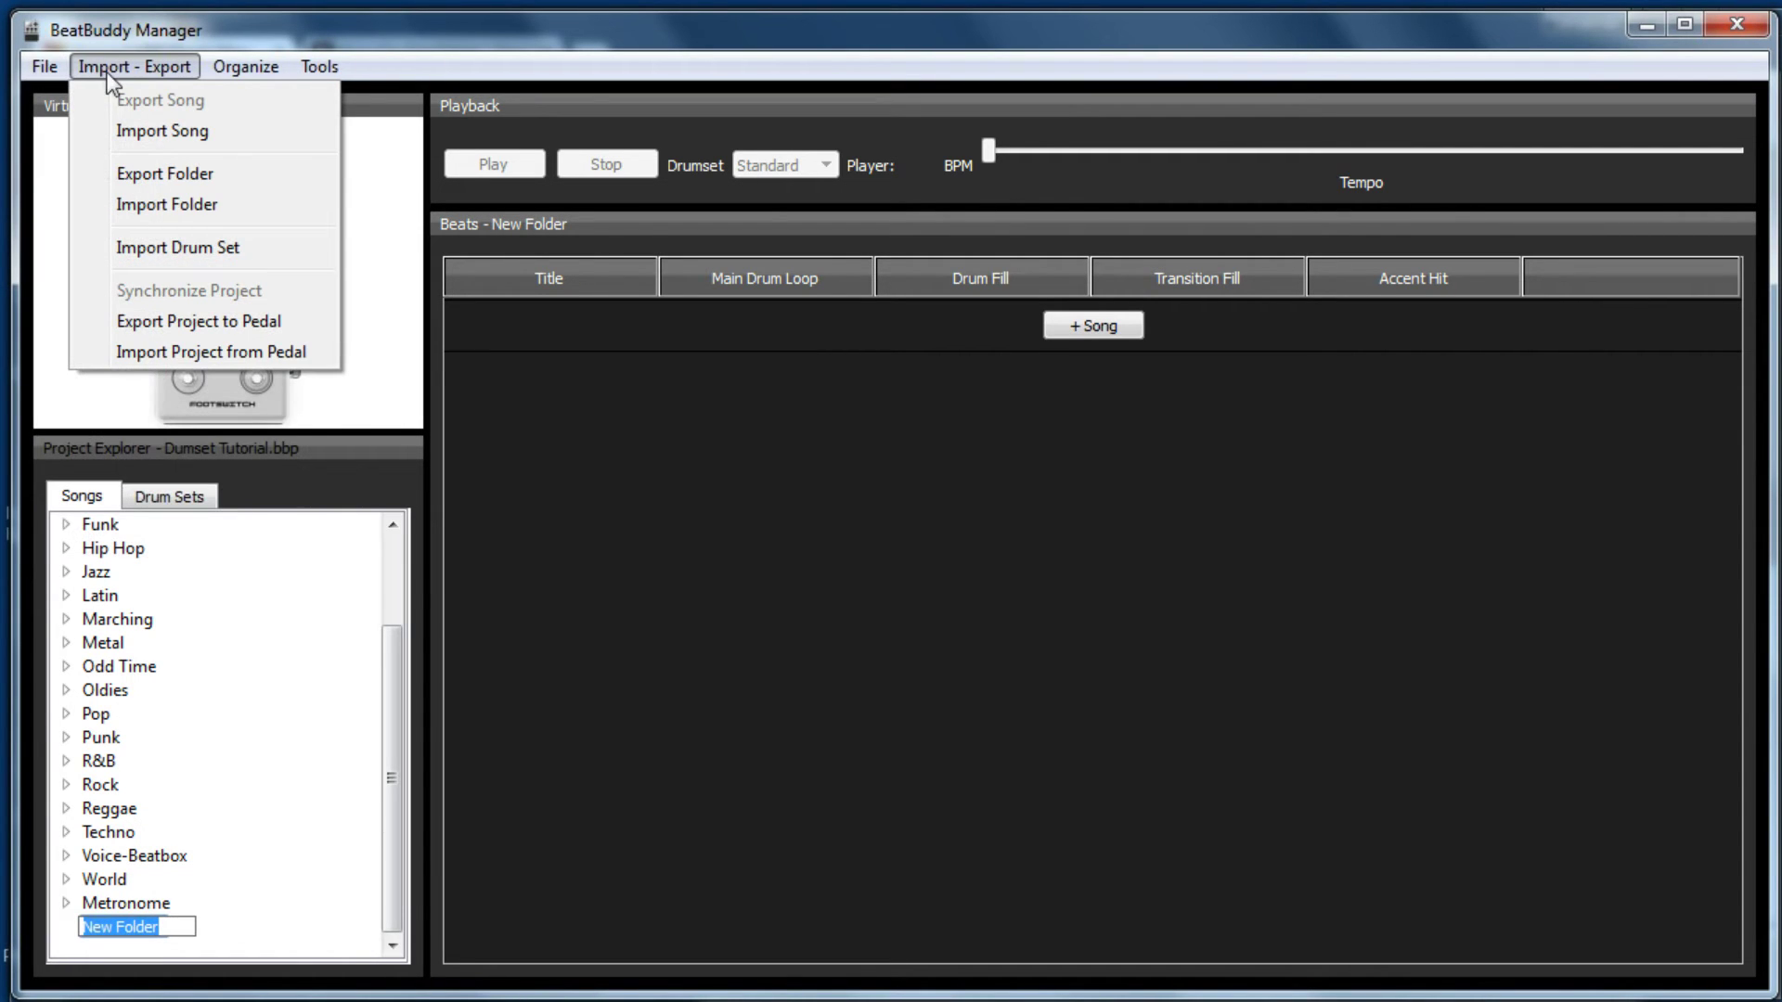
click(141, 130)
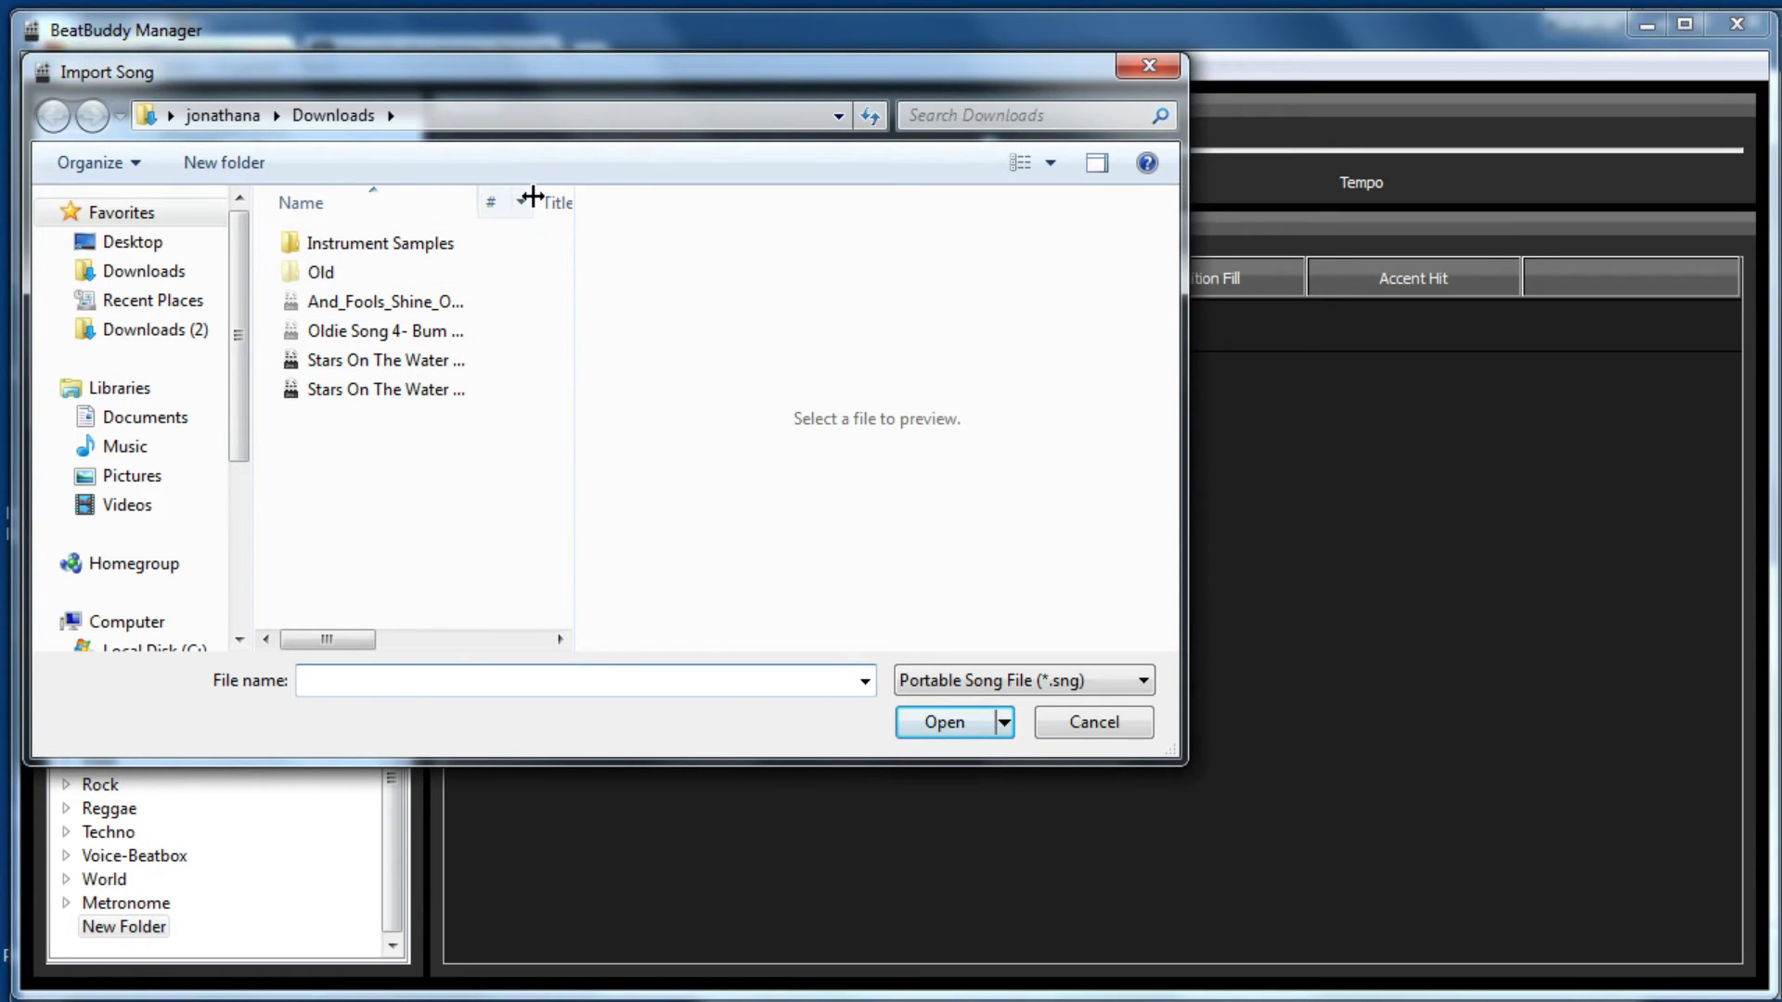
drag(533, 195, 633, 199)
drag(574, 331, 712, 331)
drag(477, 201, 662, 202)
double_click(560, 390)
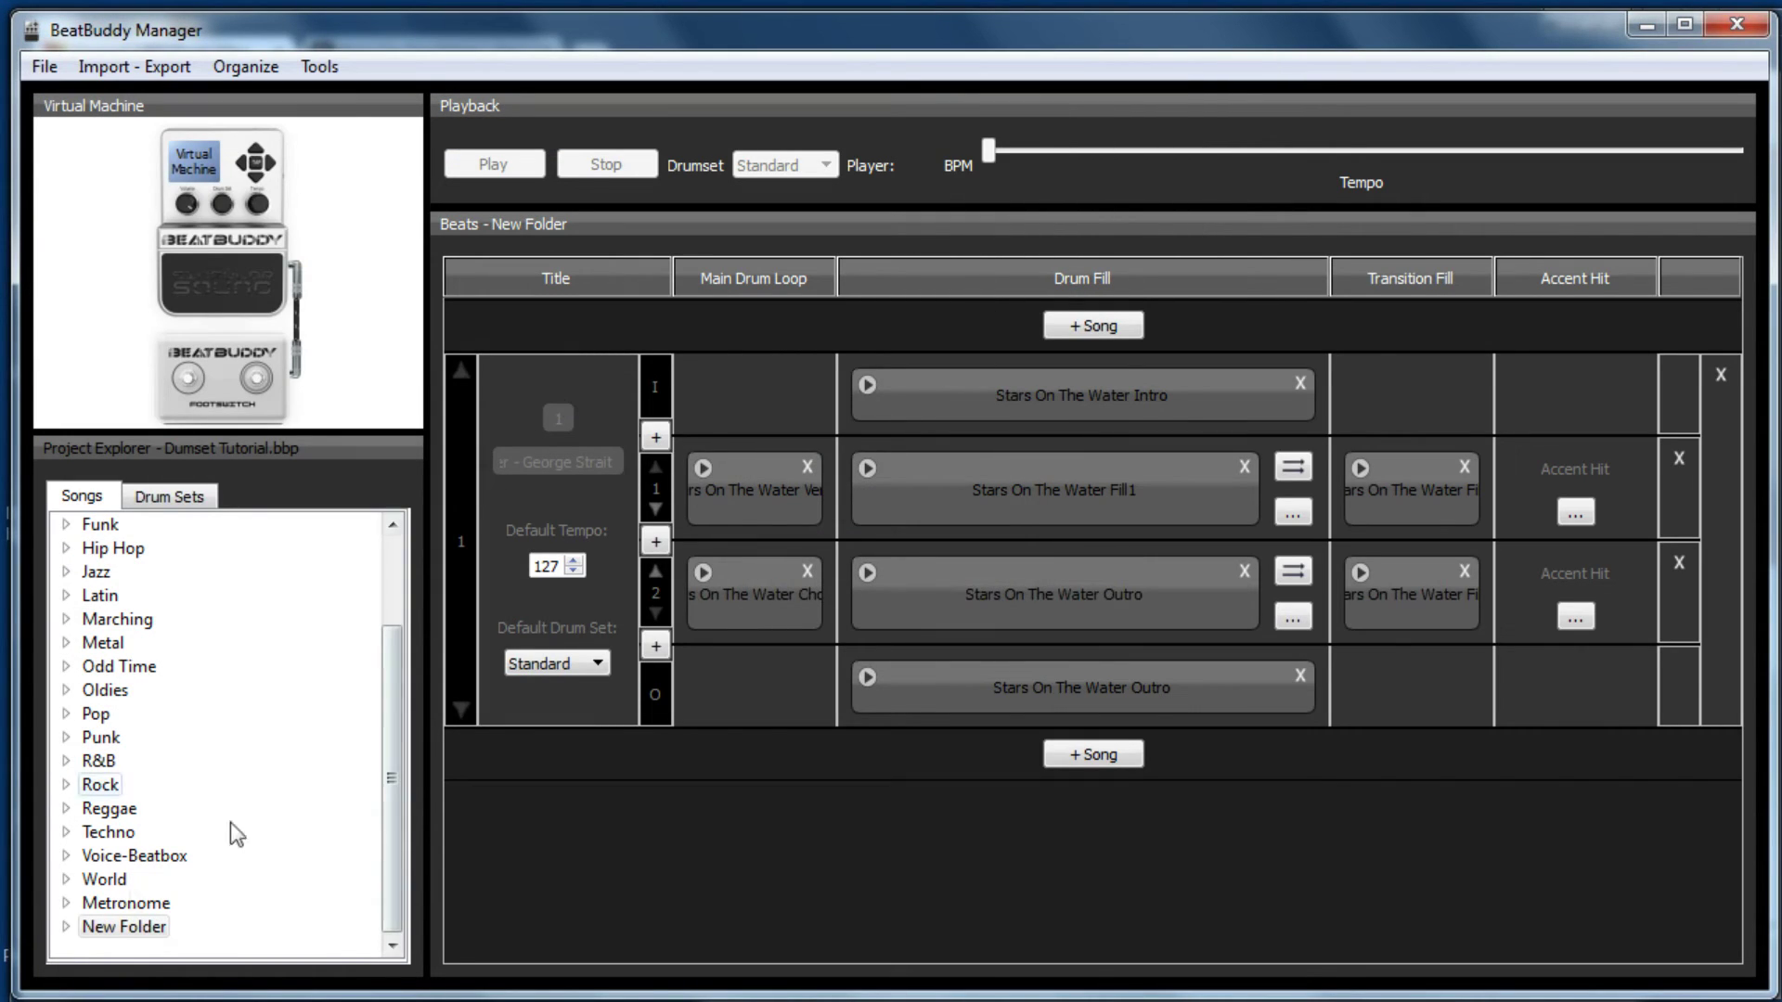
click(66, 926)
click(238, 950)
Browse the Default Drum Set choices and check the available drum sets list.
scroll(241, 949, down, 1)
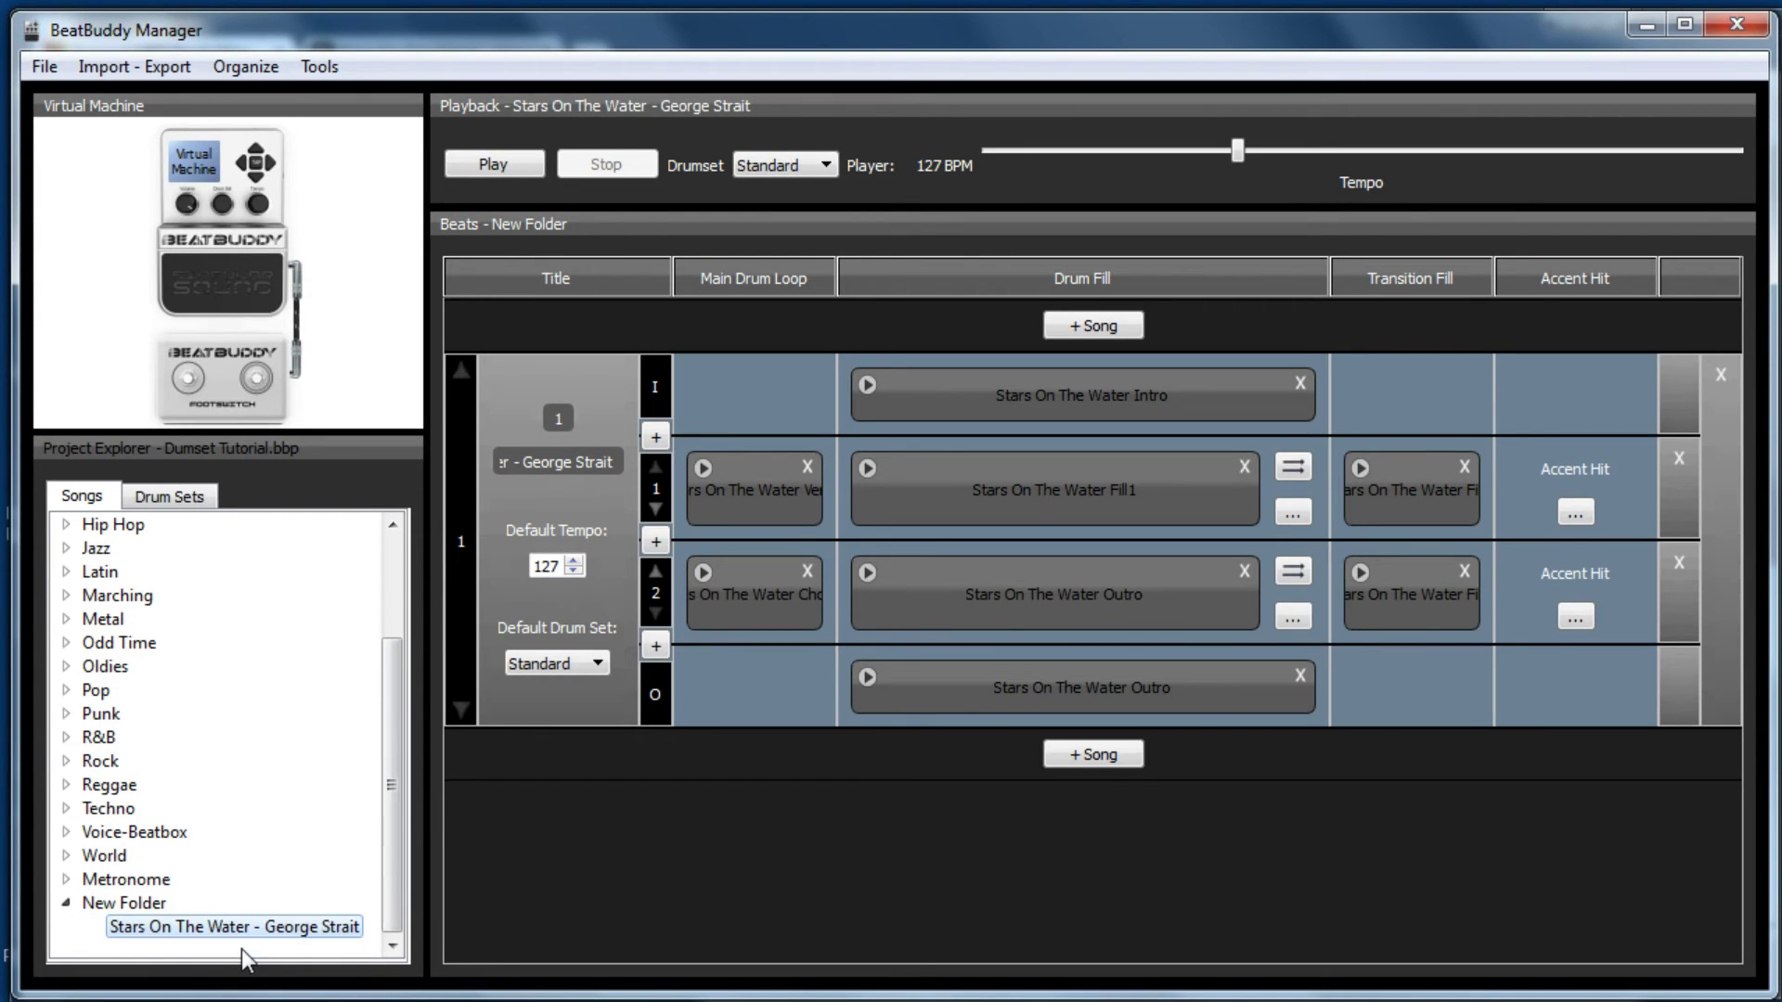
click(601, 663)
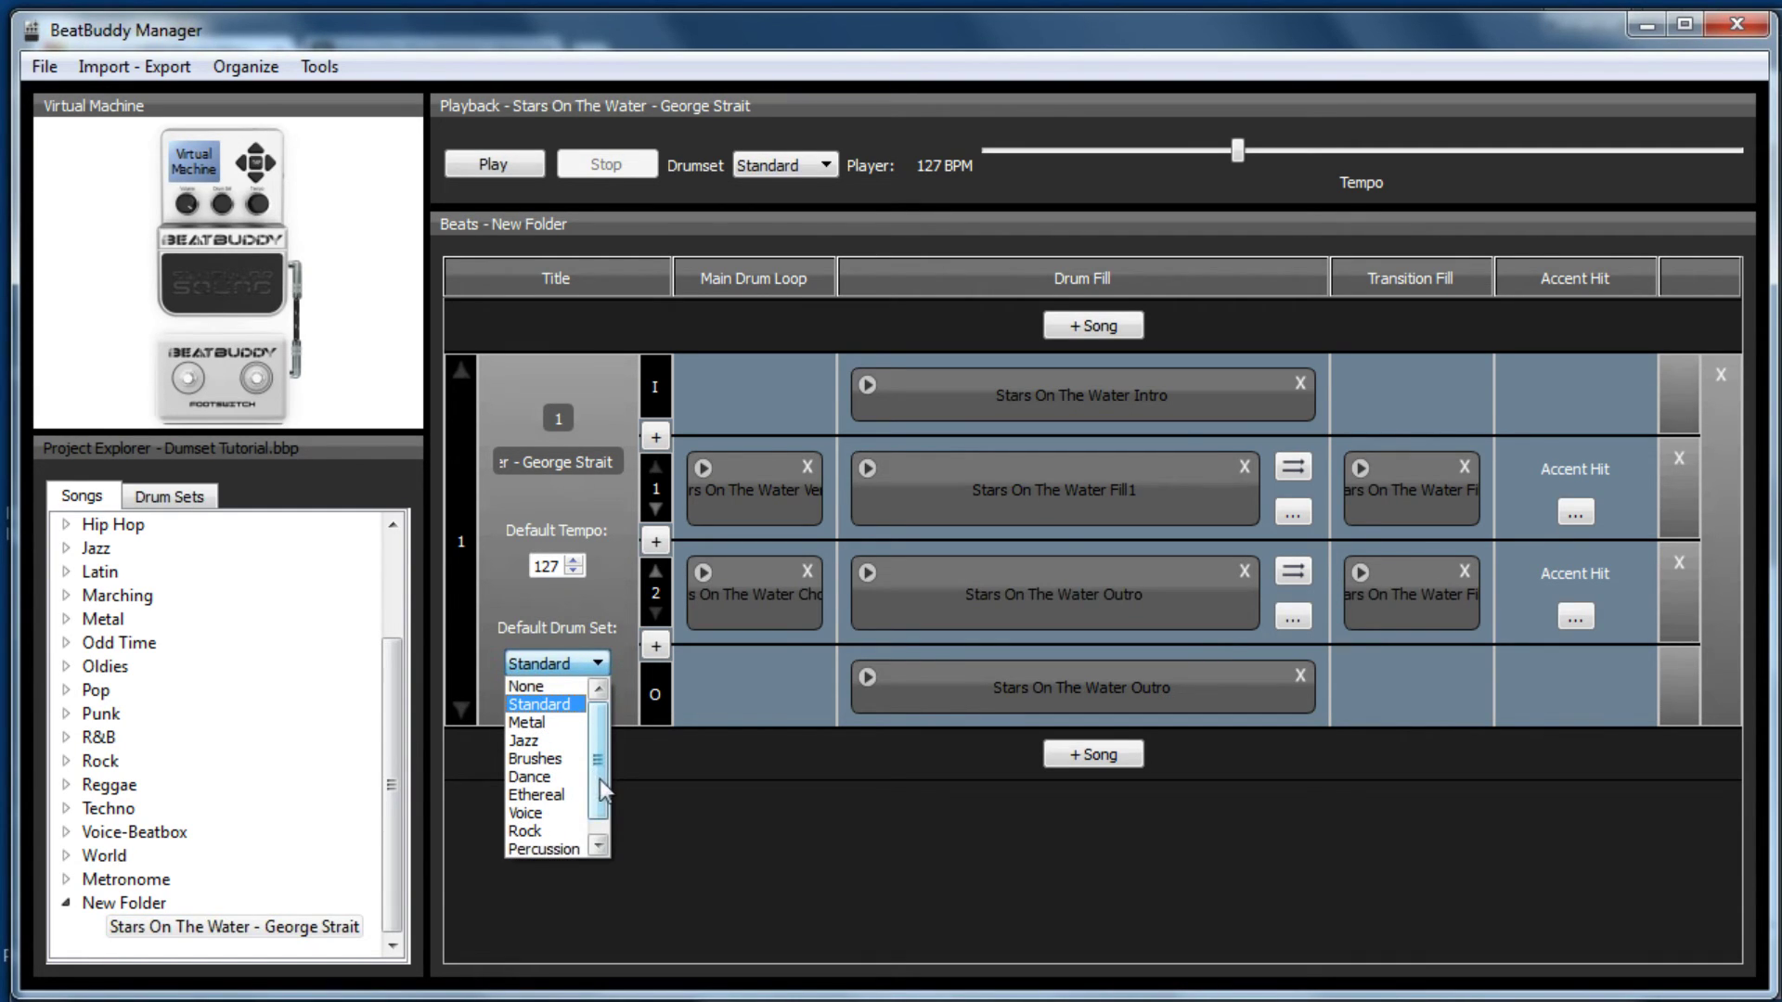
drag(600, 776, 192, 506)
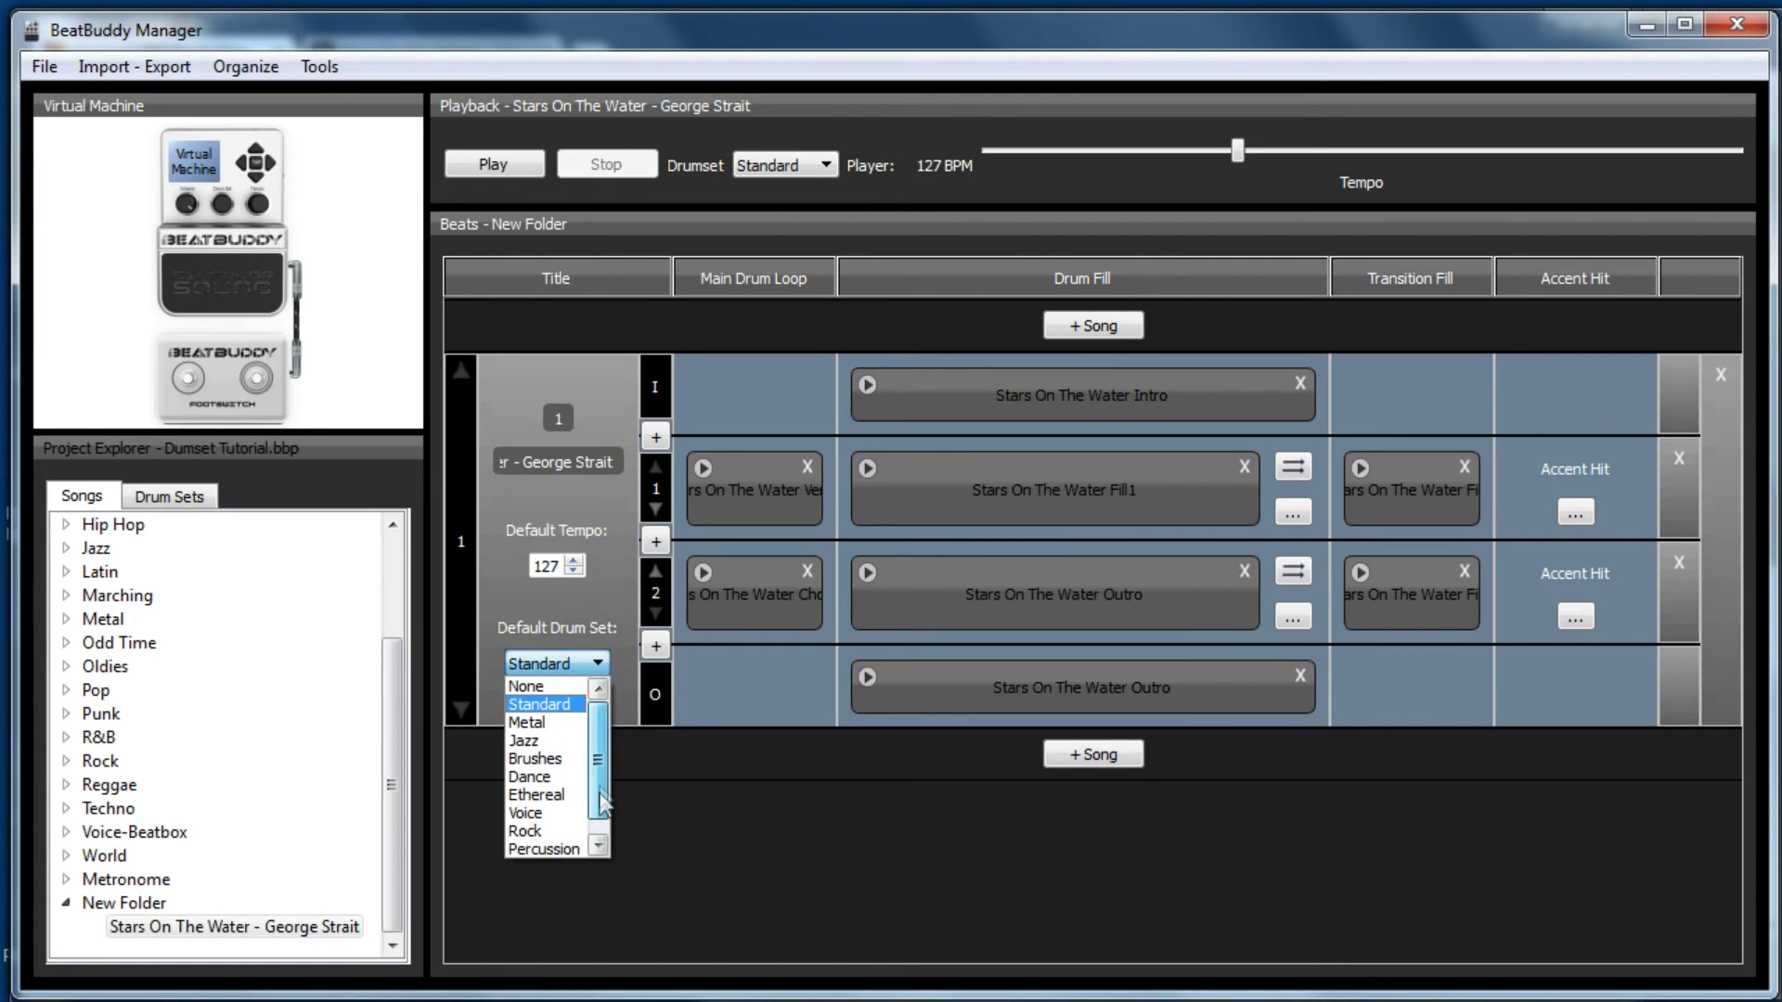
click(192, 505)
click(190, 501)
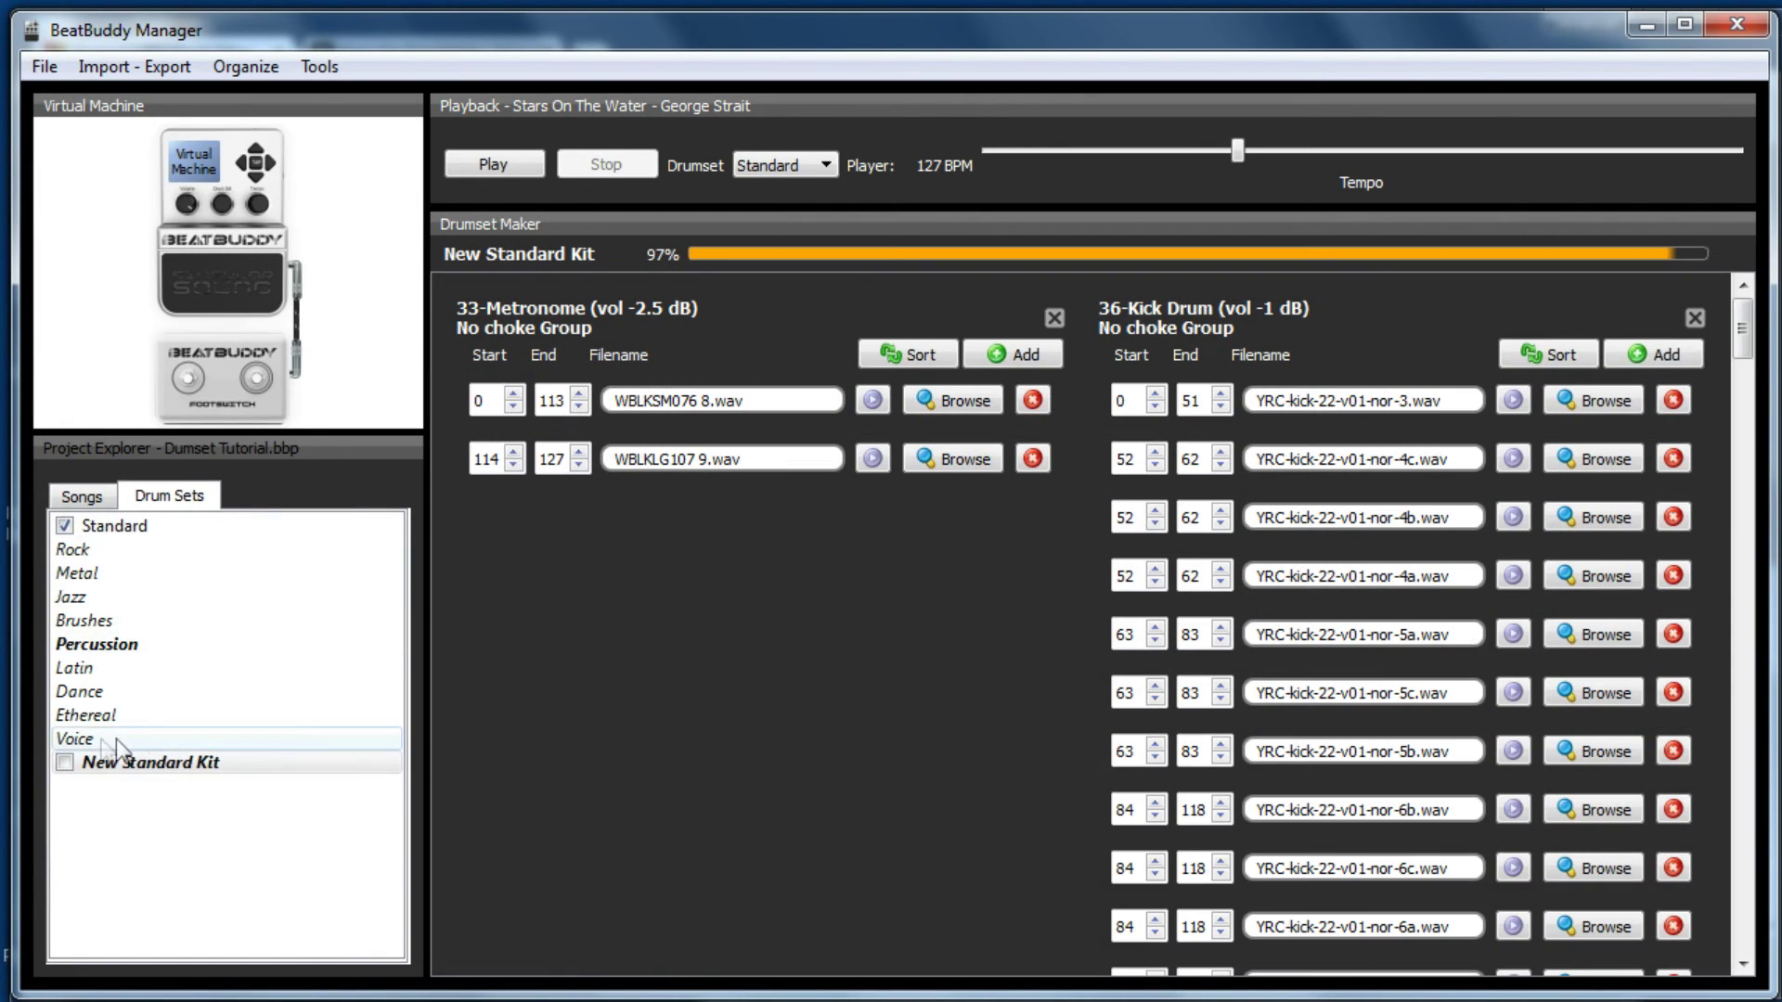
click(69, 770)
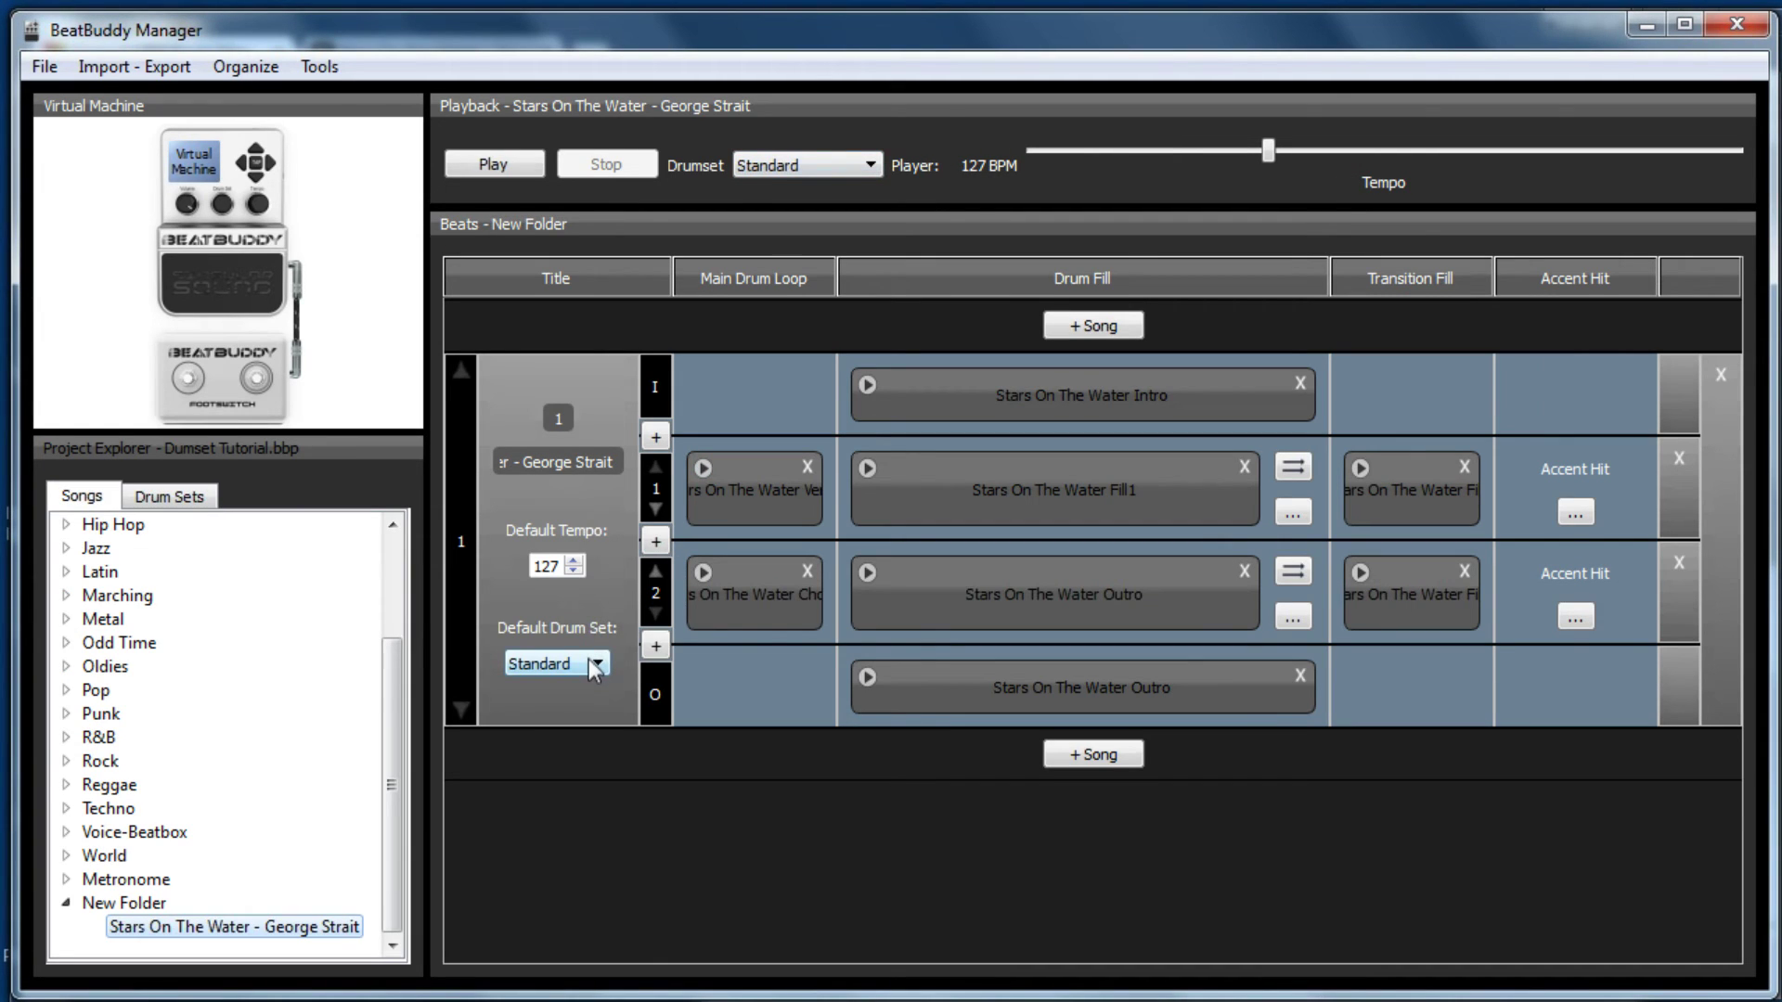
Choose New Standard Kit as Stars On The Water's default drum set.
click(594, 665)
click(598, 846)
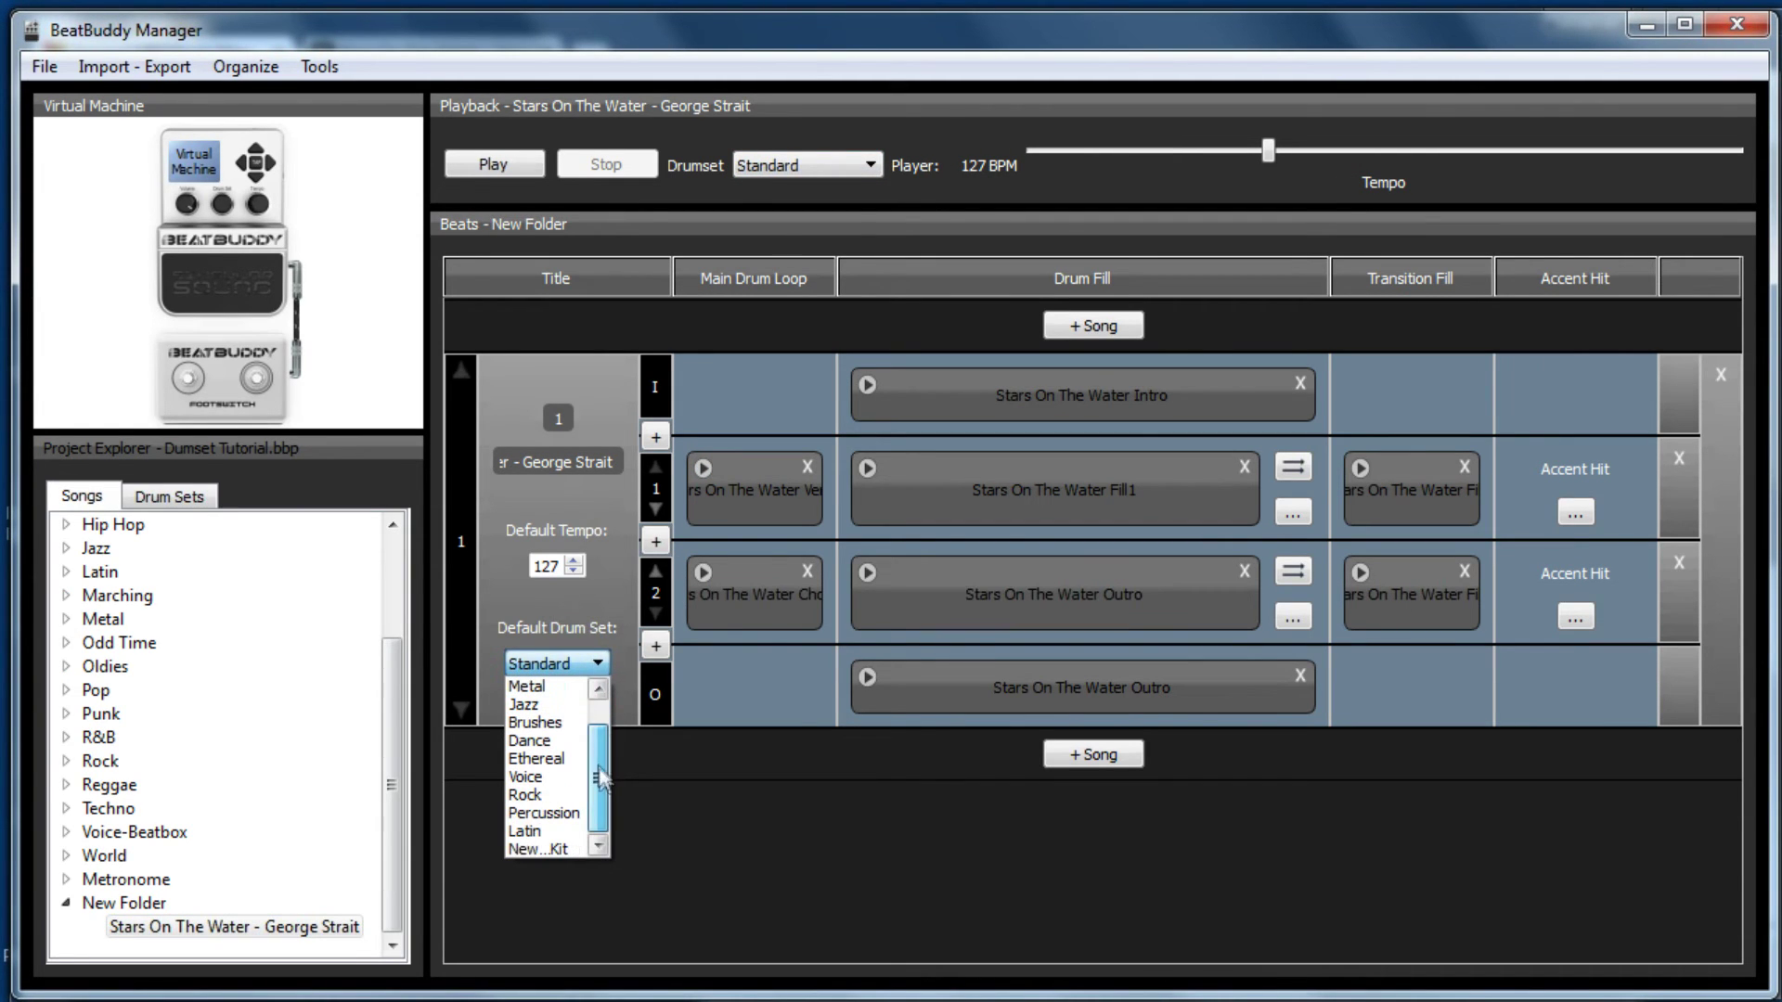
click(539, 850)
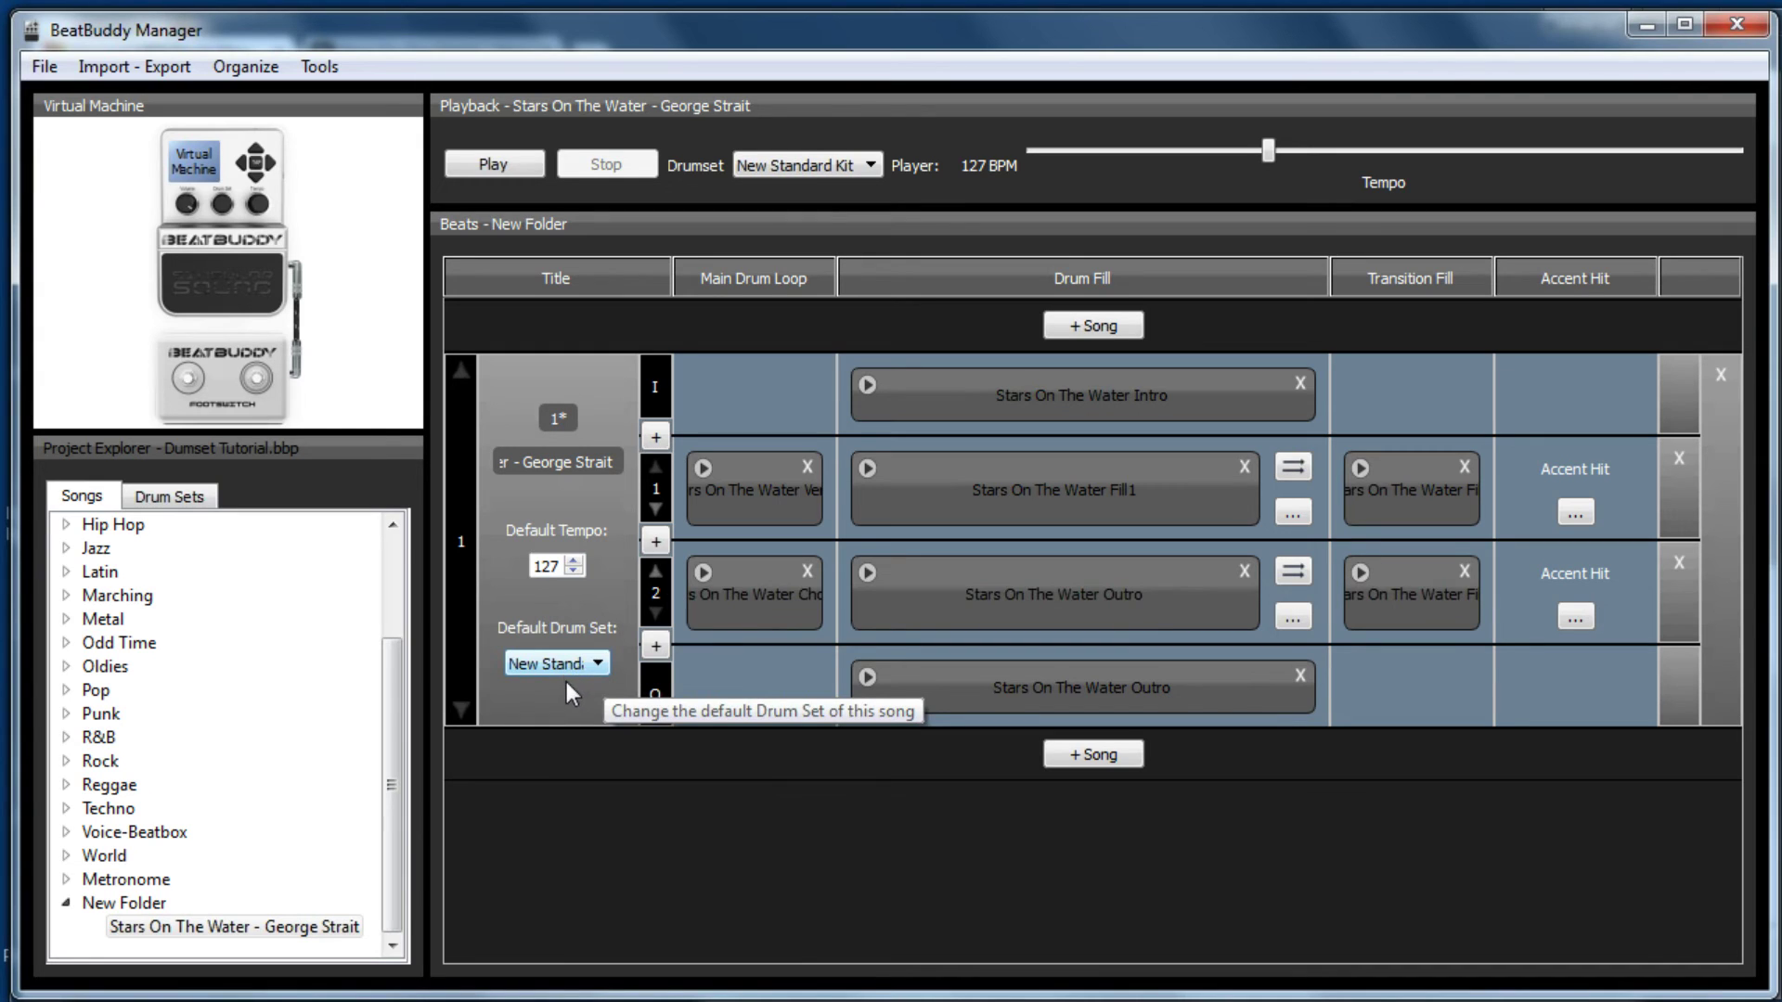
click(249, 315)
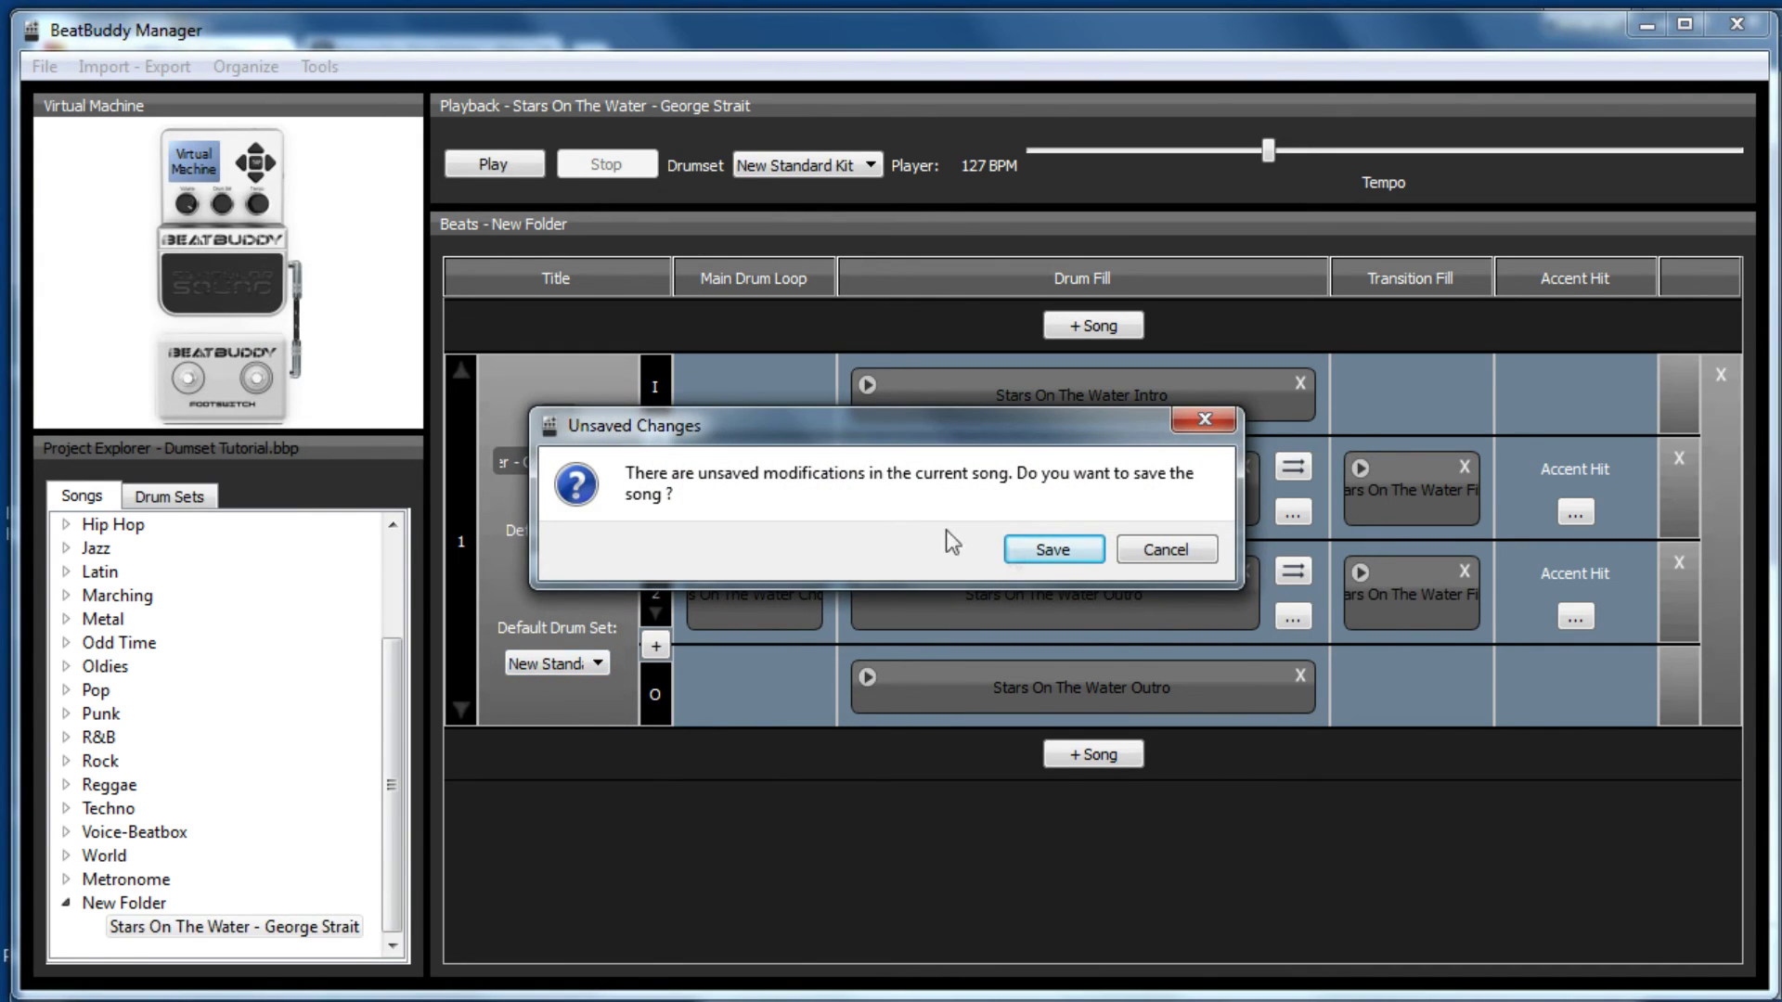
Save the song and play Stars On The Water through fill and outro with New Standard Kit.
click(1054, 550)
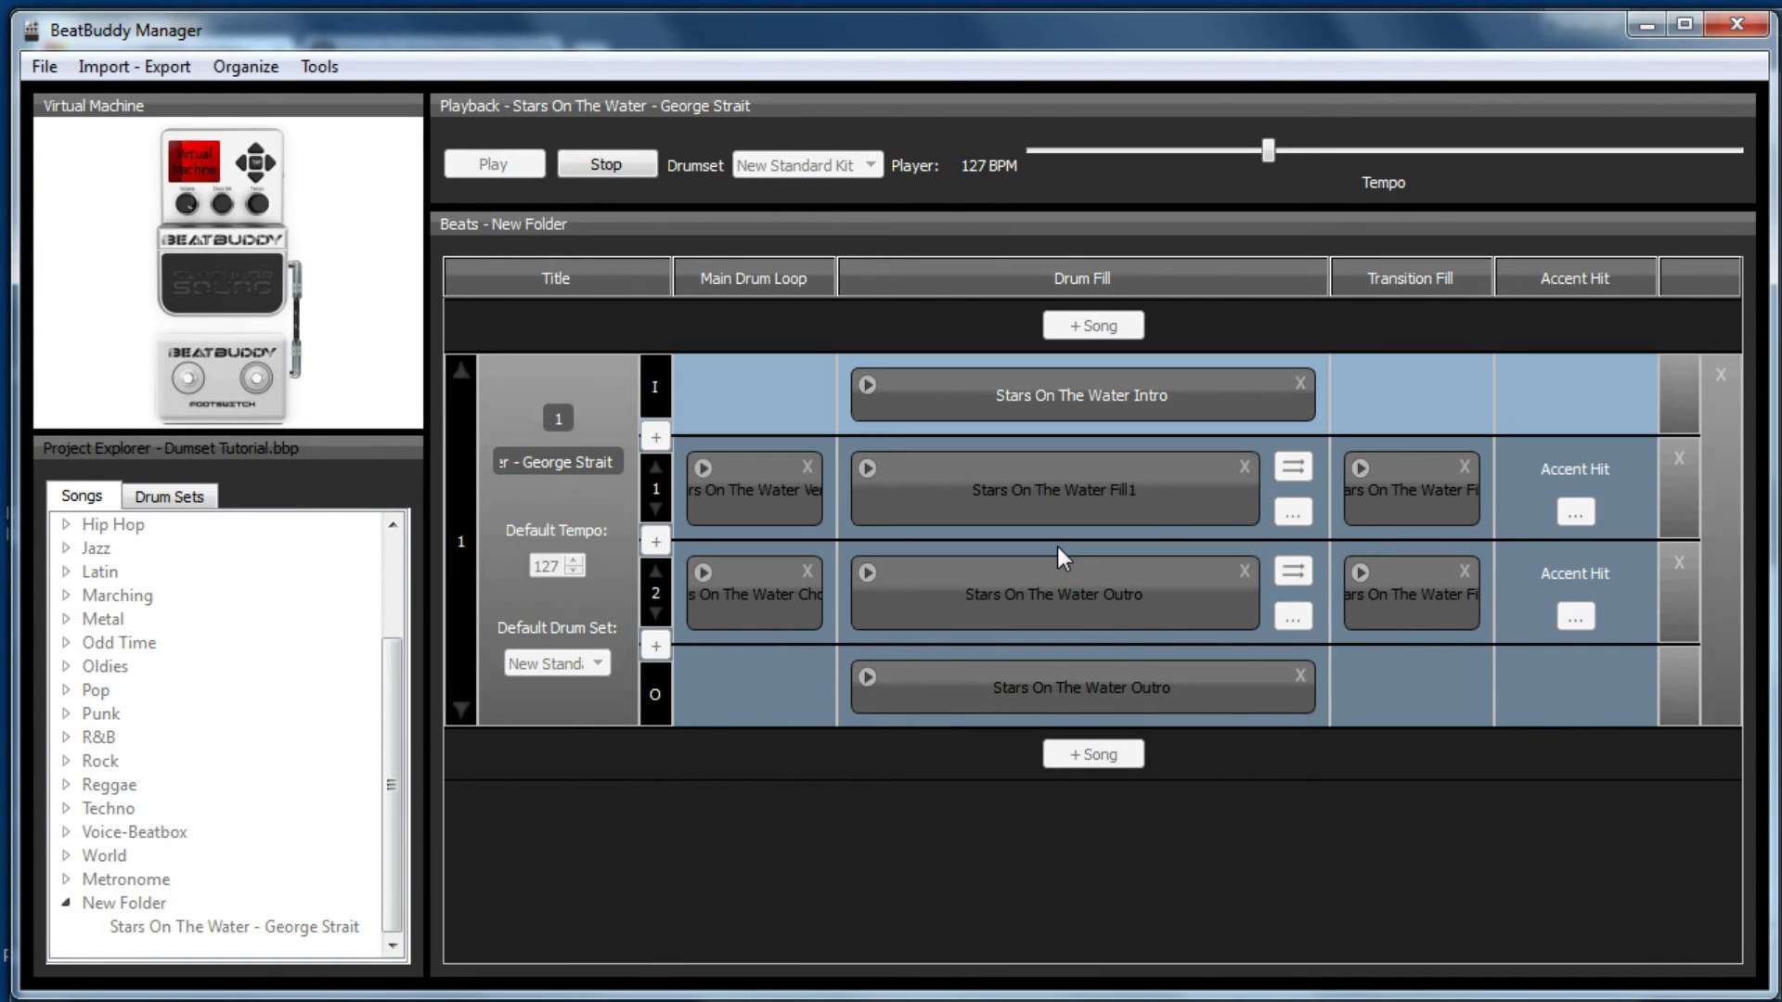
click(243, 288)
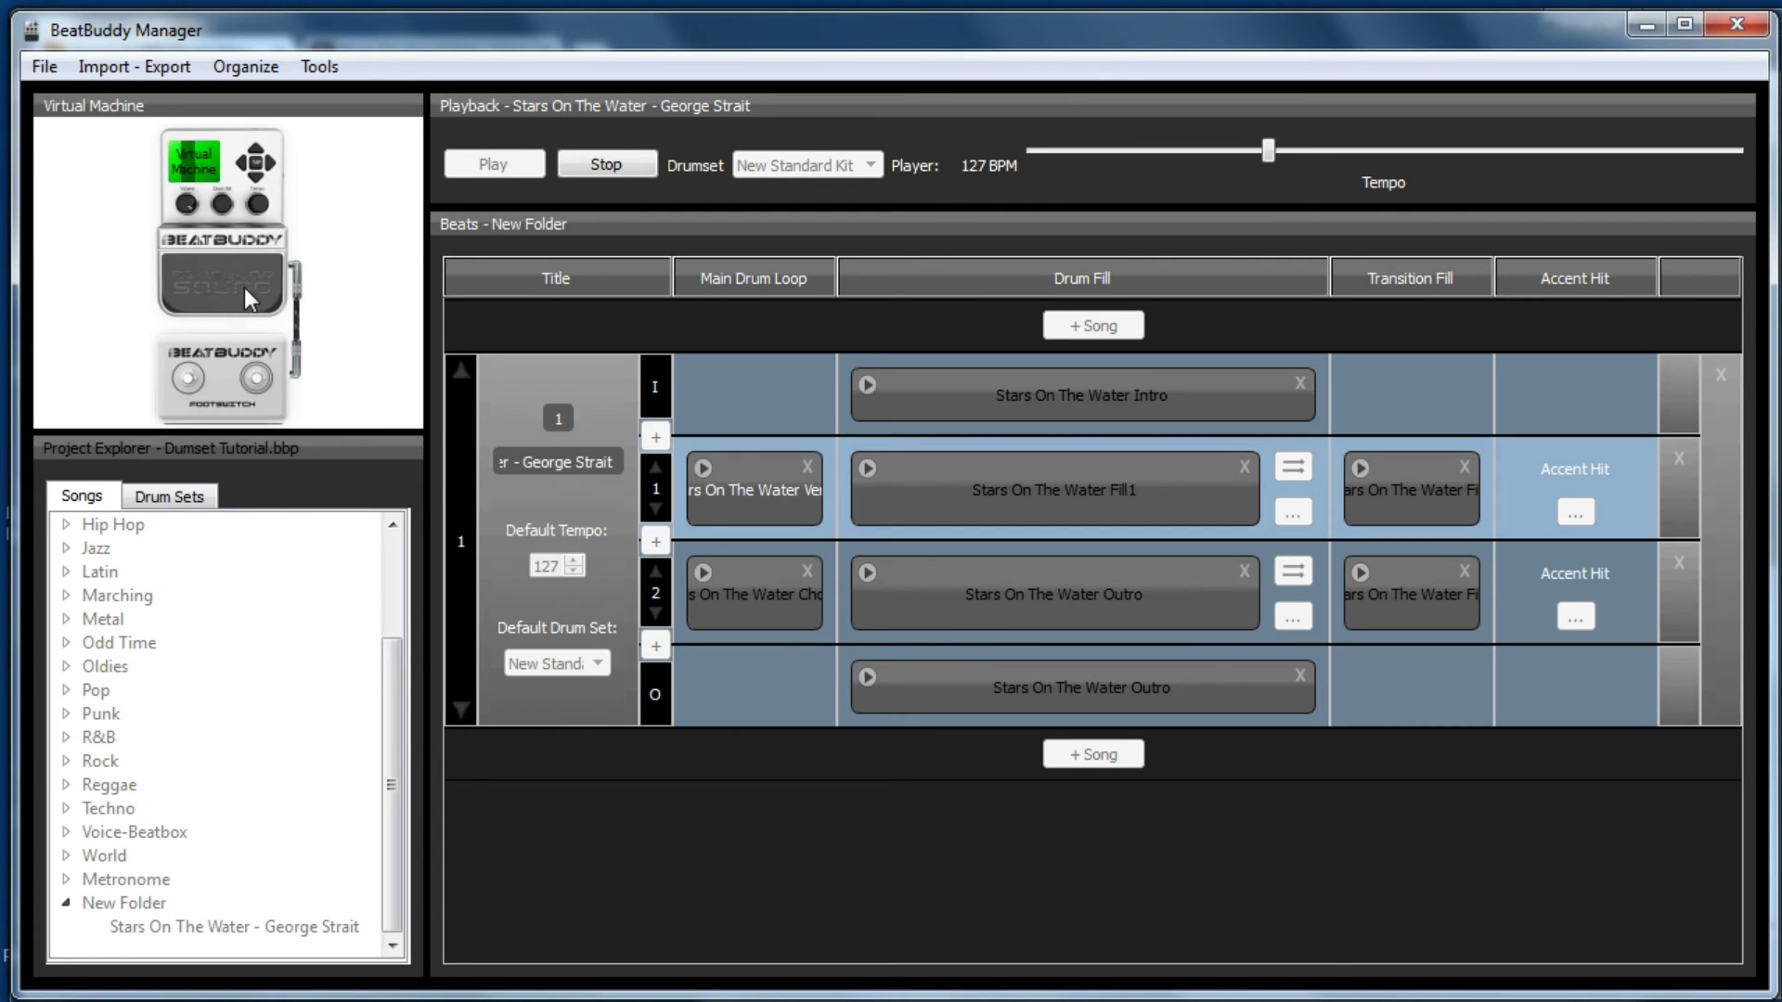
click(243, 288)
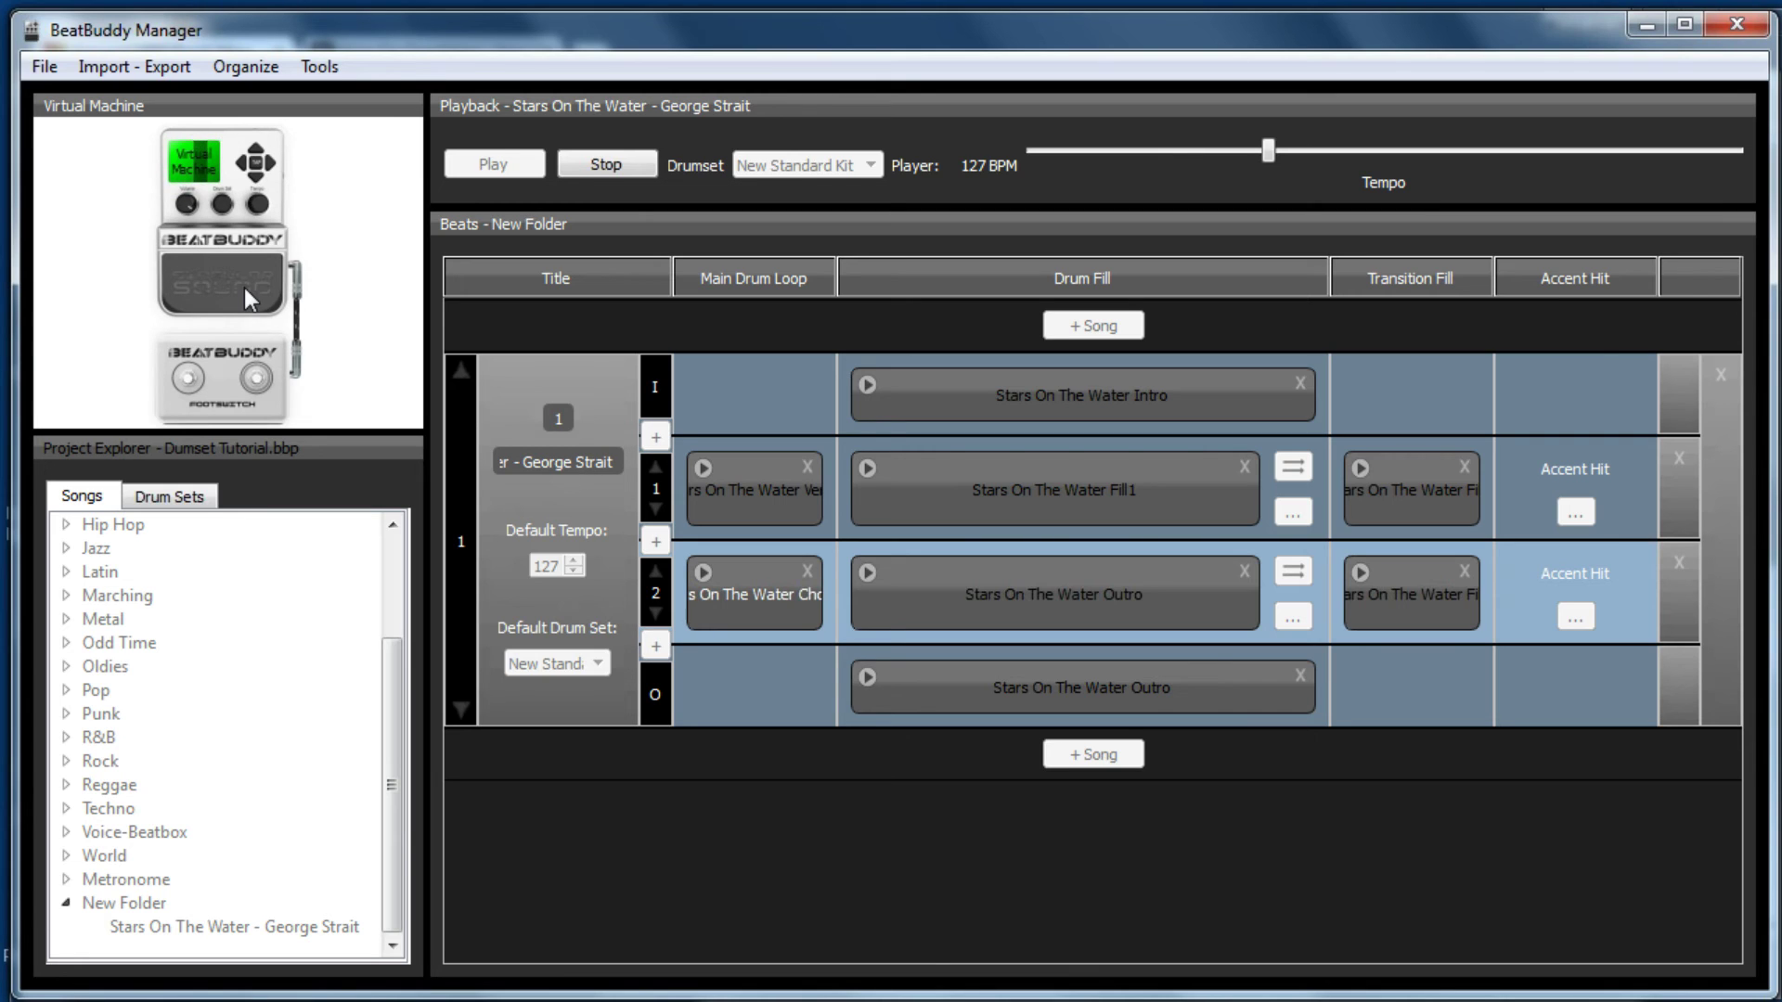
double_click(244, 288)
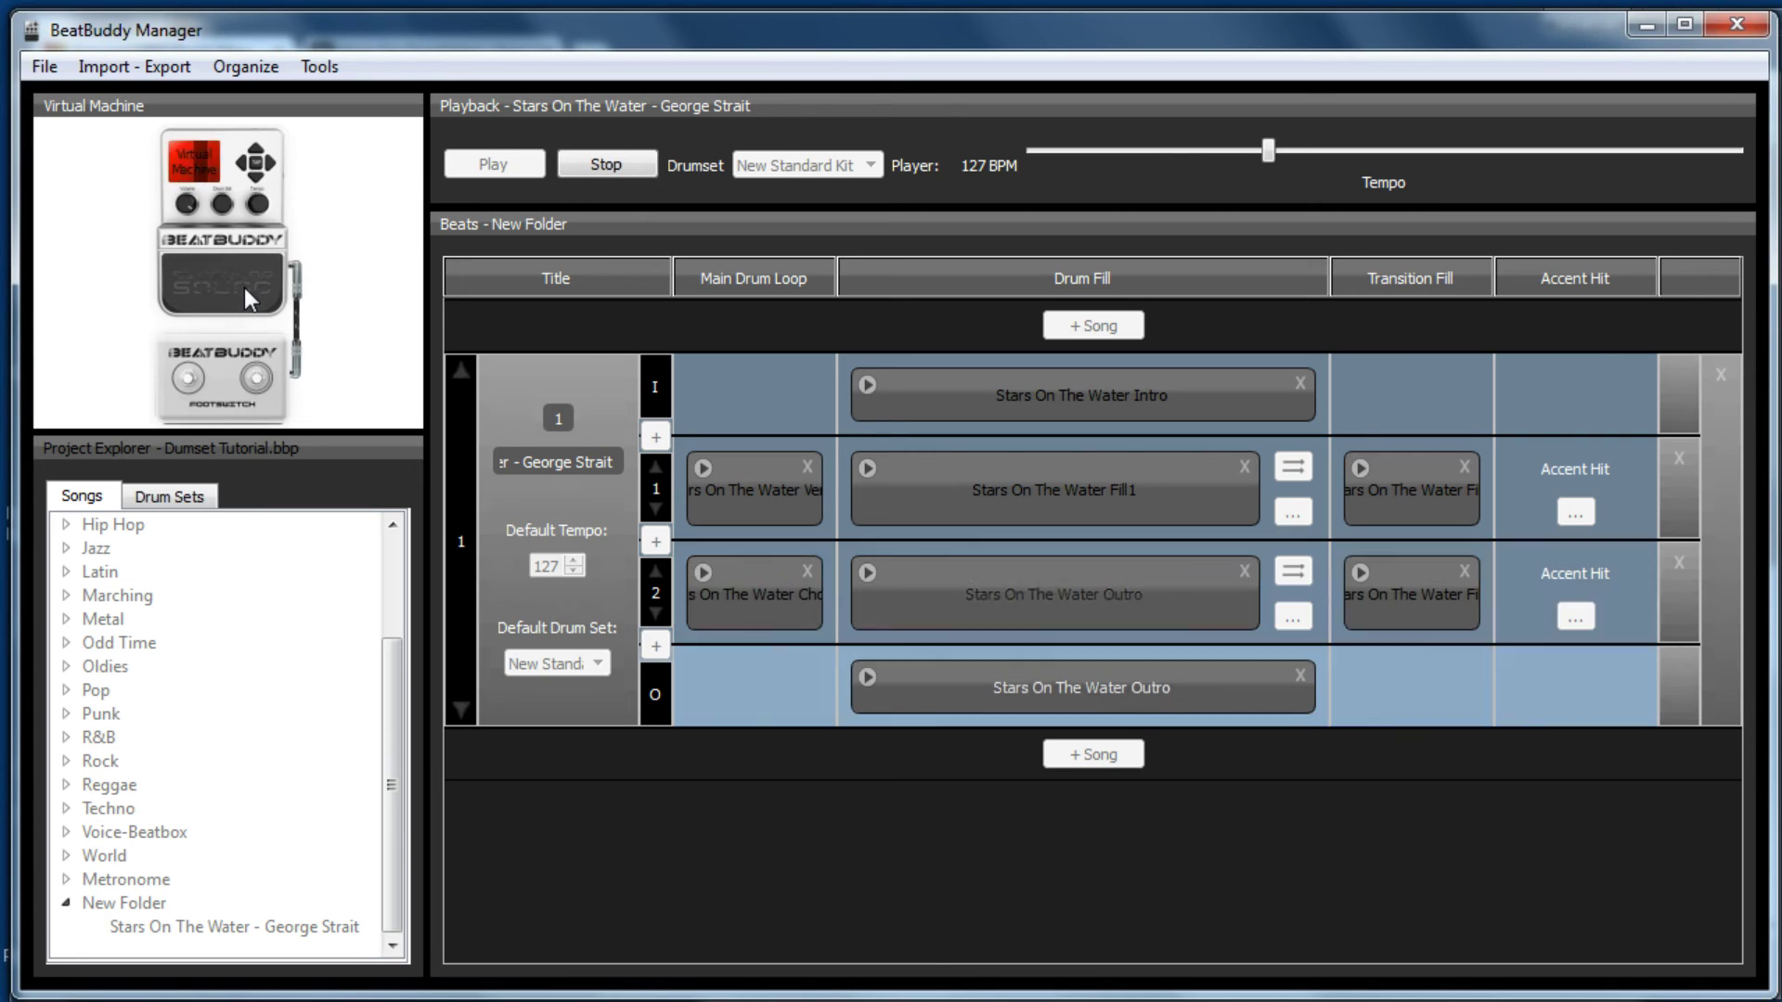
click(601, 664)
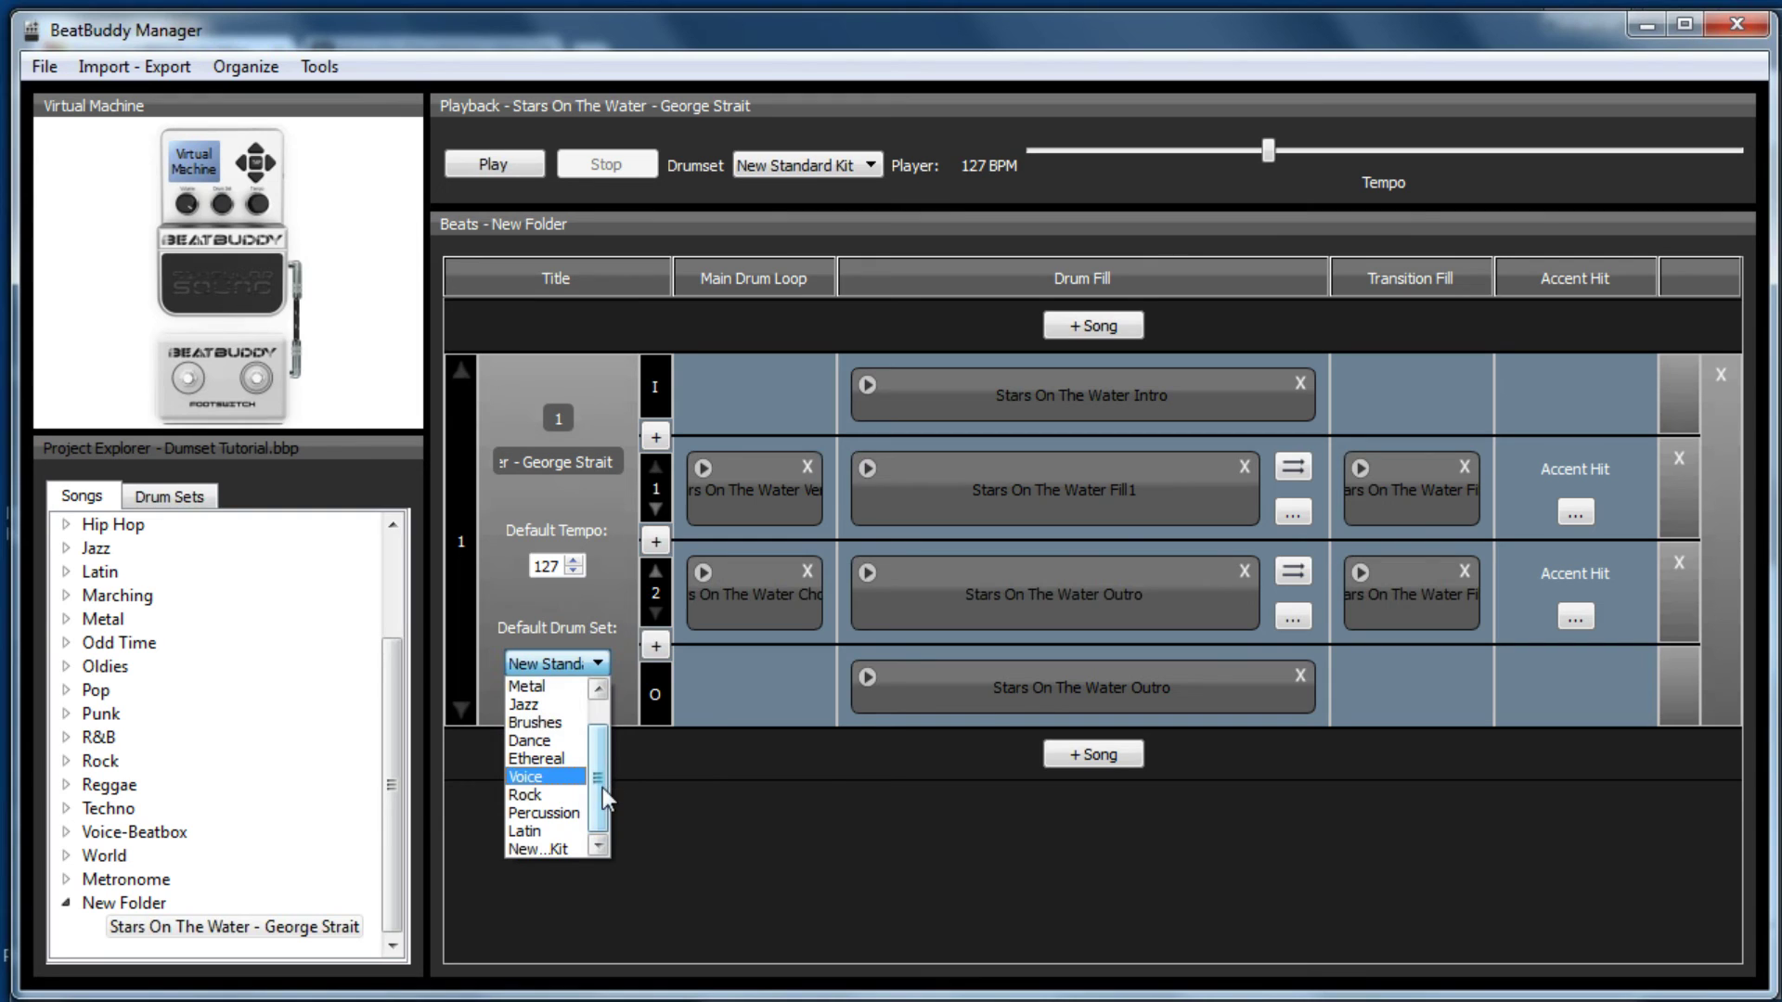
Switch the default drum set to Standard, save, and play the song through fill and outro.
drag(603, 787, 603, 763)
click(550, 706)
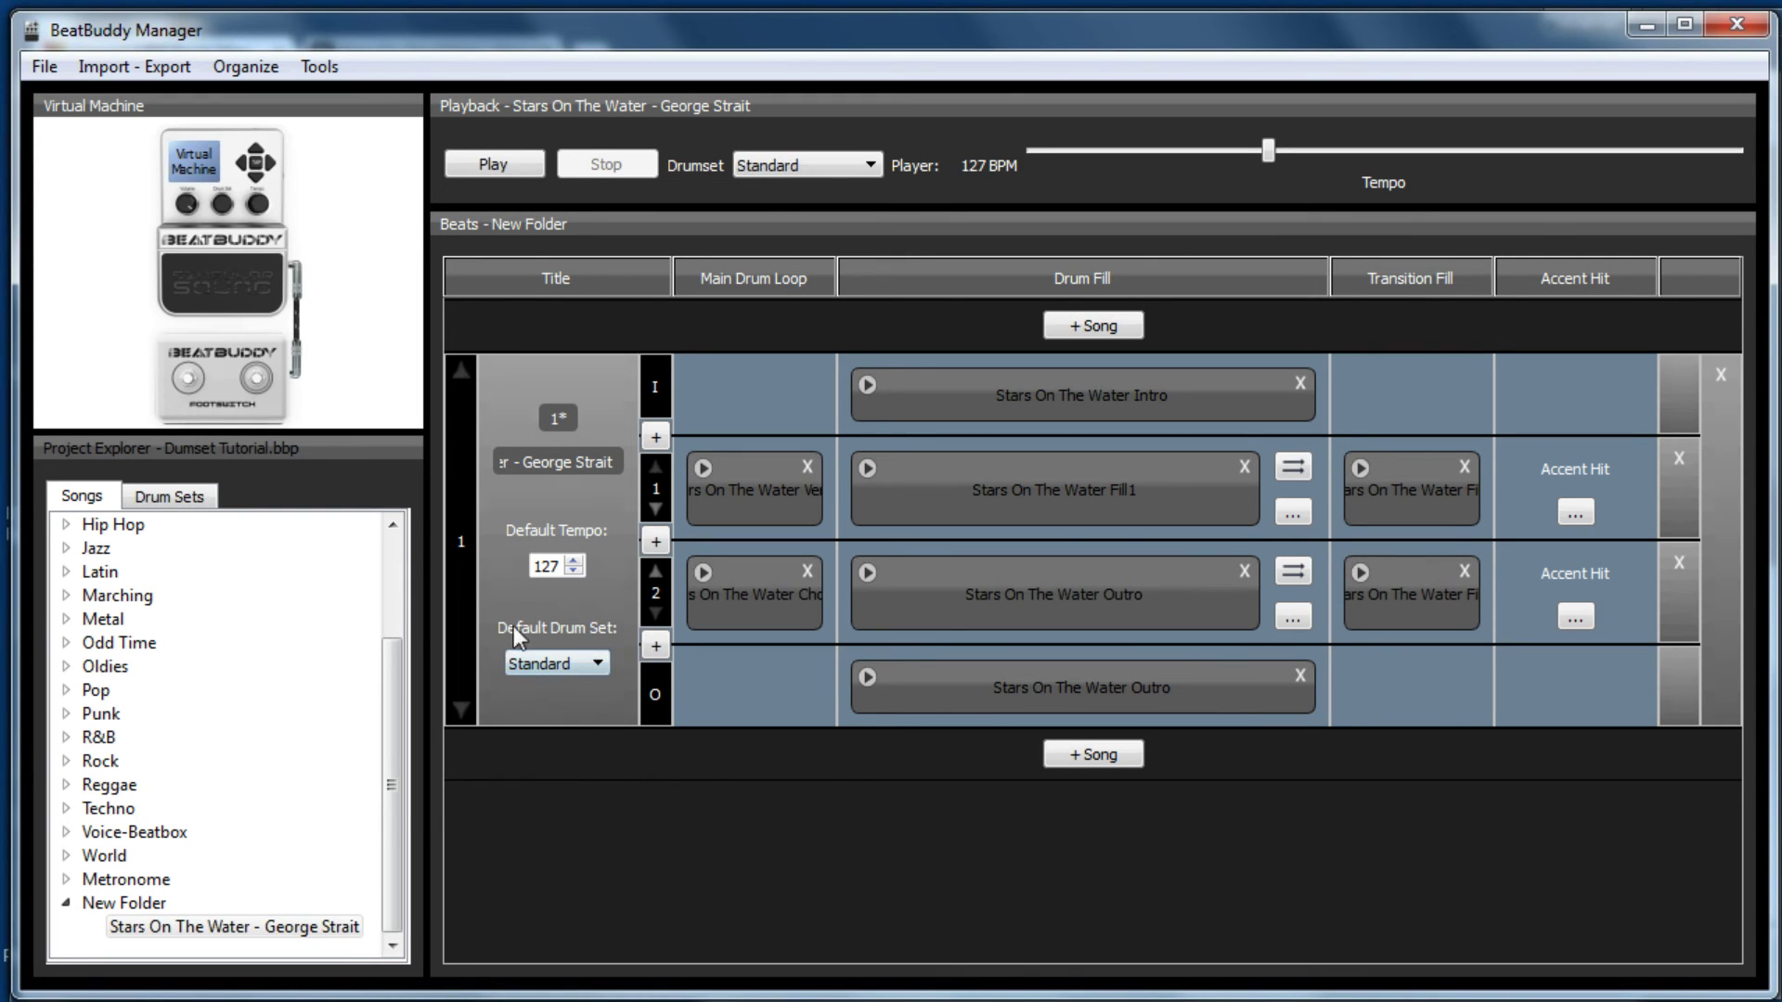
click(237, 299)
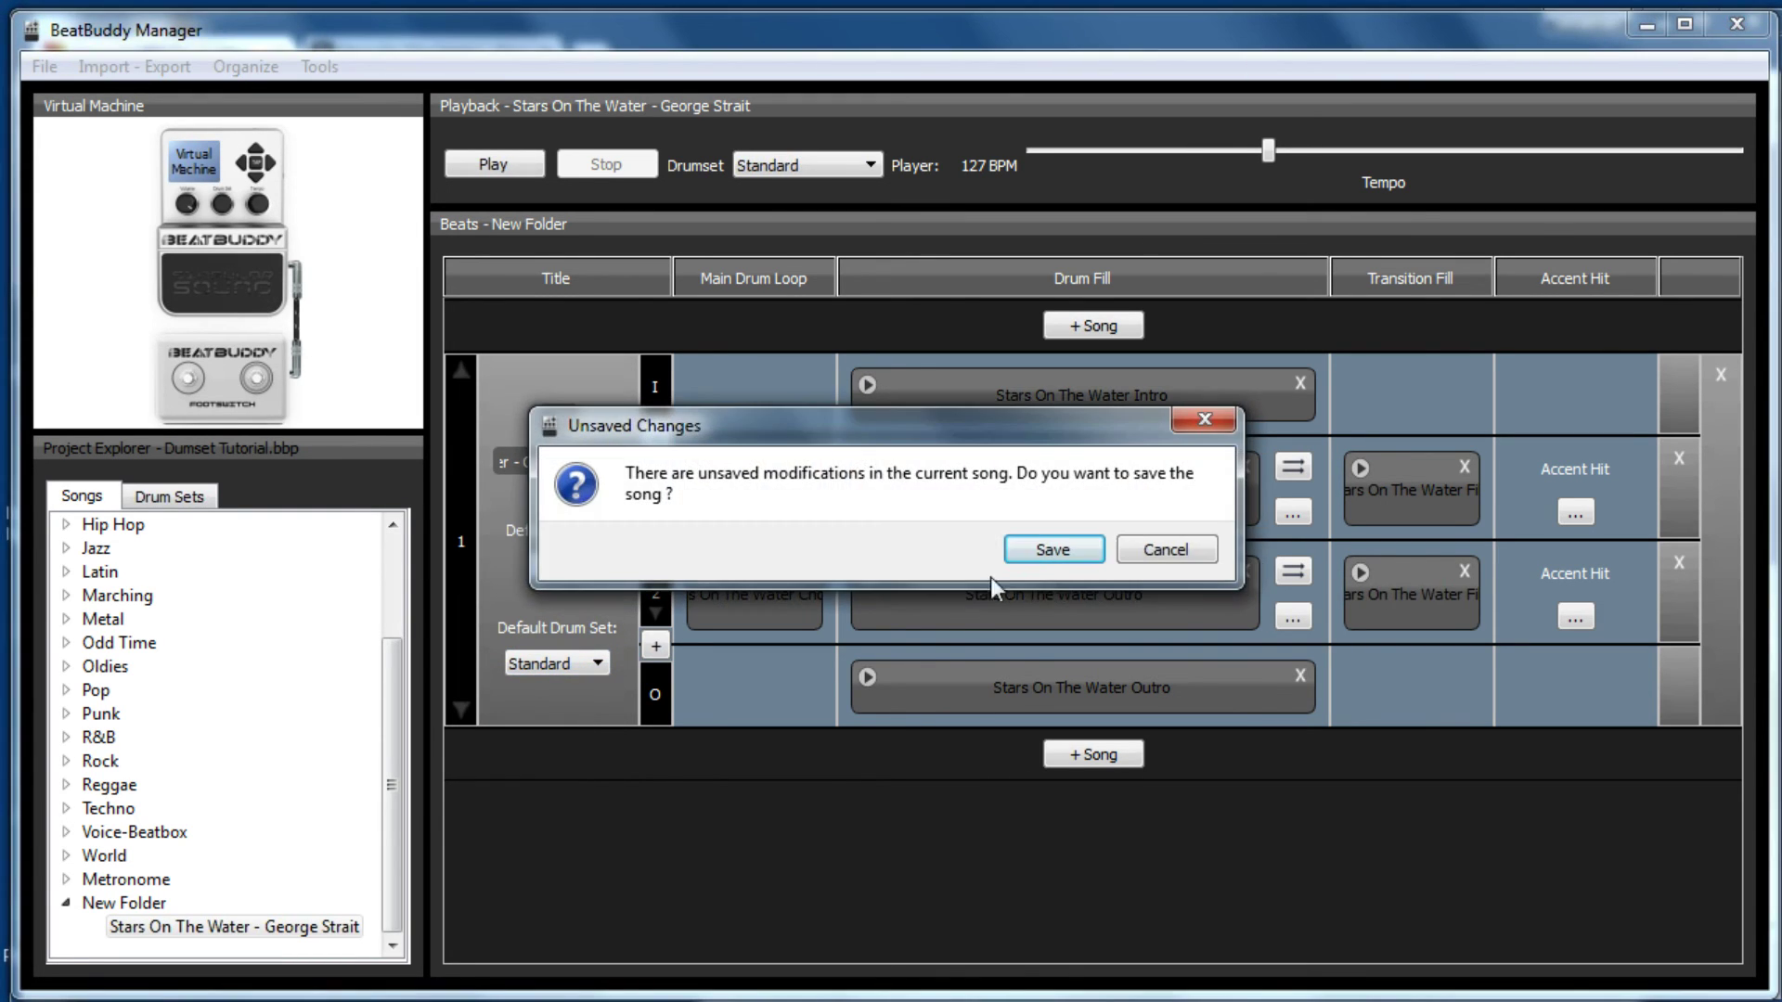
click(1051, 553)
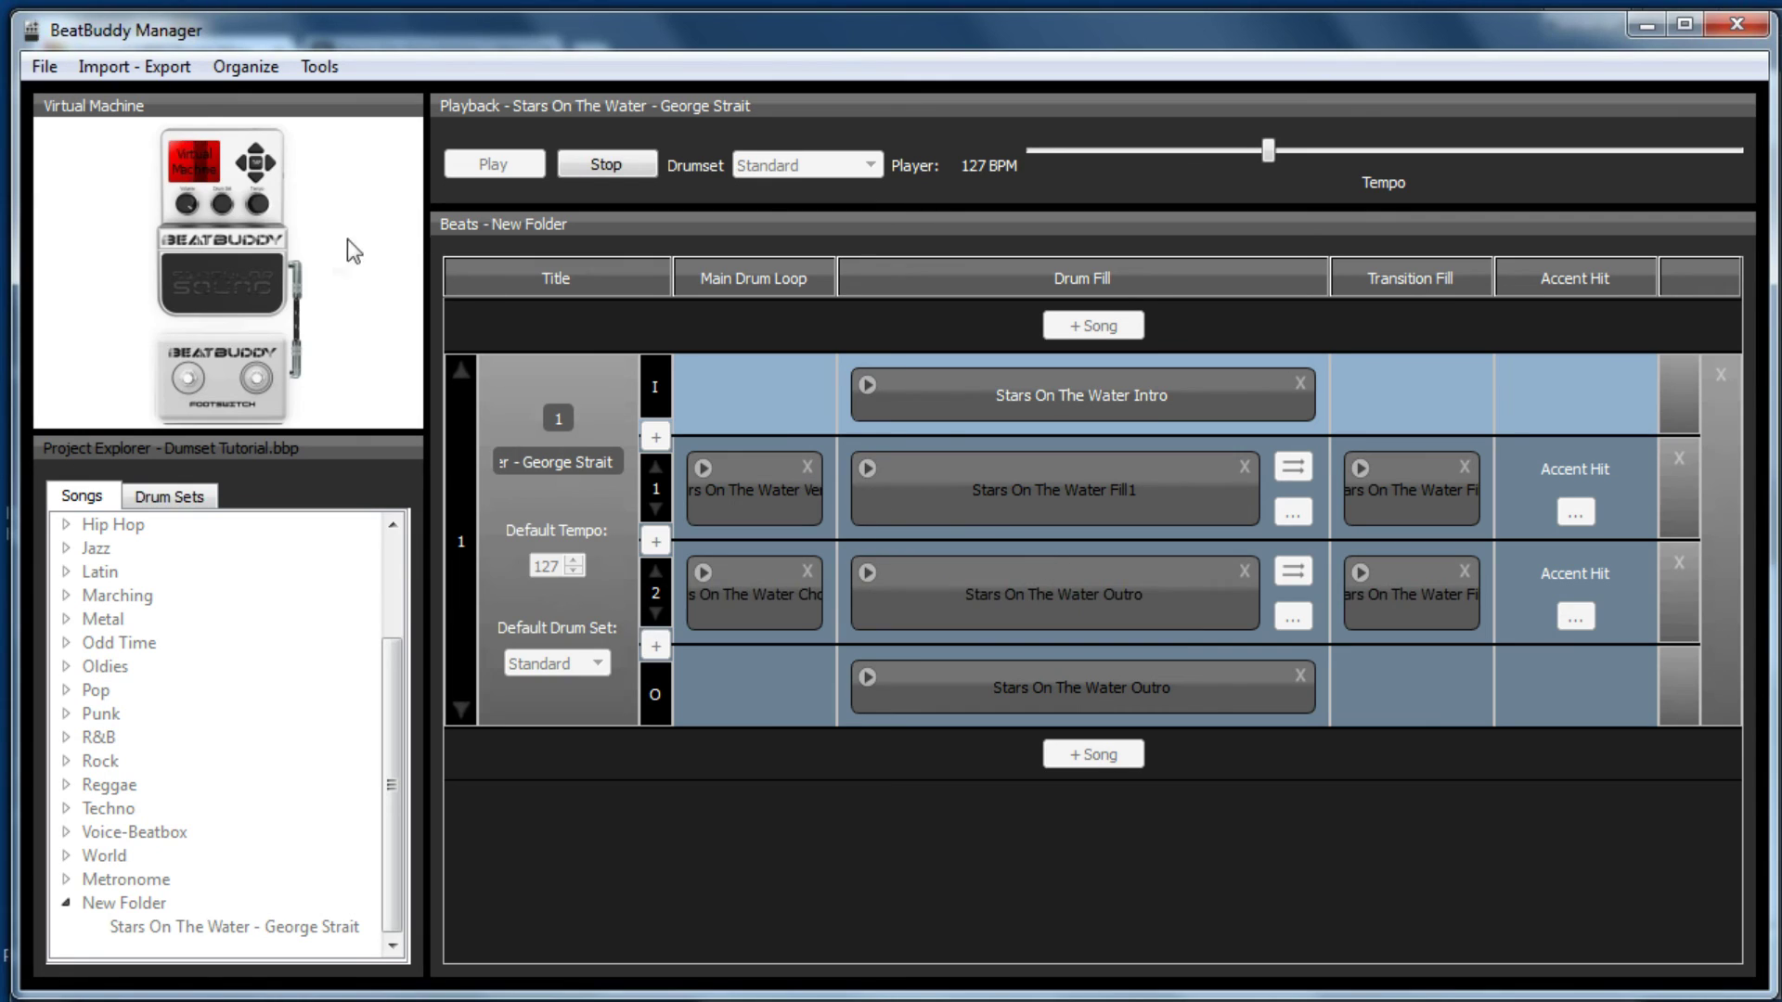
click(230, 302)
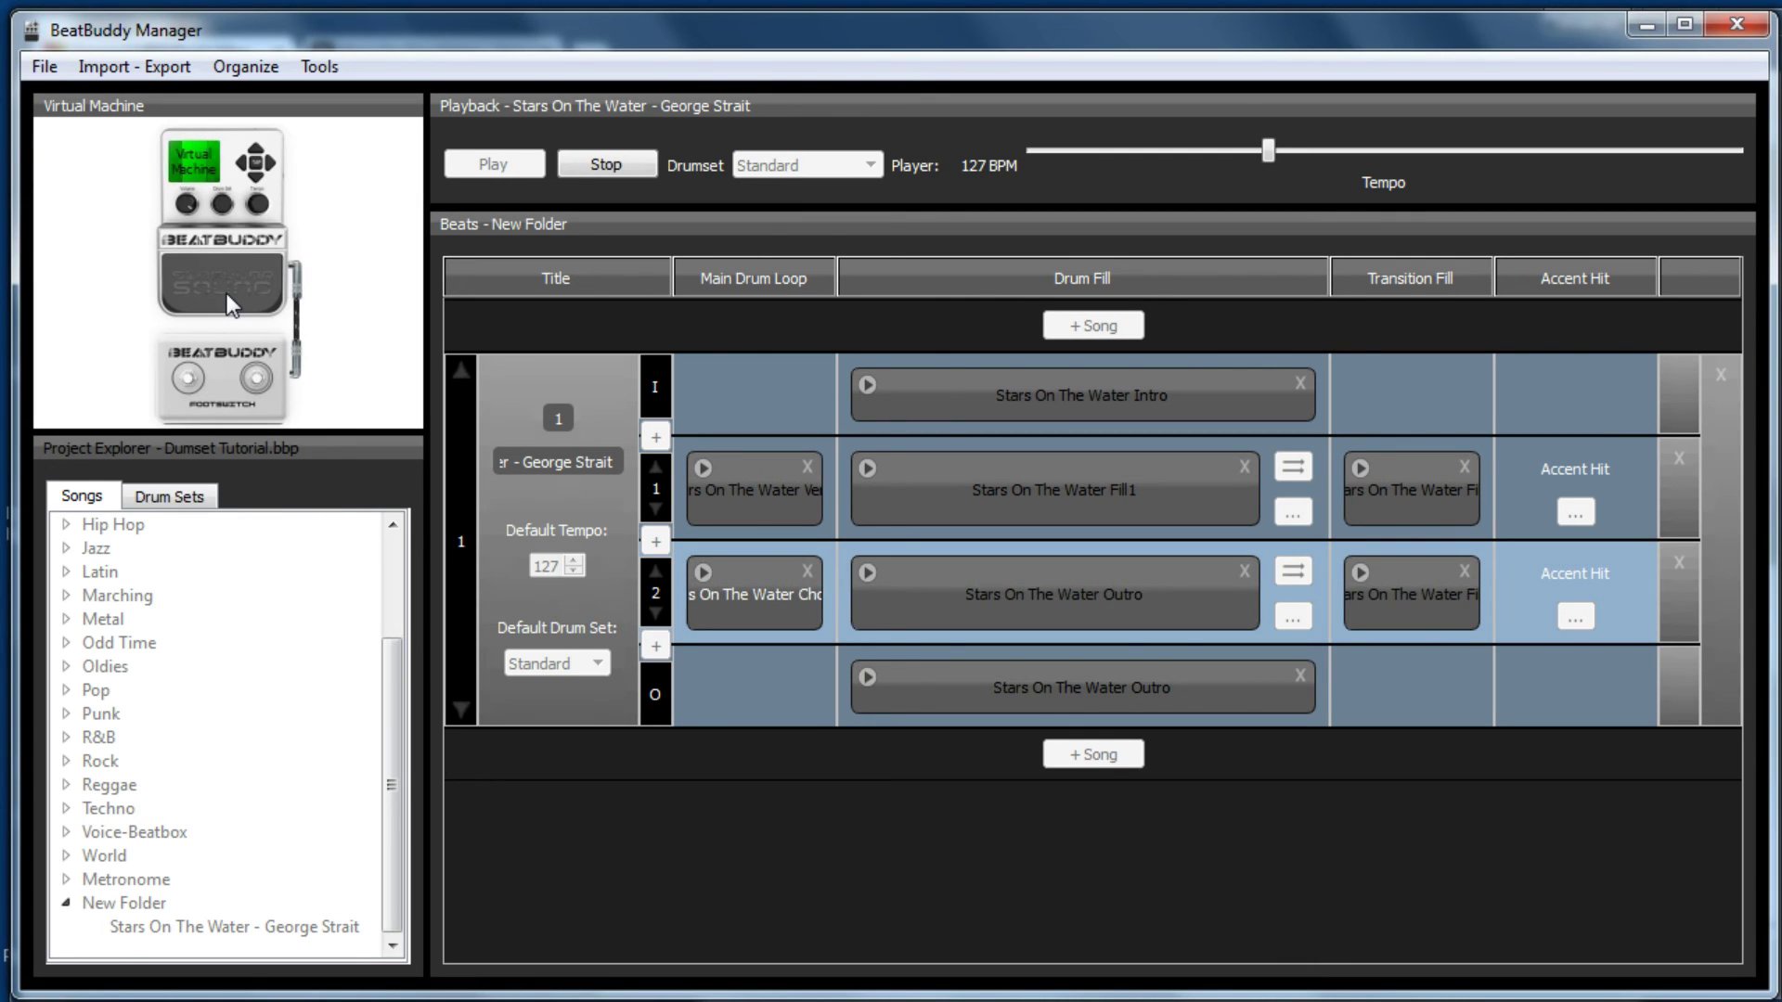
double_click(227, 292)
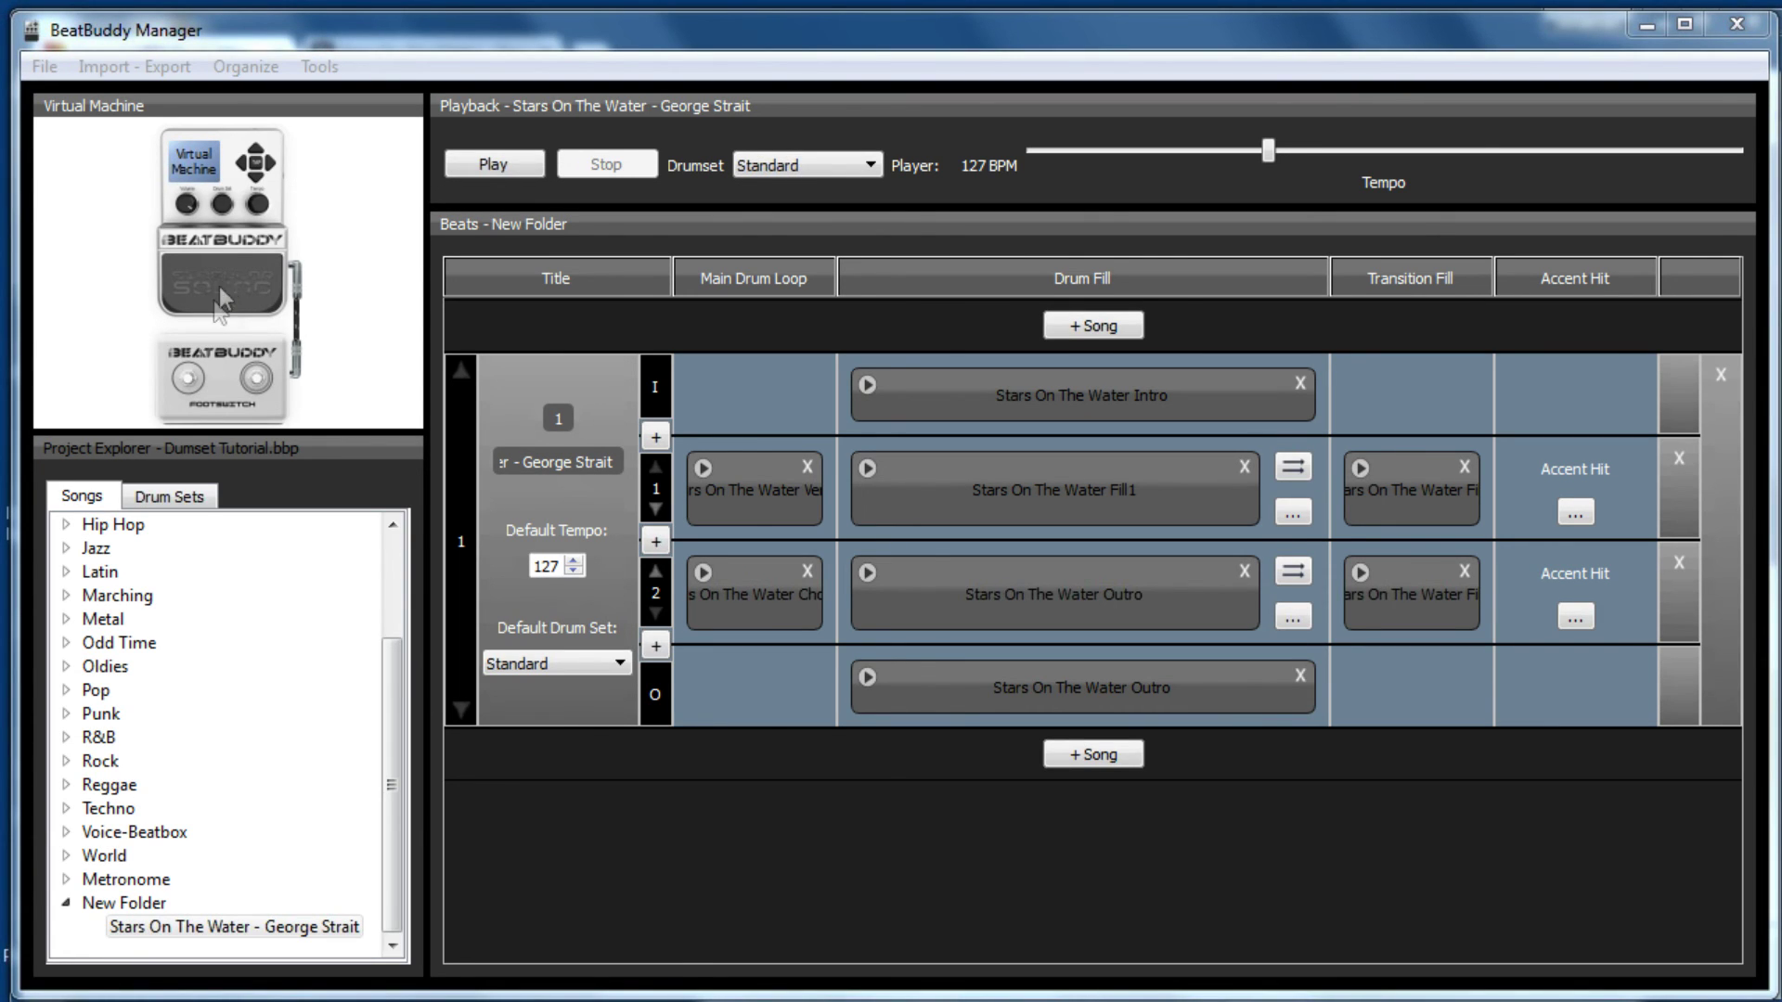
Return to the Drum Sets list showing New Standard Kit in the Drumset Maker.
click(180, 499)
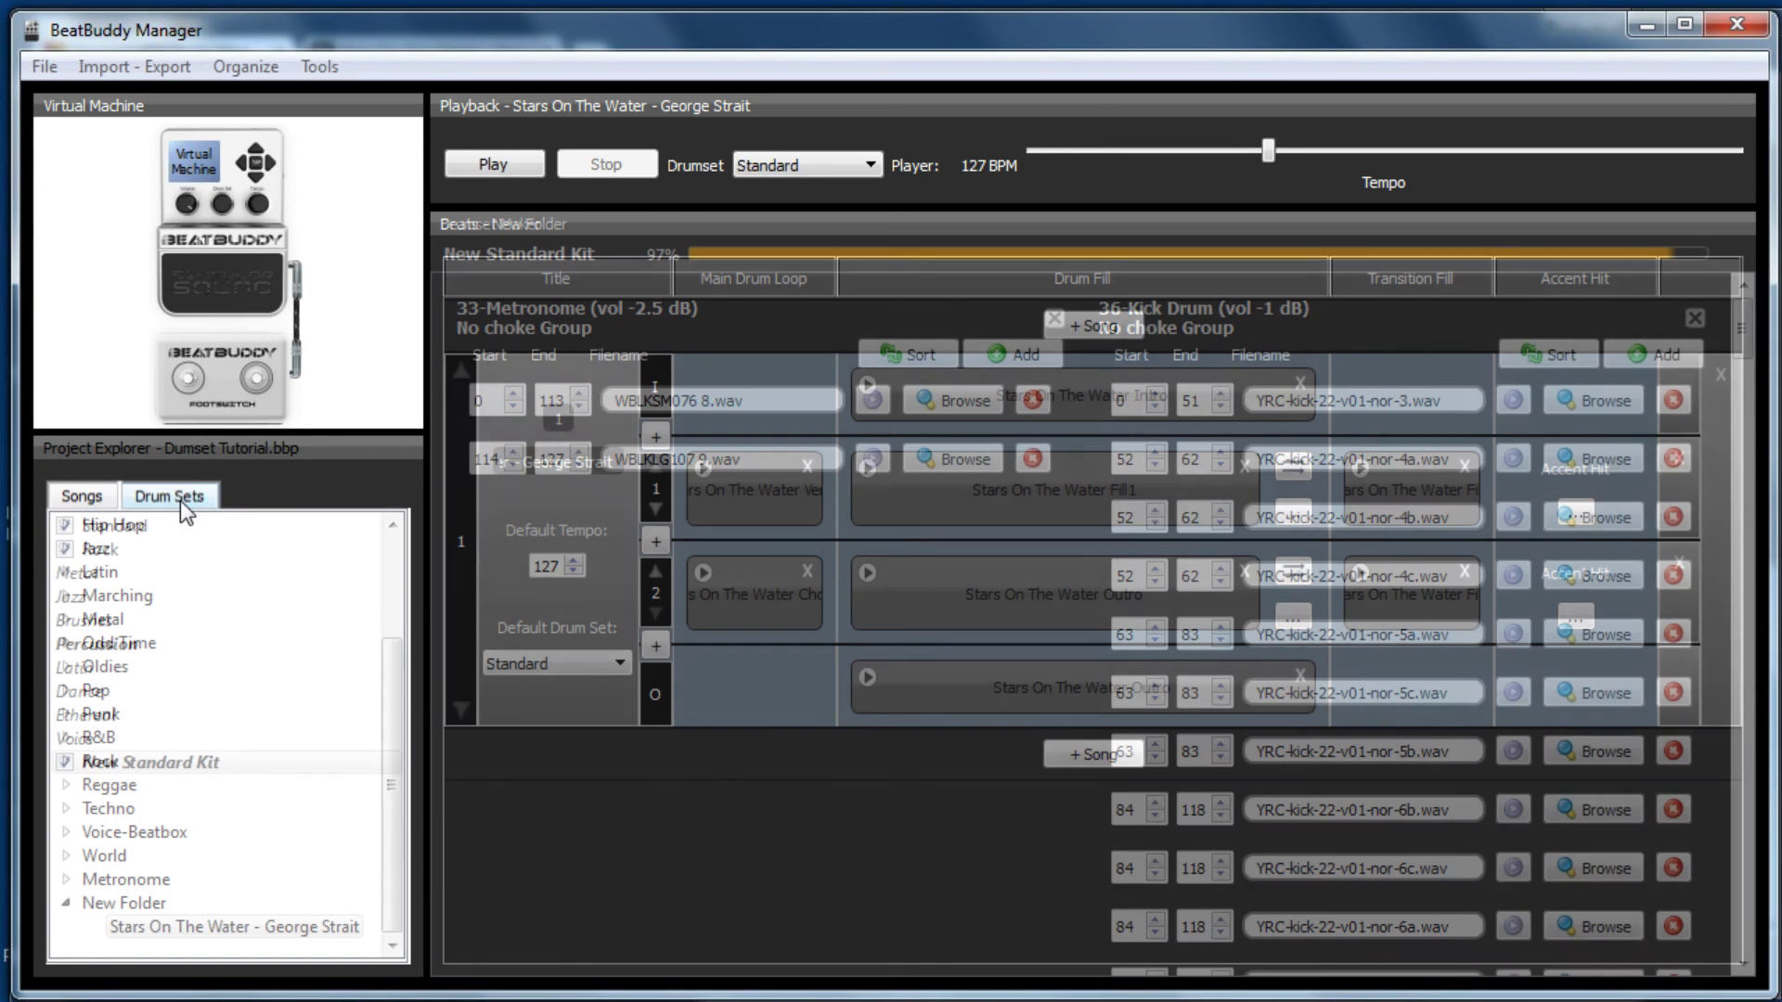